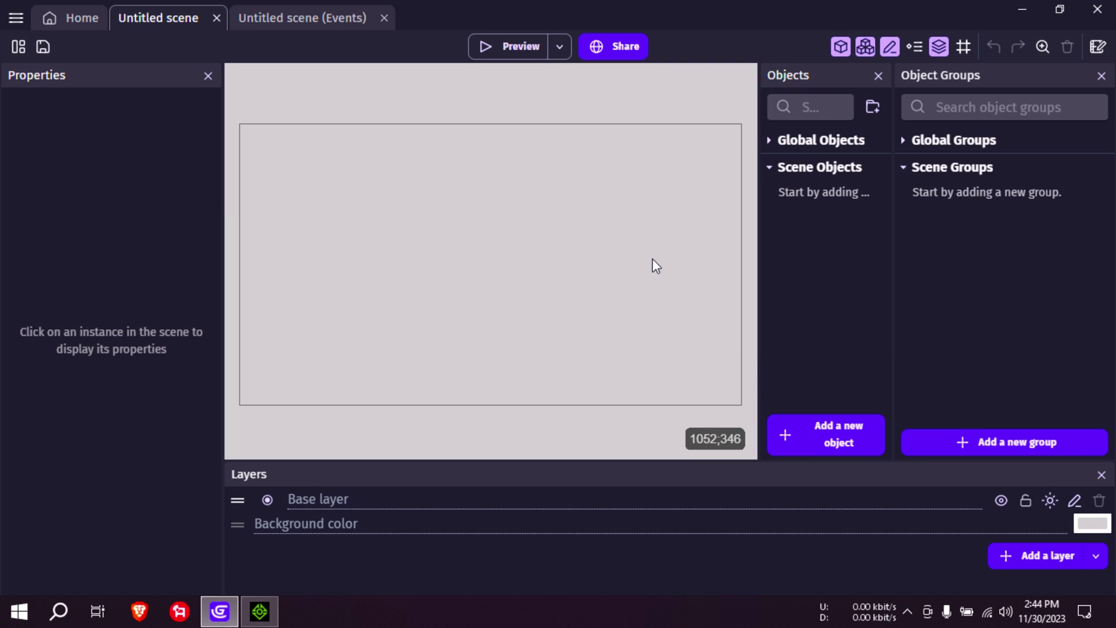
Step: Minimize GDevelop 5 and switch to the iClone 7 window from the taskbar
left_click(1024, 3)
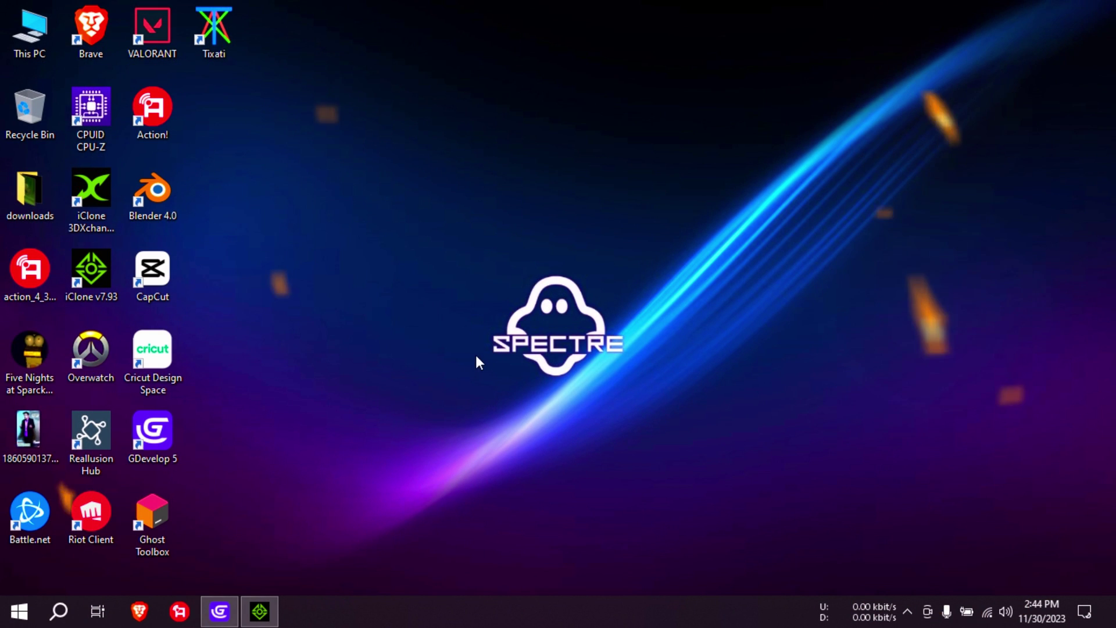
left_click(274, 615)
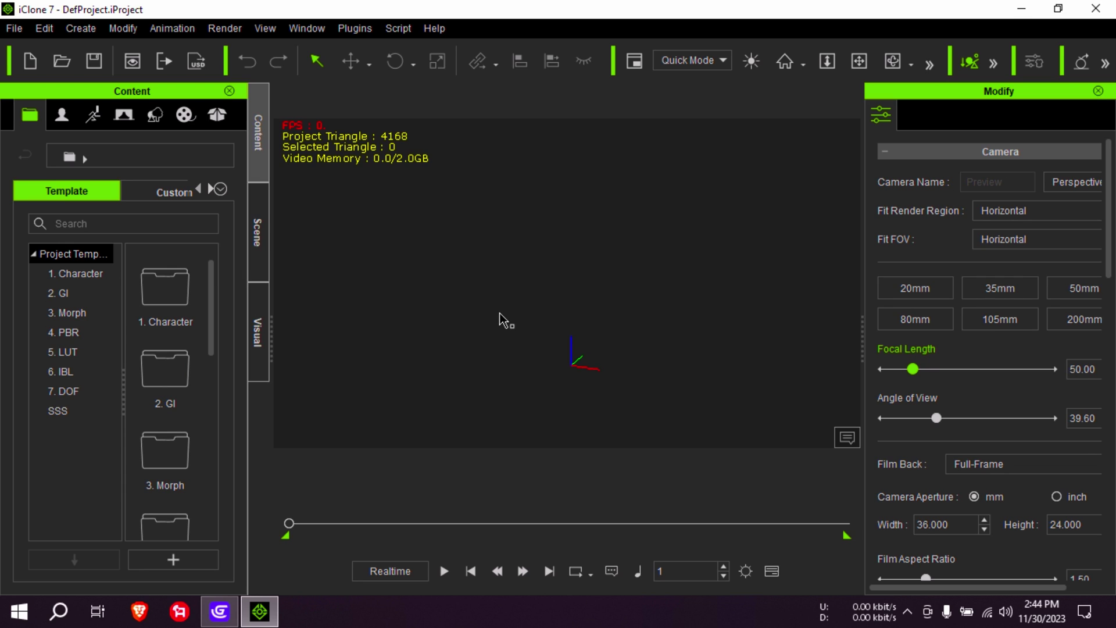
Step: Drag the Slacker_Morph avatar from Avatar > Character > Morph Character into the viewport
left_click(58, 116)
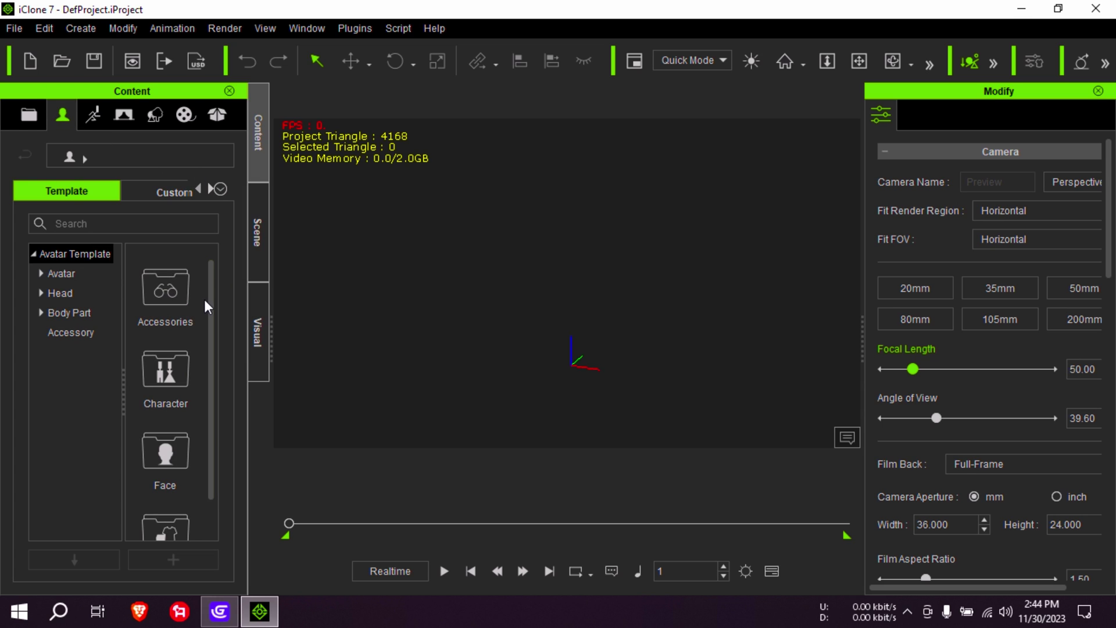
double_click(173, 371)
scroll(198, 397, "down", 5)
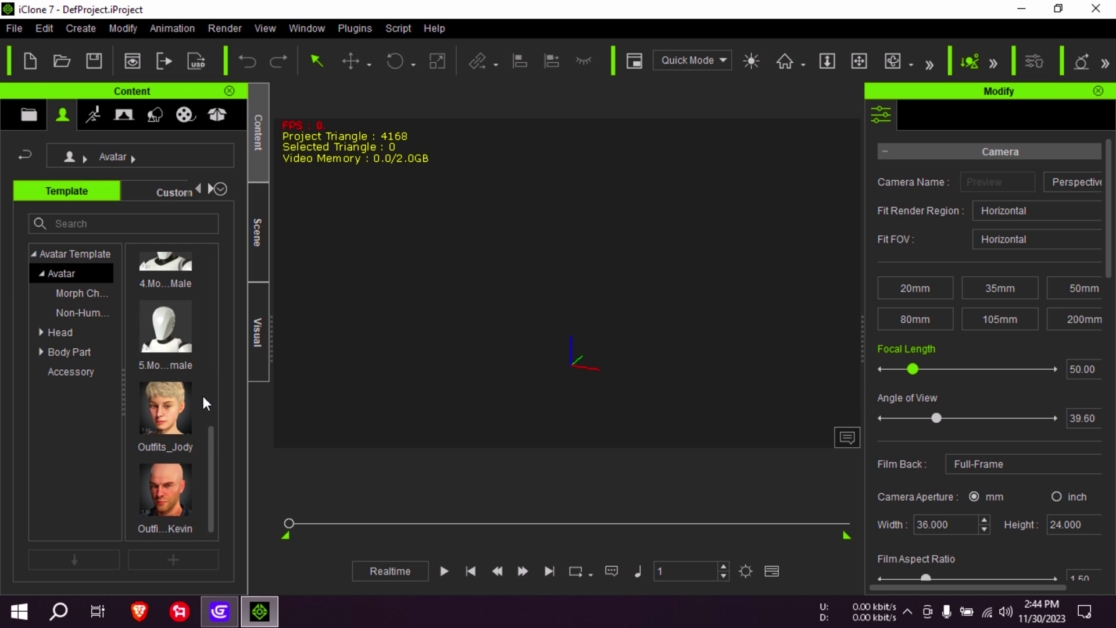
left_click(81, 313)
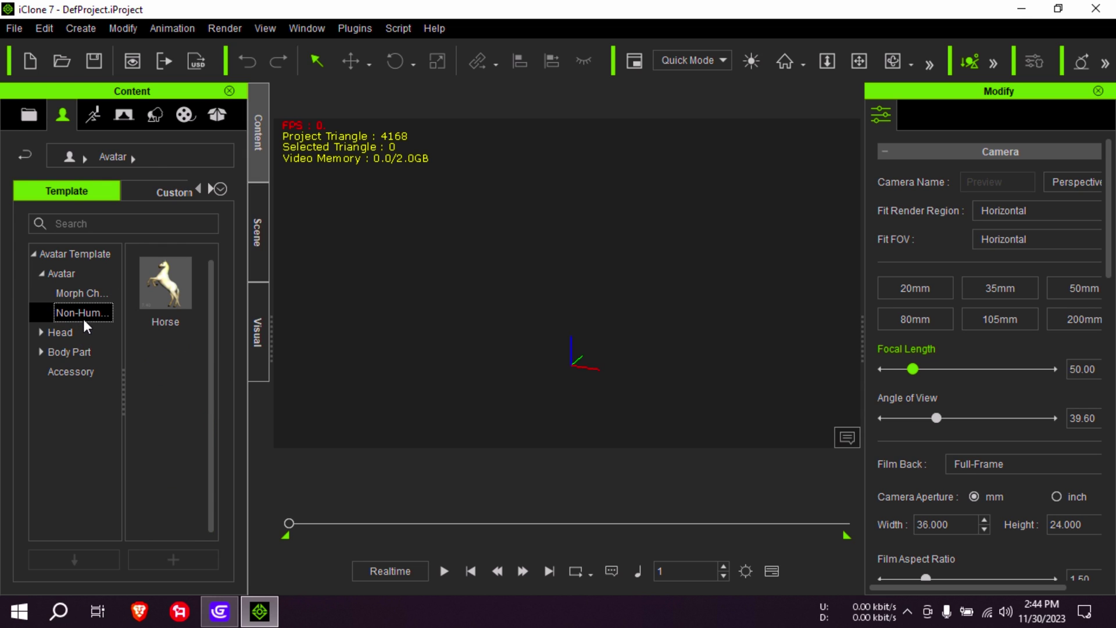
left_click(72, 292)
left_click_drag(168, 325, 490, 281)
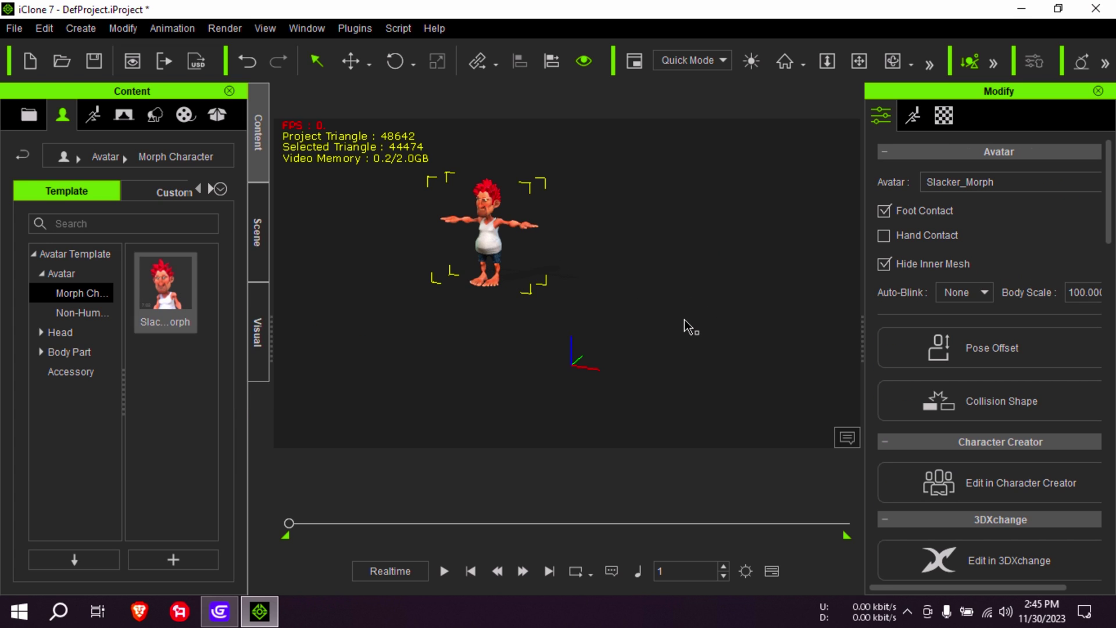
Step: Zero out the character's Transform so Move X, Y, Z read 0.000, and view it up close
scroll(988, 324, "down", 4)
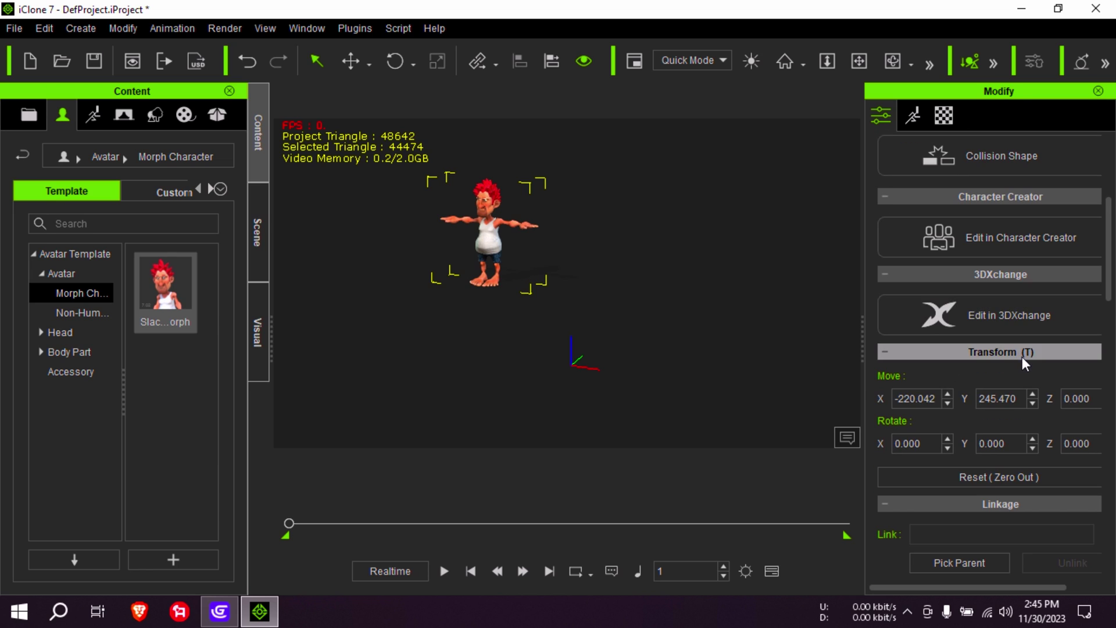
scroll(1021, 358, "up", 1)
scroll(1021, 357, "up", 4)
scroll(1020, 342, "down", 3)
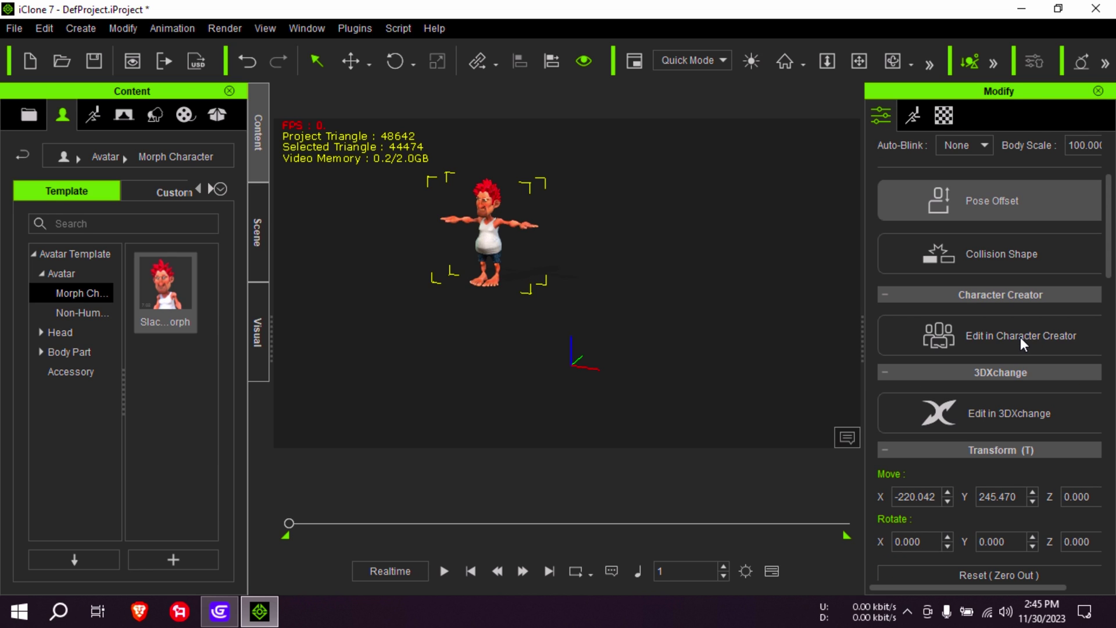
left_click(1025, 453)
left_click(1023, 451)
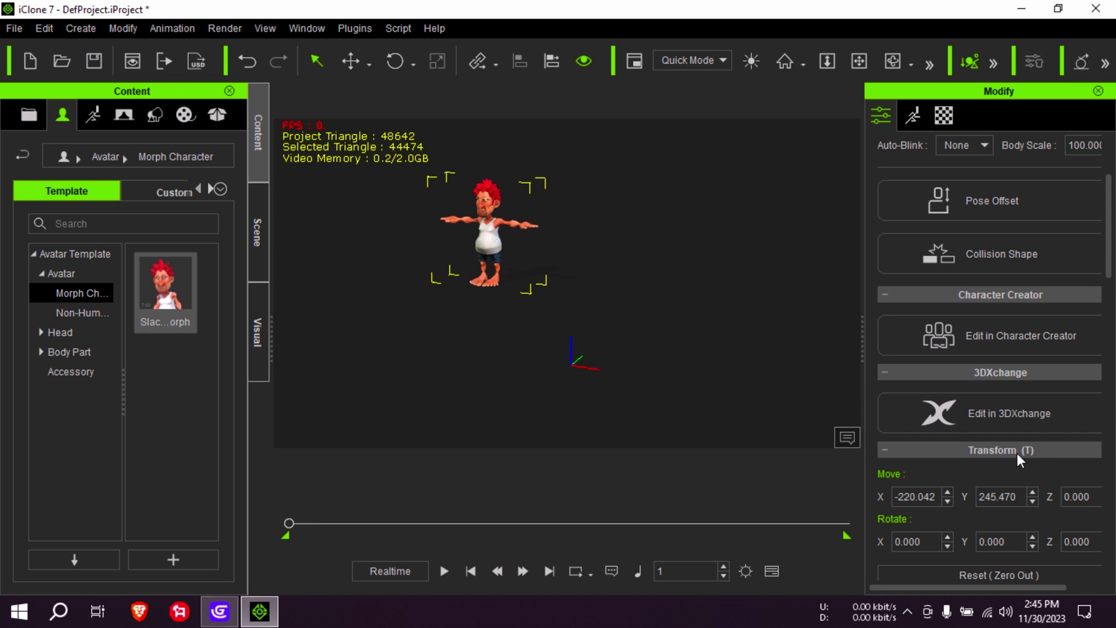
scroll(1020, 477, "down", 3)
left_click(1016, 424)
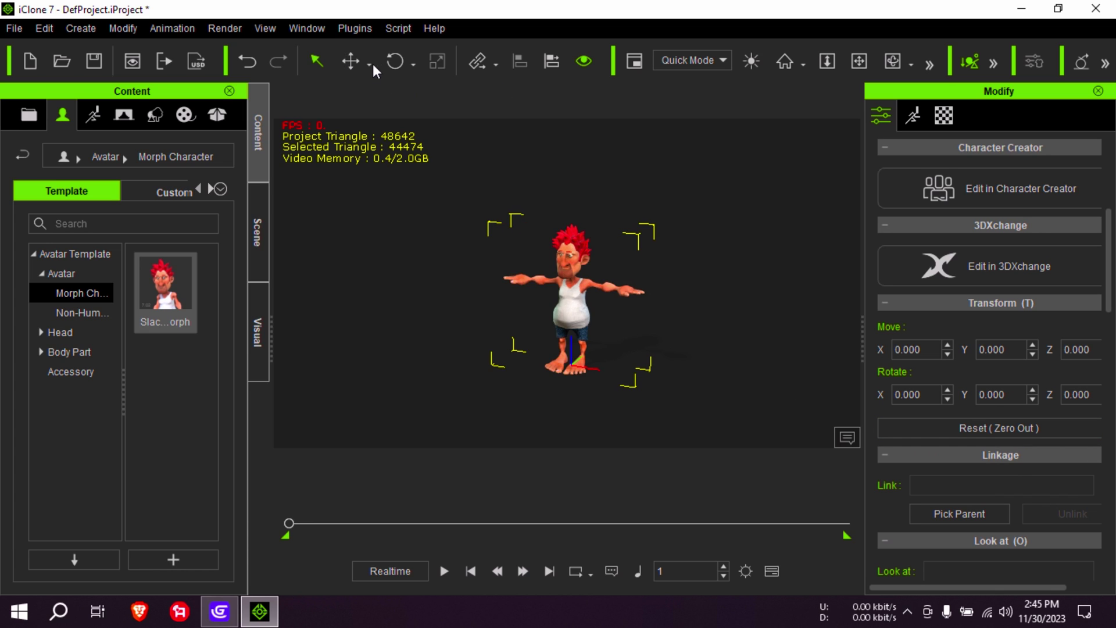
middle_click_drag(558, 279, 609, 288)
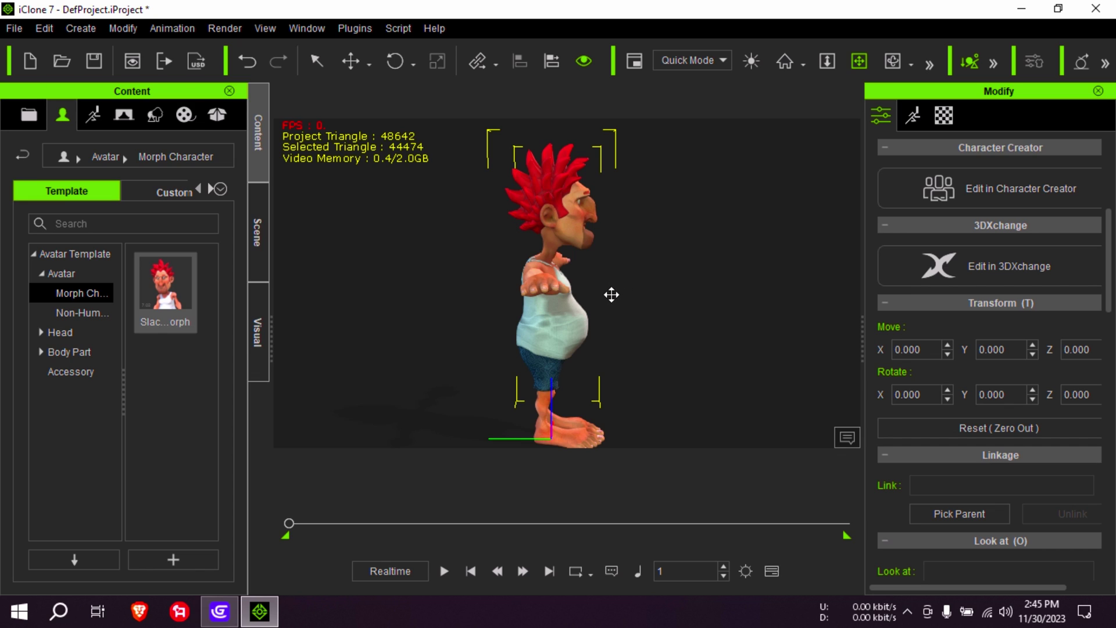
Step: Choose the basic walk preset from Motion Puppet's Move category and preview it
left_click(177, 27)
left_click(239, 125)
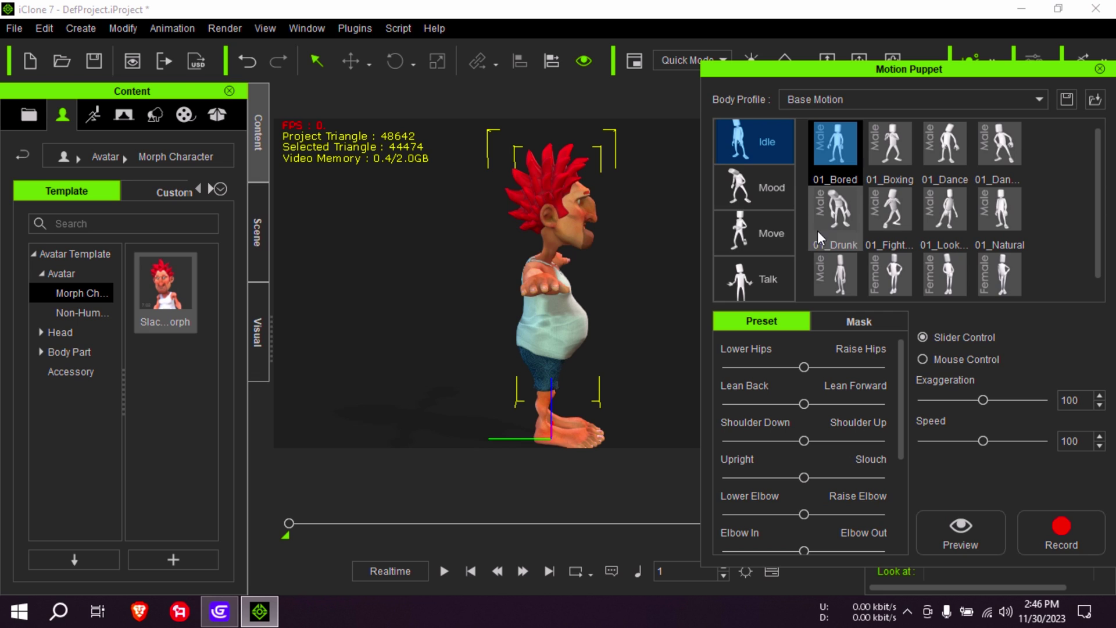
left_click(769, 241)
key("Right")
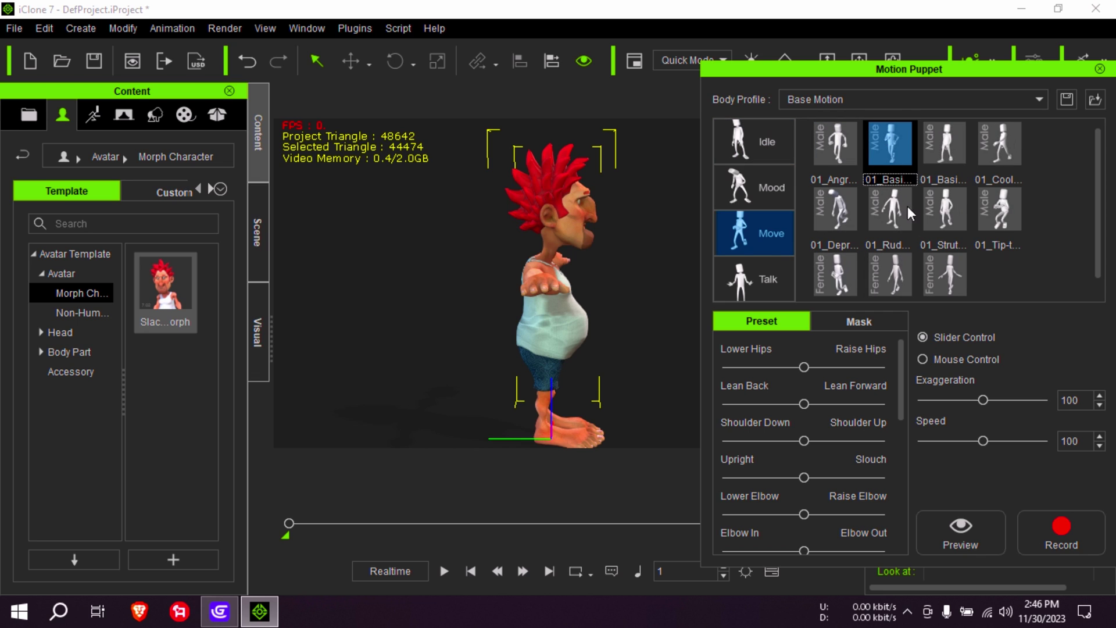
left_click(969, 542)
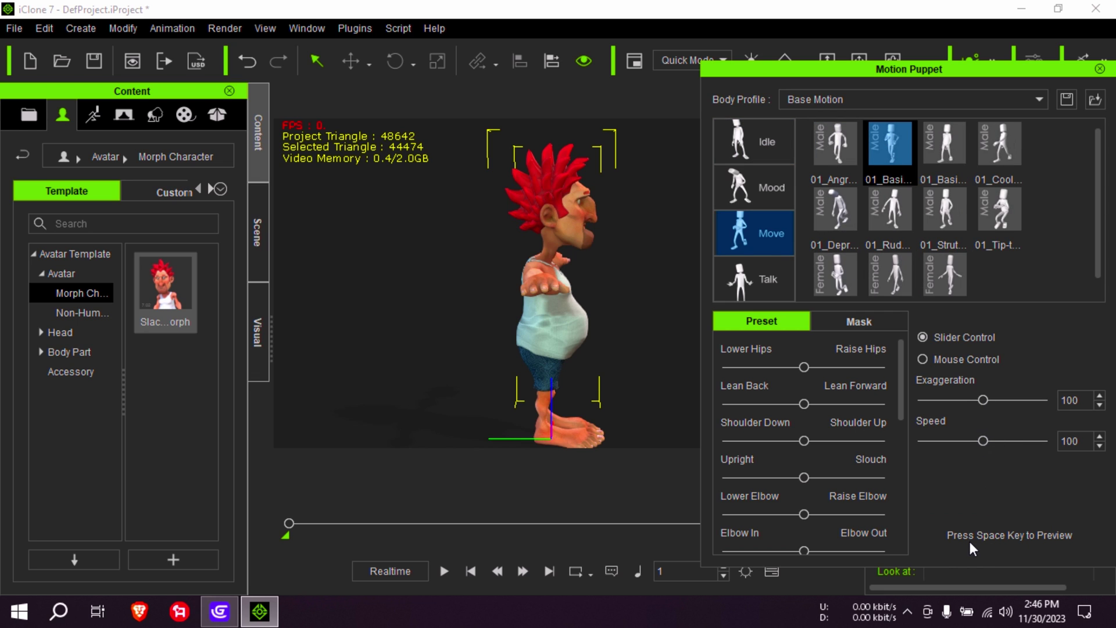
key("space")
key("space")
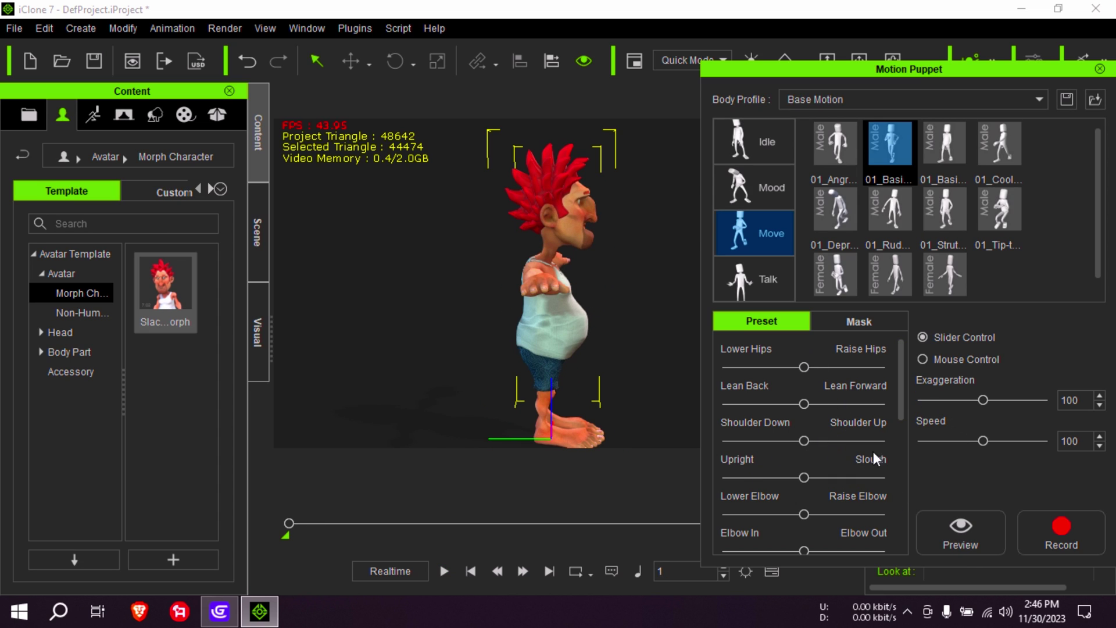
mouse_move(901, 364)
left_mouse_down()
mouse_move(905, 492)
mouse_move(902, 366)
left_mouse_up()
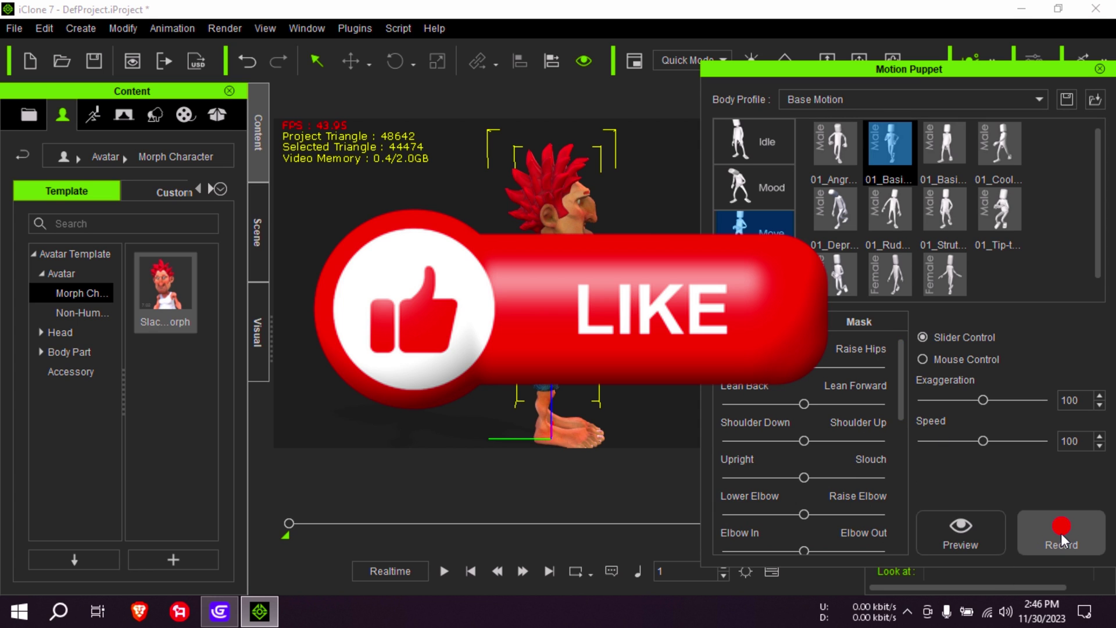
Step: Record the basic walk onto the character, running through frame 239
left_click(1061, 532)
key("space")
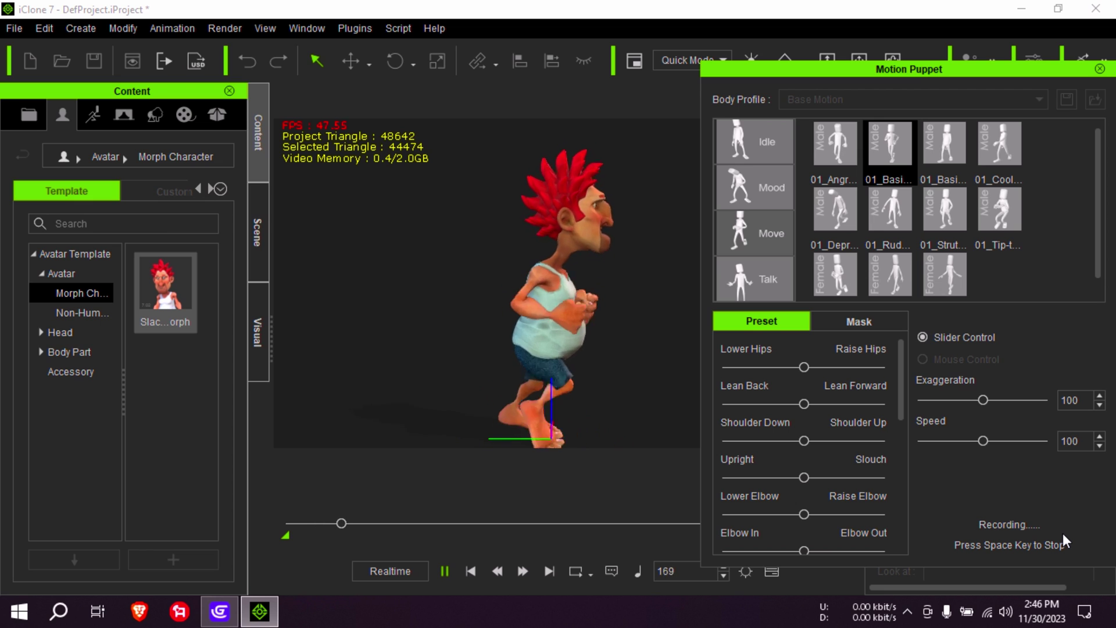
key("space")
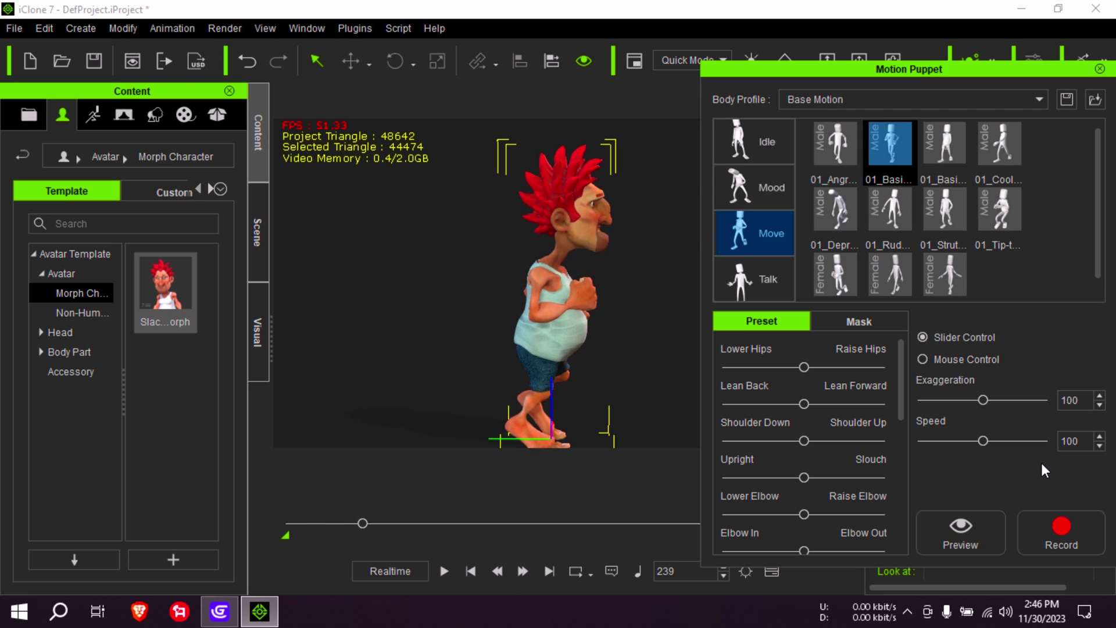
Step: Close Motion Puppet, then show the Timeline and make it taller
left_click(1099, 68)
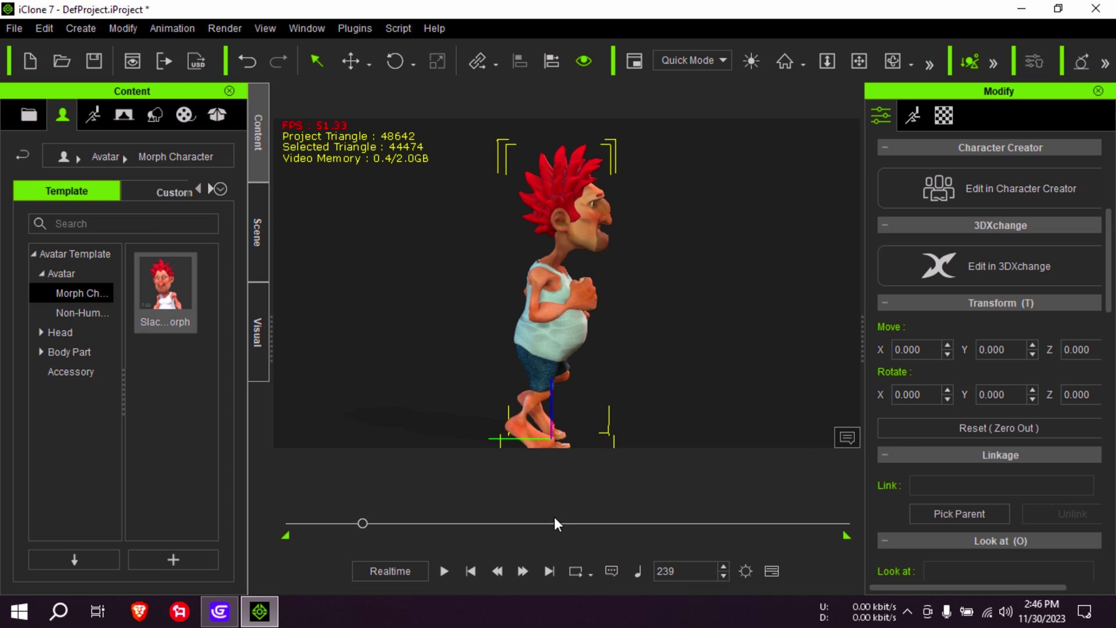
left_click(771, 571)
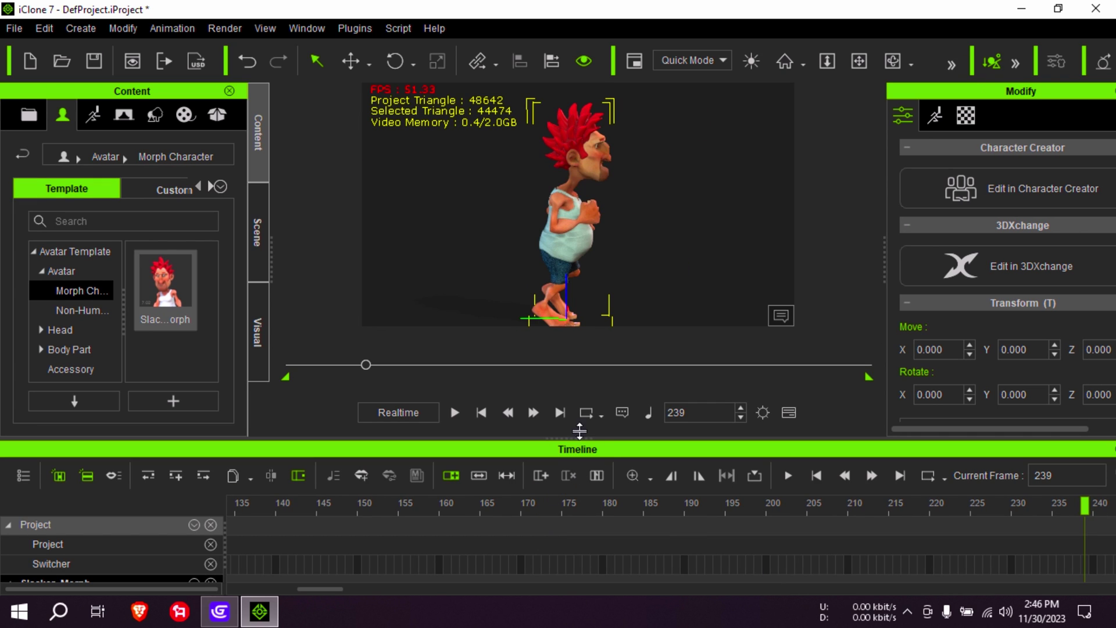
left_click_drag(579, 431, 579, 349)
left_click(290, 420)
left_click_drag(290, 420, 654, 441)
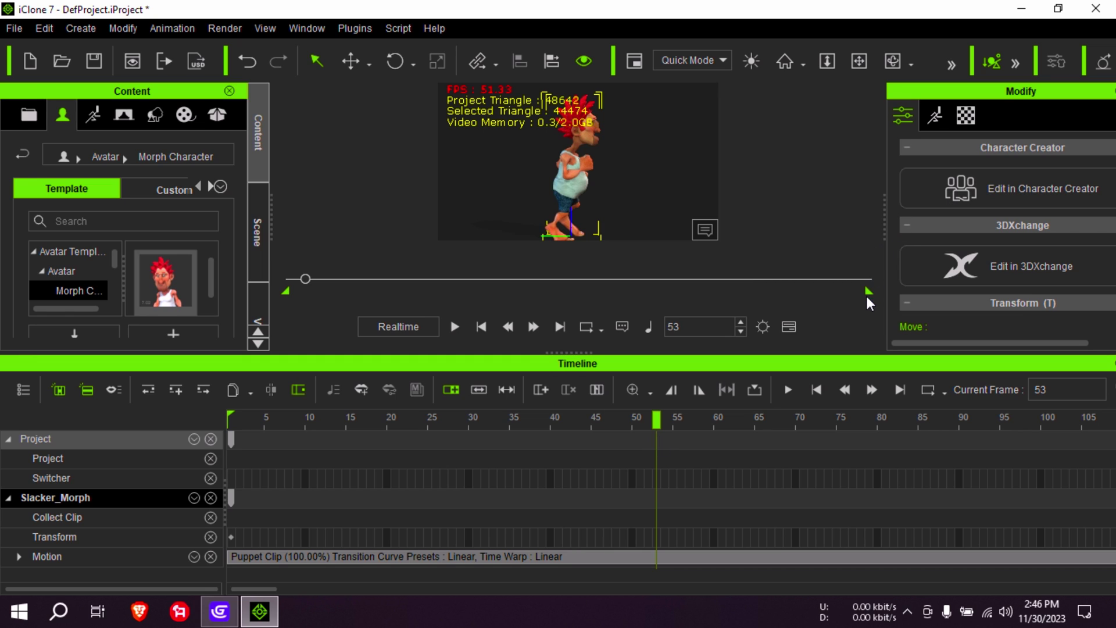
Step: End the playback range near frame 54, rewind to frame 1, and play the walk
left_click_drag(864, 291, 343, 314)
left_click_drag(884, 417, 663, 421)
left_click(398, 427)
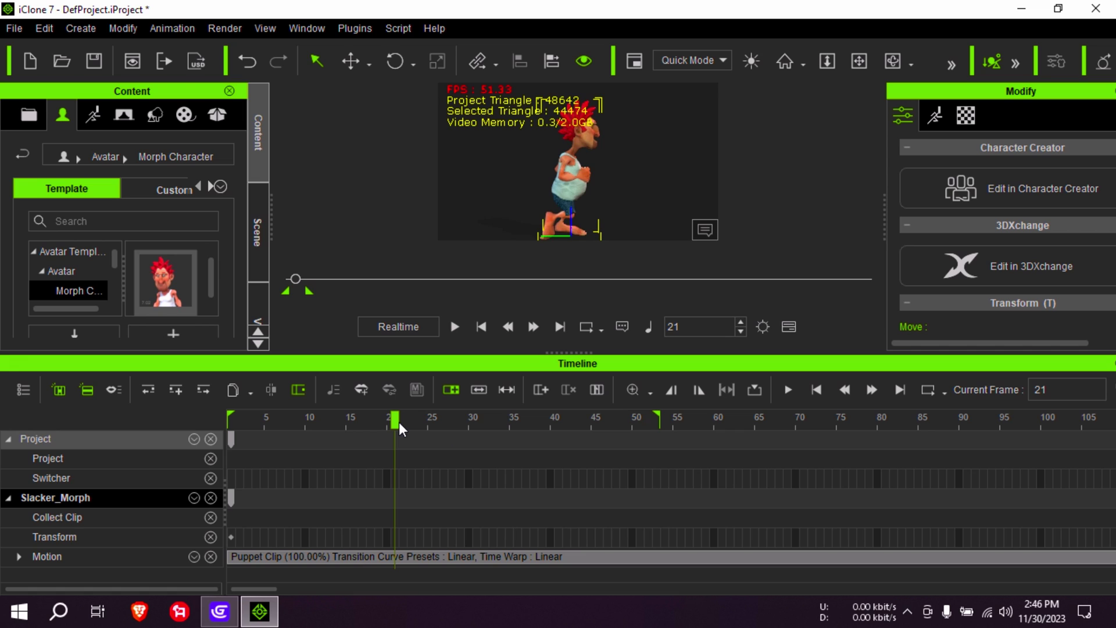
left_click_drag(391, 420, 239, 431)
key("space")
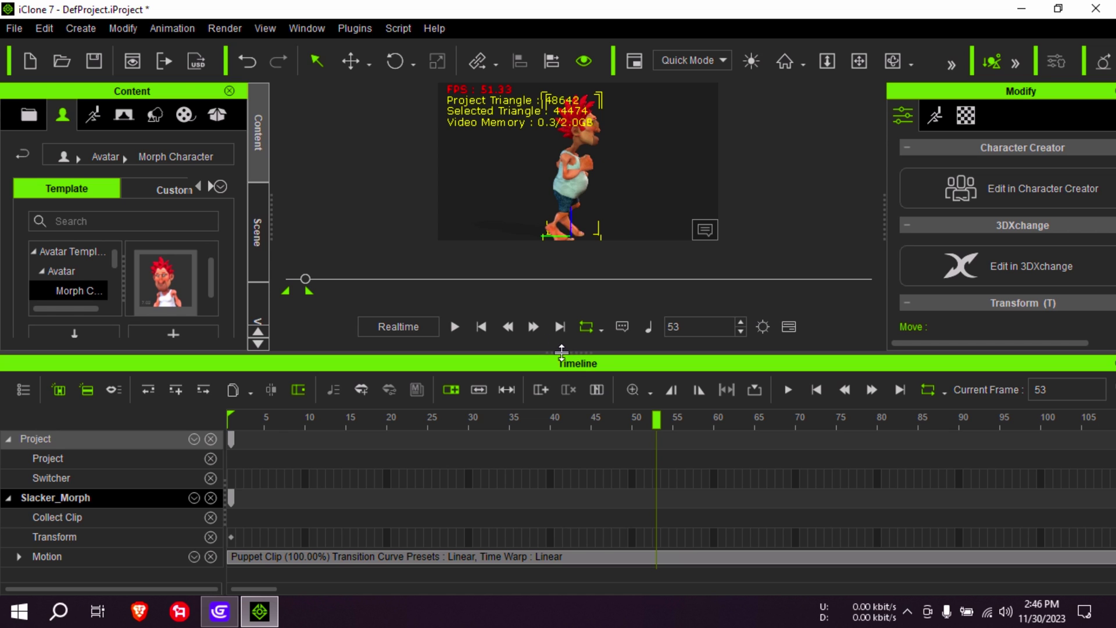
Step: Replay the walk a few times, stop at frame 20, and expand the timeline to show the Motion track's Puppet Clip
left_click_drag(556, 352, 572, 459)
key("space")
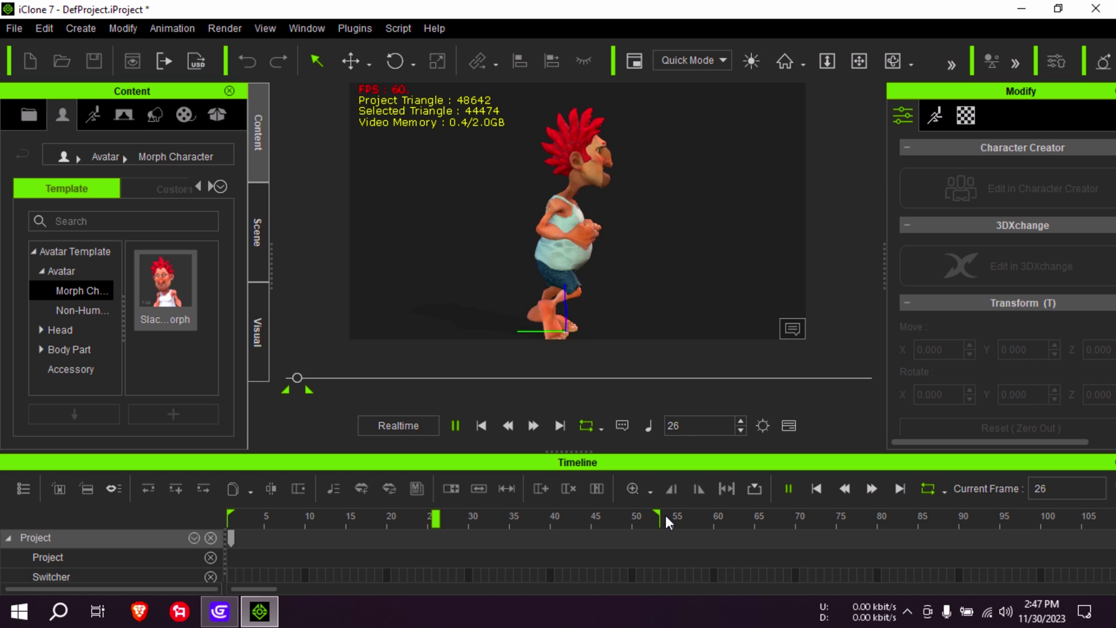
key("space")
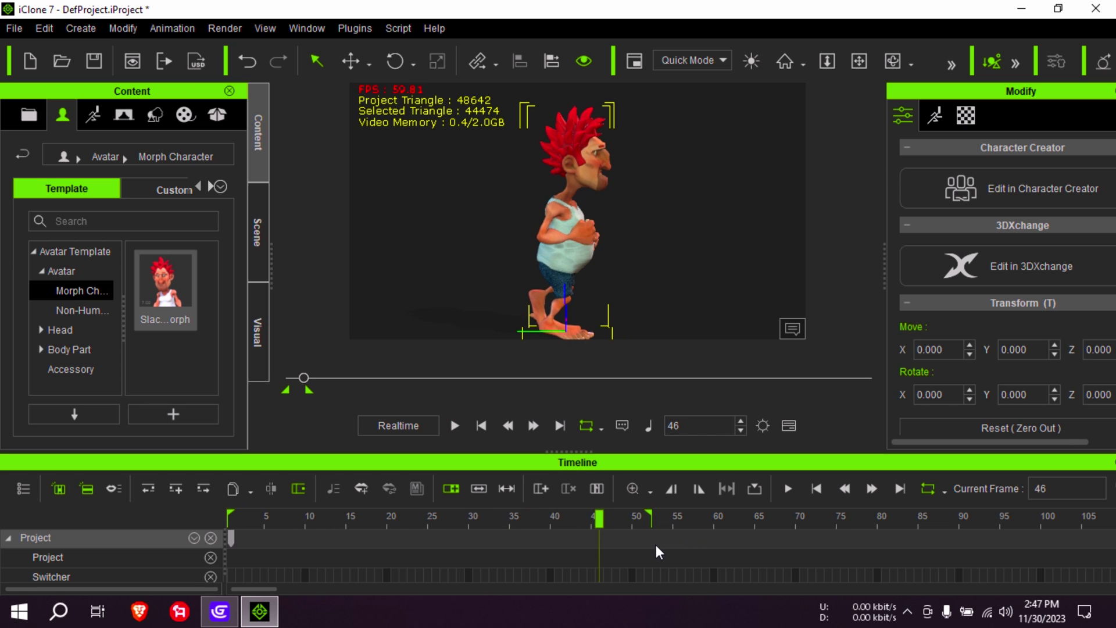
key("space")
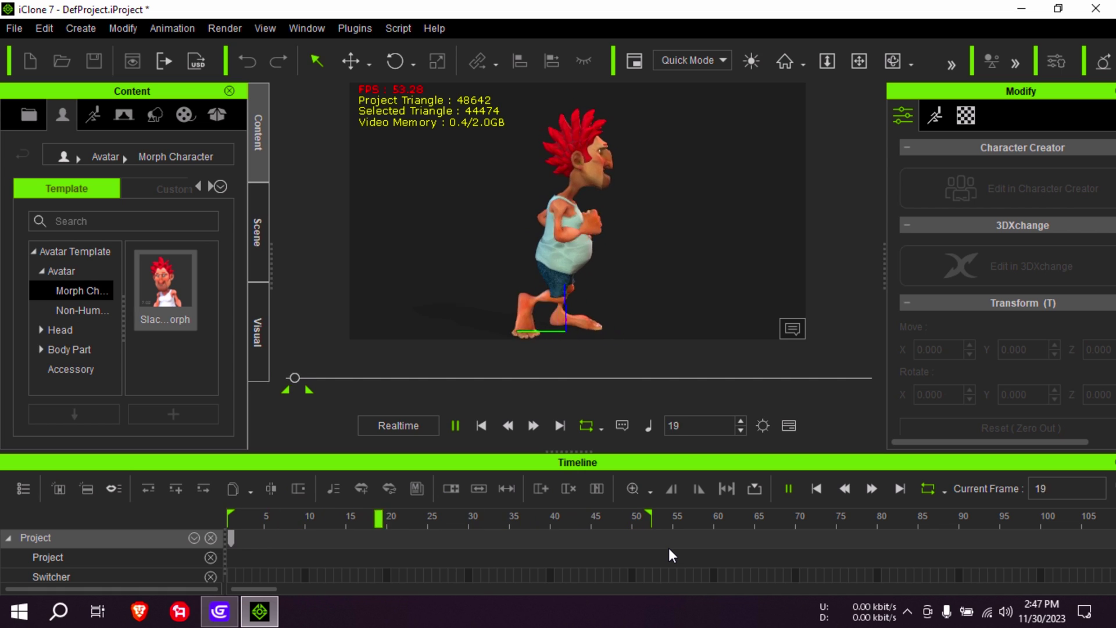
key("space")
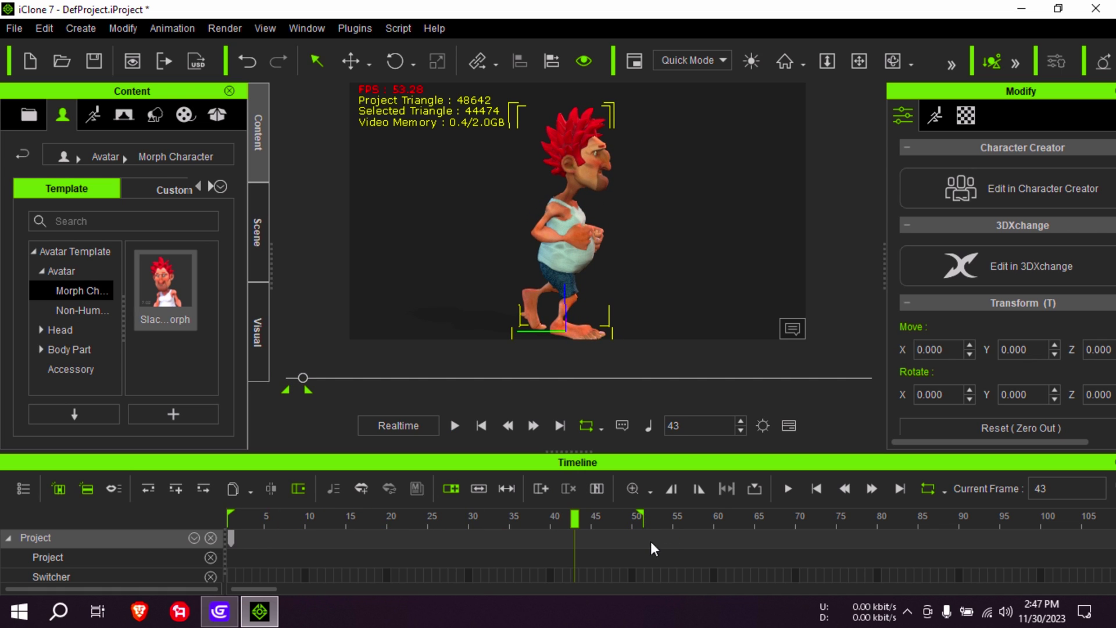
key("space")
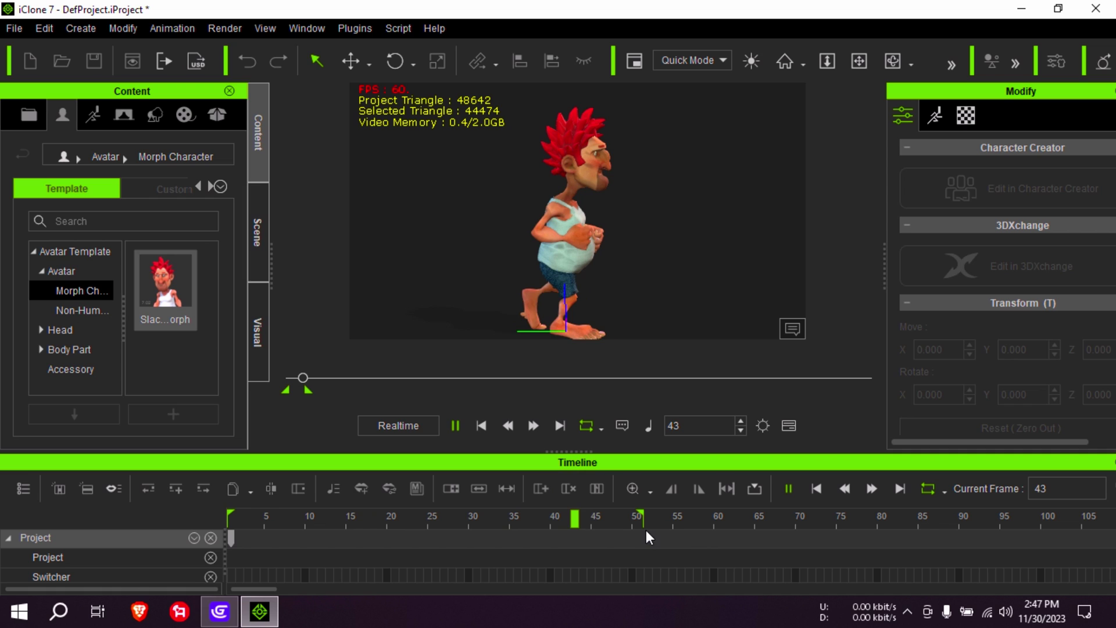
key("space")
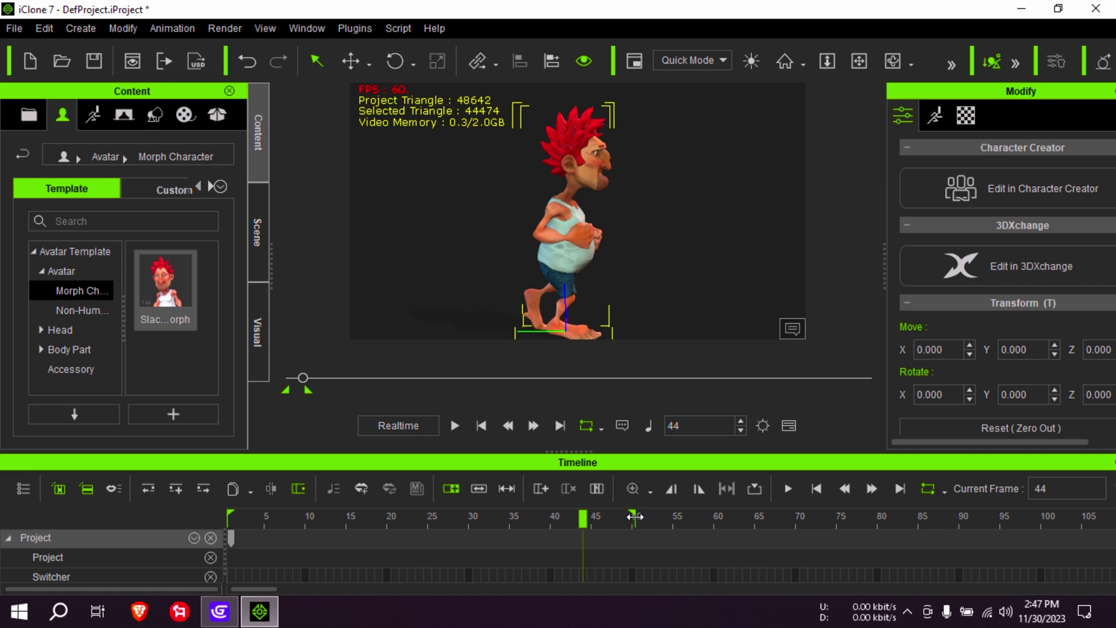
key("space")
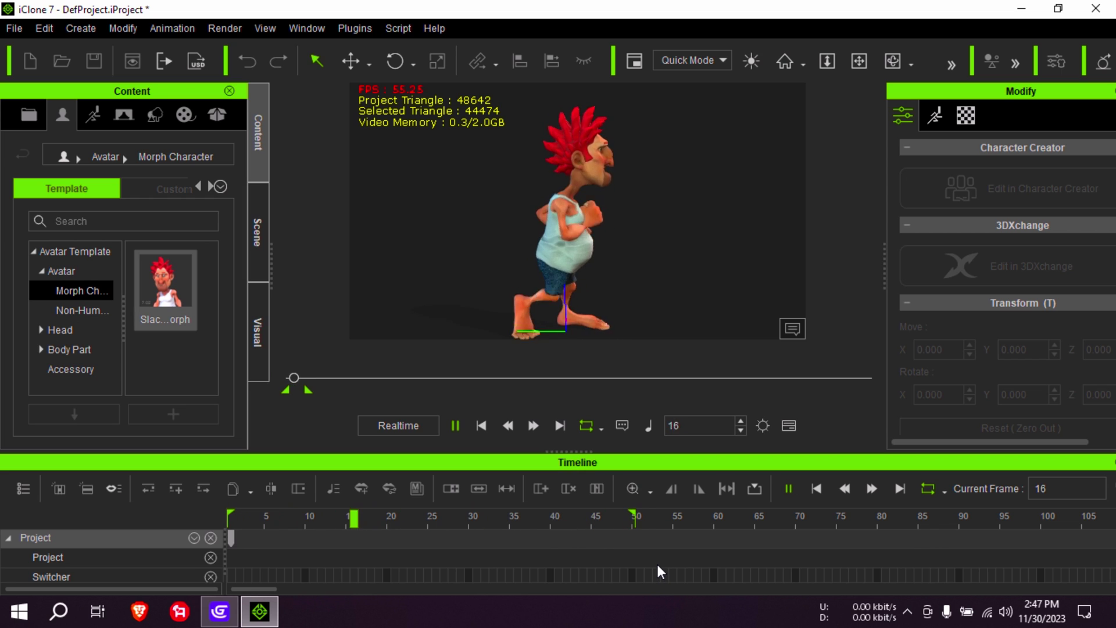
key("space")
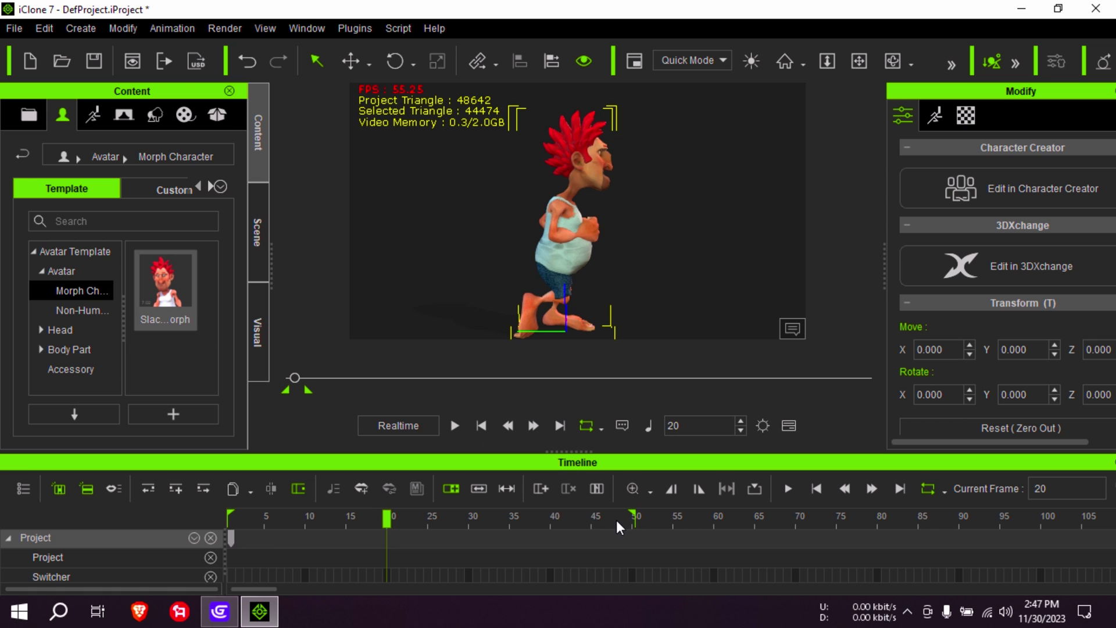
left_click_drag(583, 451, 583, 299)
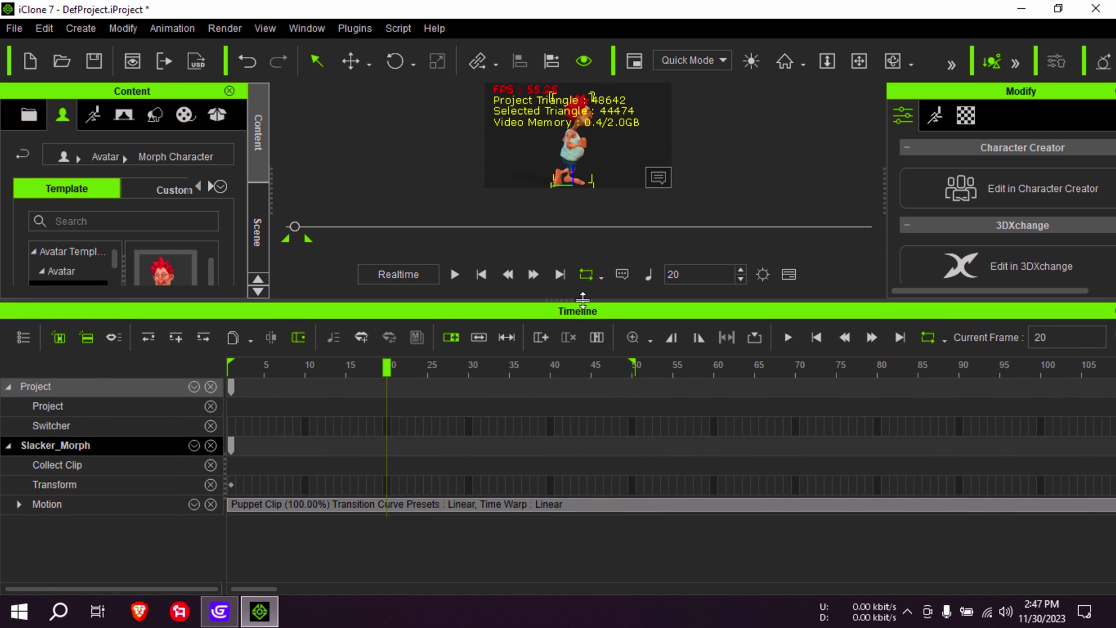
Step: Break the Motion clip at frame 50 and delete Puppet Clip_02, keeping Puppet Clip_01
left_click(634, 366)
left_click(630, 498)
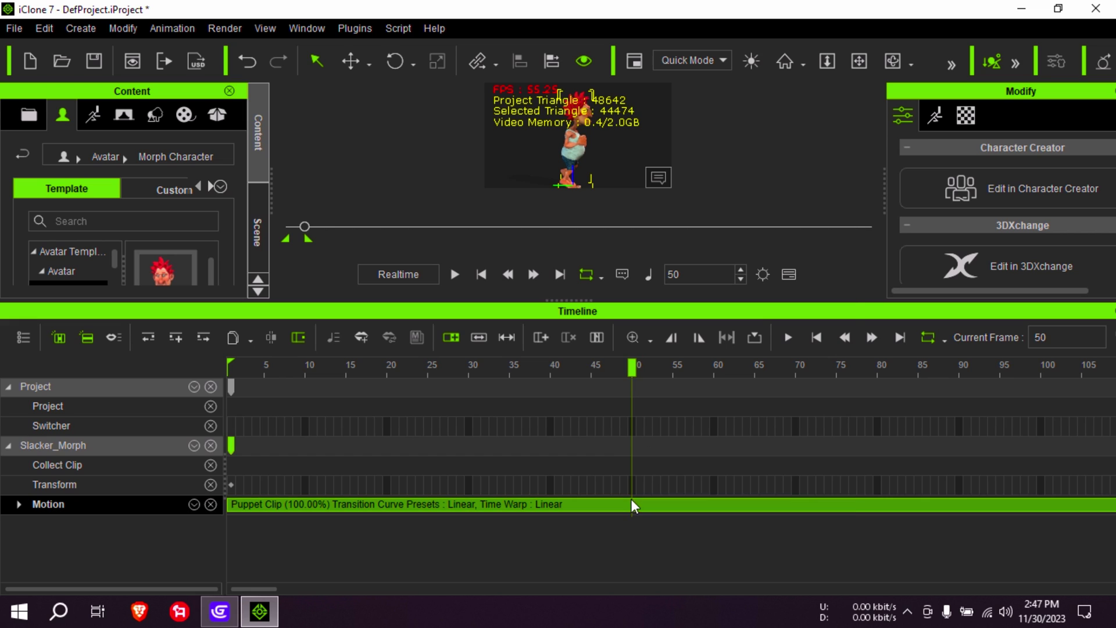
right_click(630, 499)
left_click(707, 105)
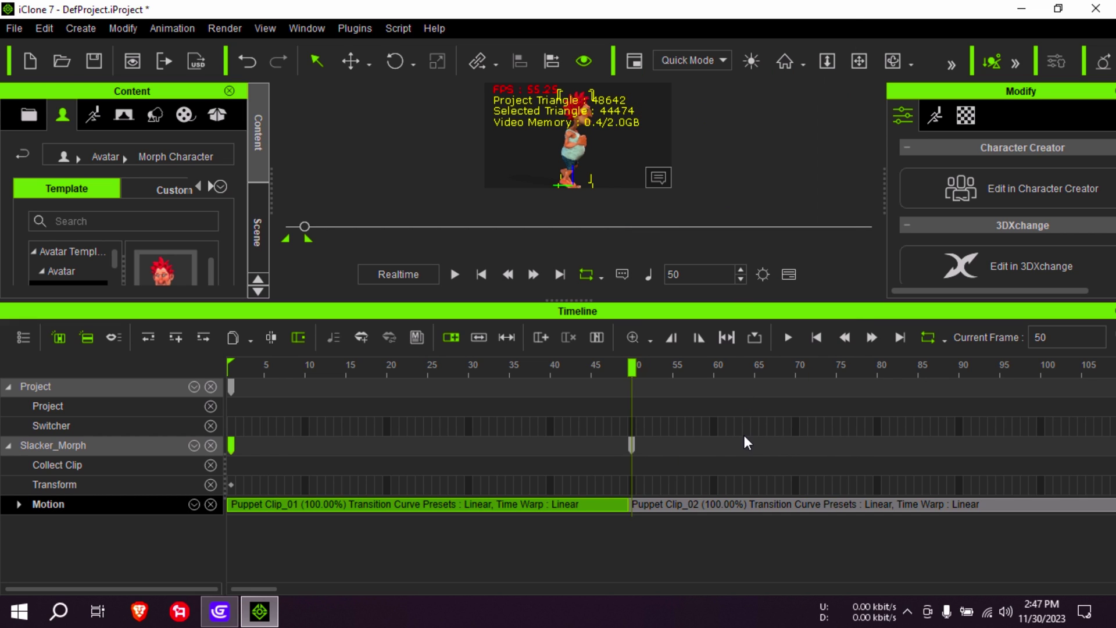
left_click(717, 501)
key("Delete")
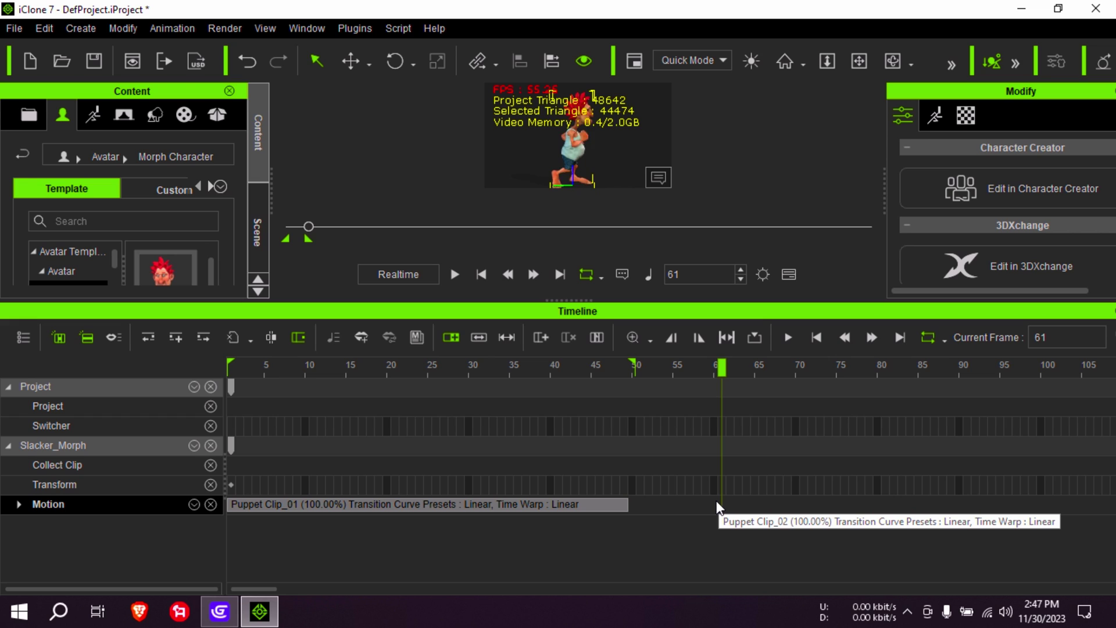
Step: Move the playhead to frame 55 and give the 3D viewport more room
left_click(677, 371)
left_click_drag(602, 300, 602, 306)
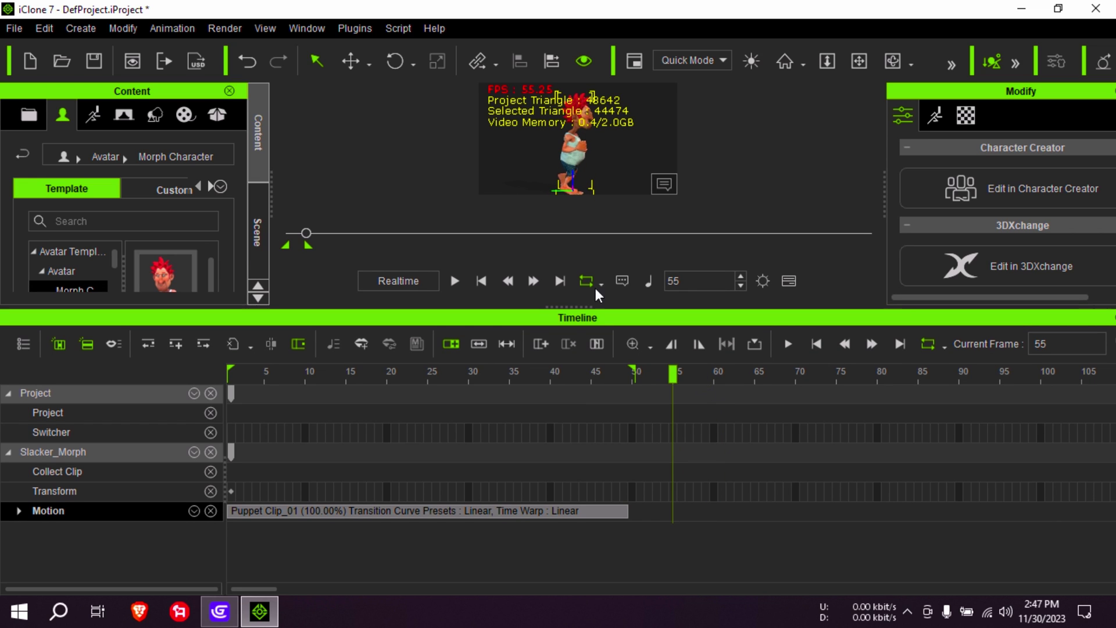
left_click(172, 29)
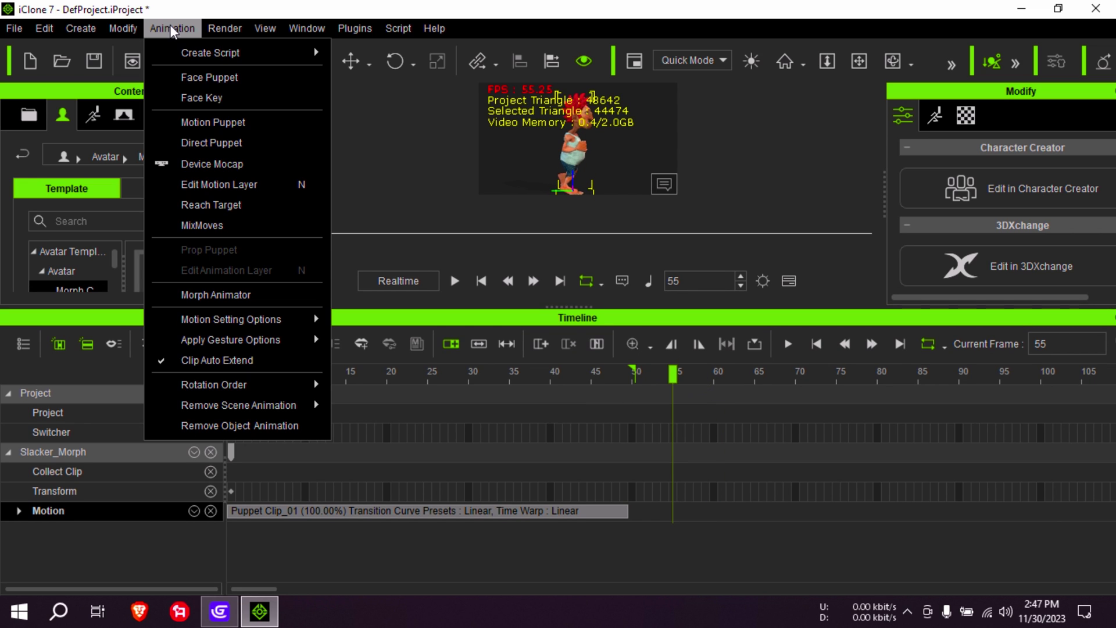
Step: Pick the Idle 01_Fight preset in Motion Puppet, preview it, and extend the playback range
left_click(243, 125)
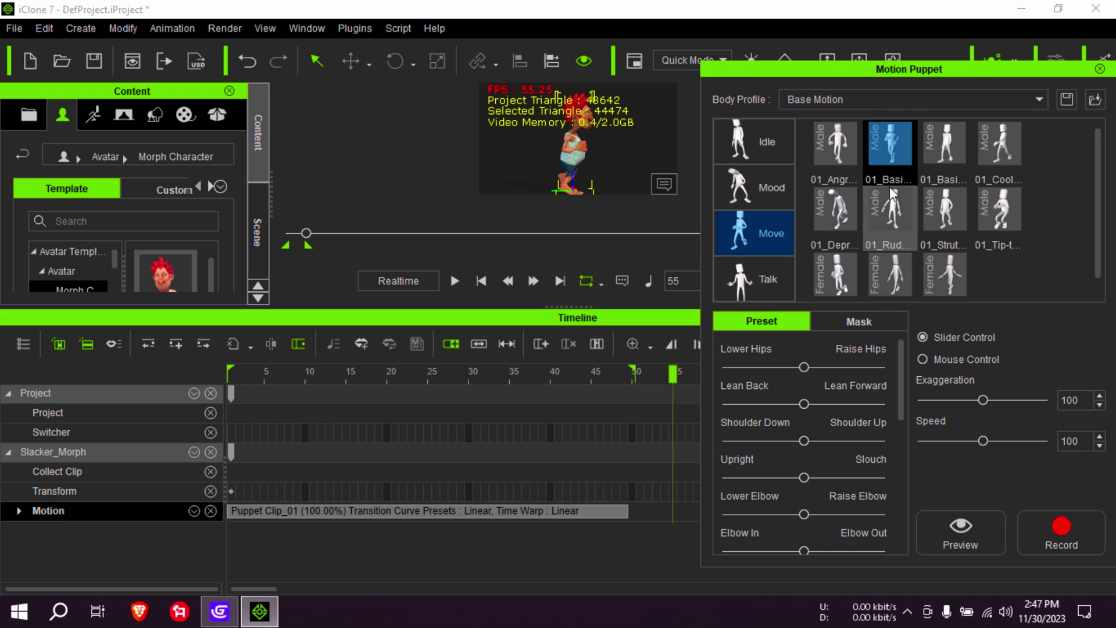
left_click(767, 142)
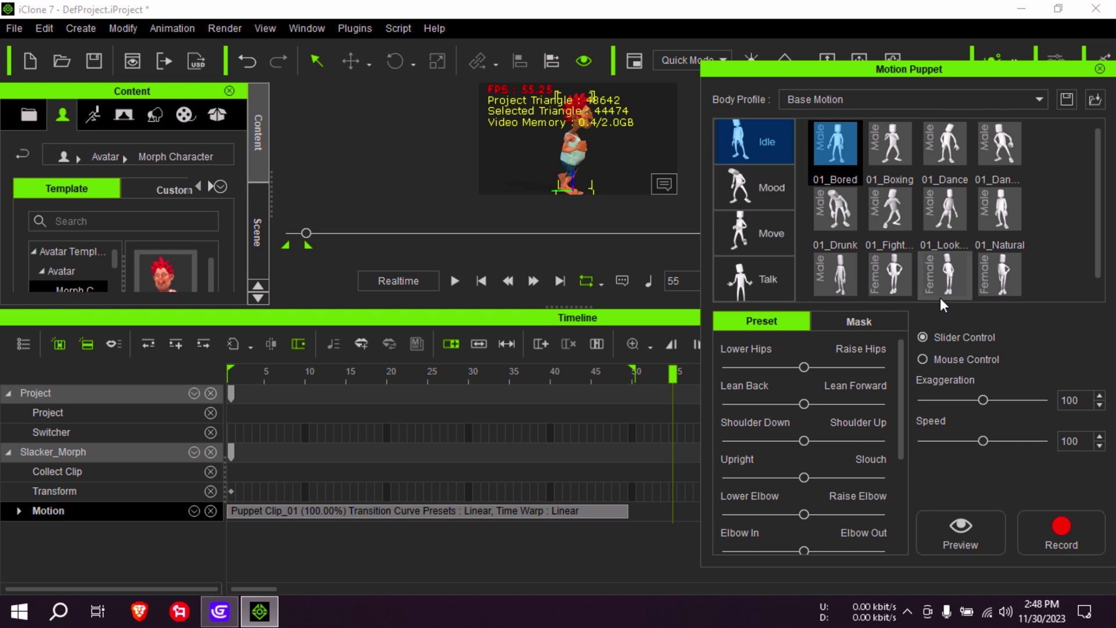
left_click(895, 151)
left_click(965, 534)
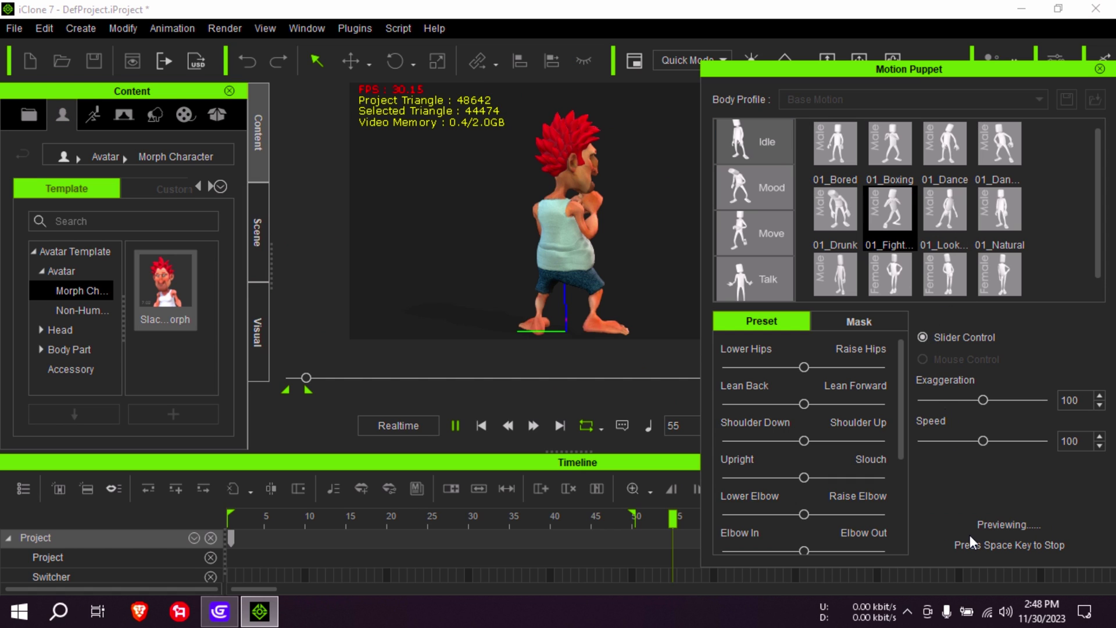
left_click(970, 535)
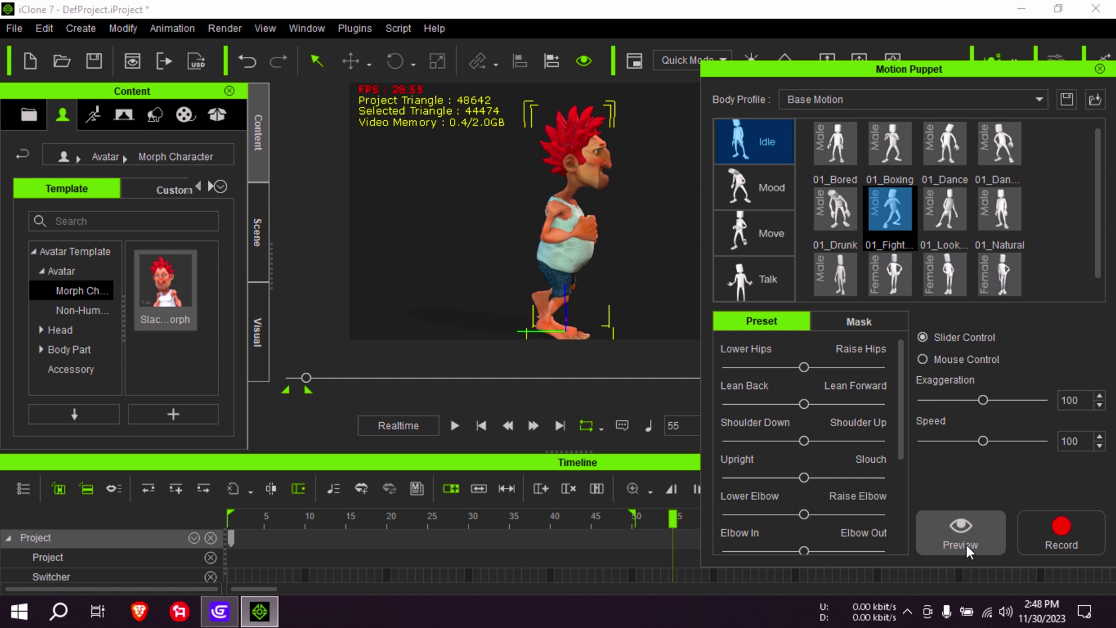
left_click(1100, 70)
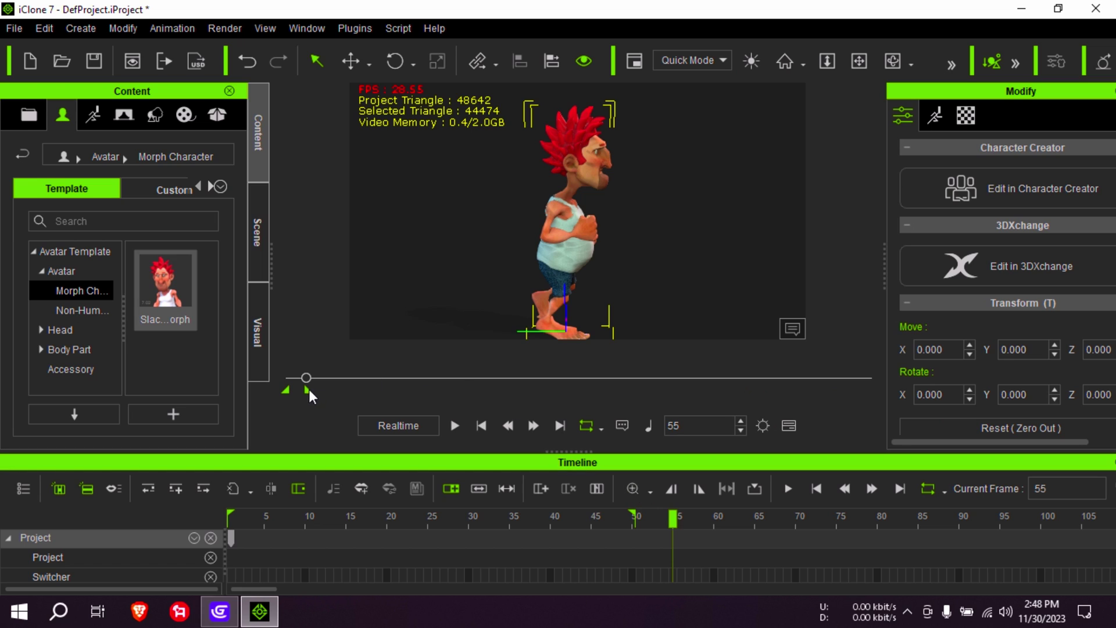
left_click_drag(307, 390, 537, 400)
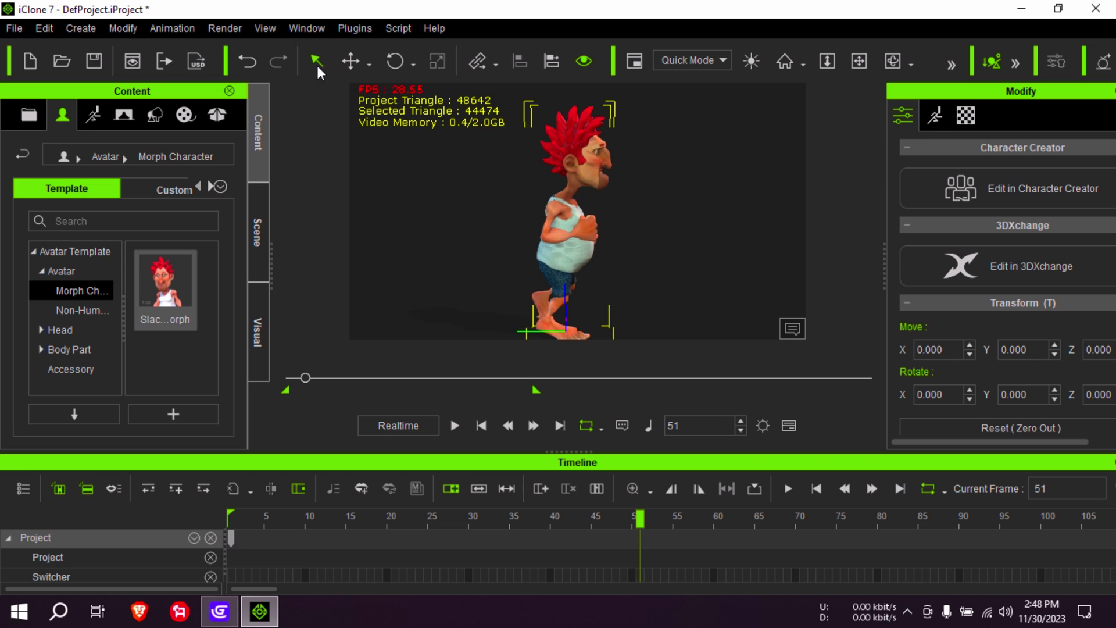
Step: Reopen Motion Puppet and preview the fighting idle motion again
left_click(224, 27)
mouse_move(177, 29)
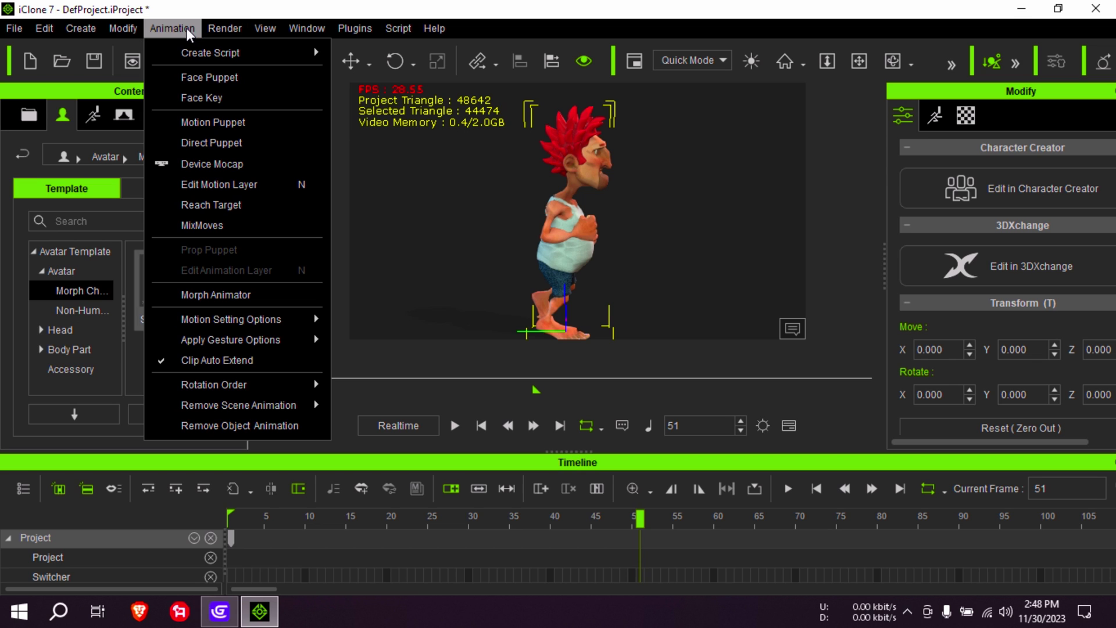
left_click(241, 132)
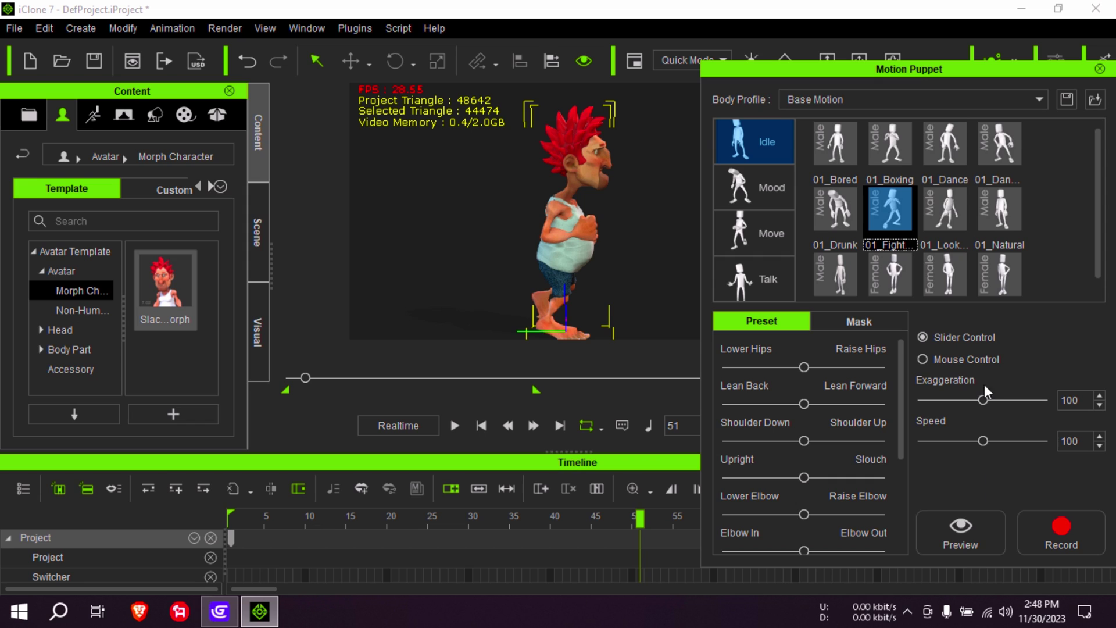
left_click_drag(874, 68, 898, 58)
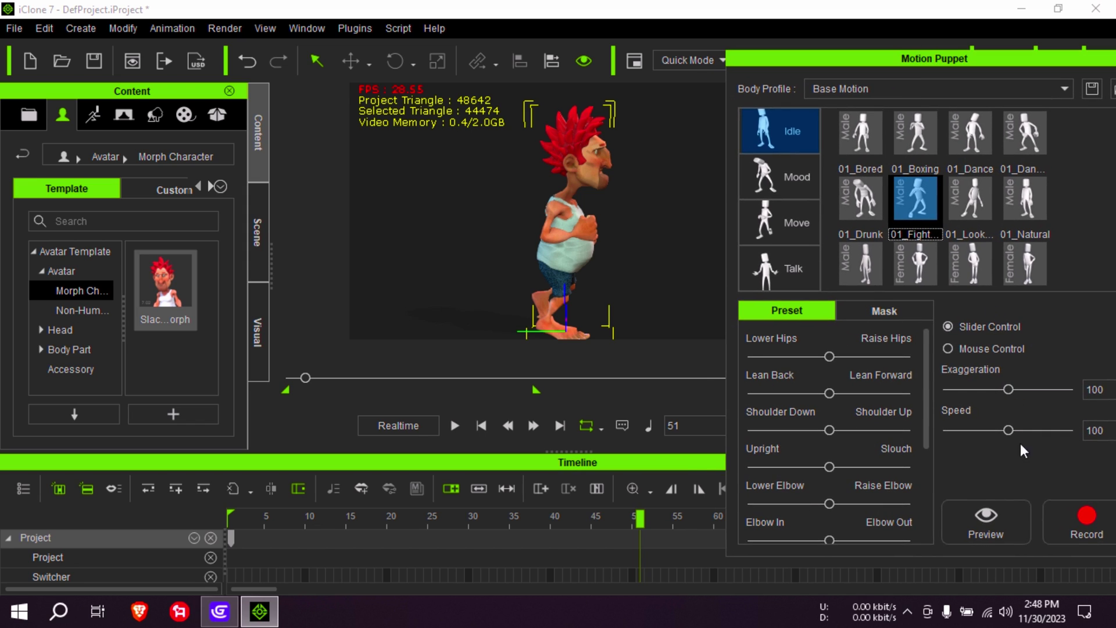
left_click(993, 528)
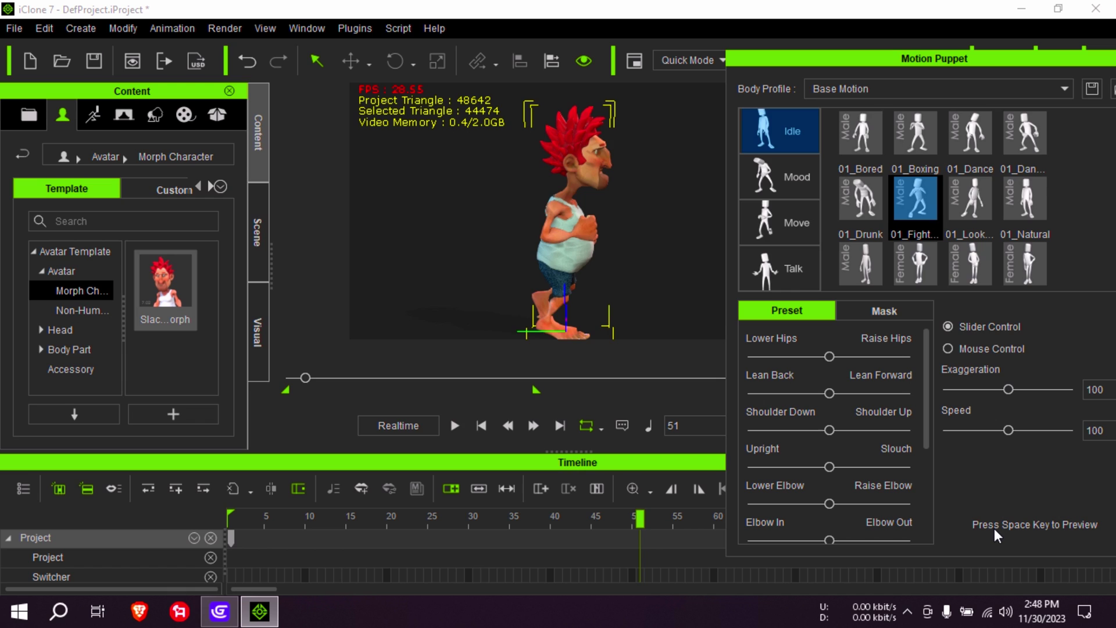
key("space")
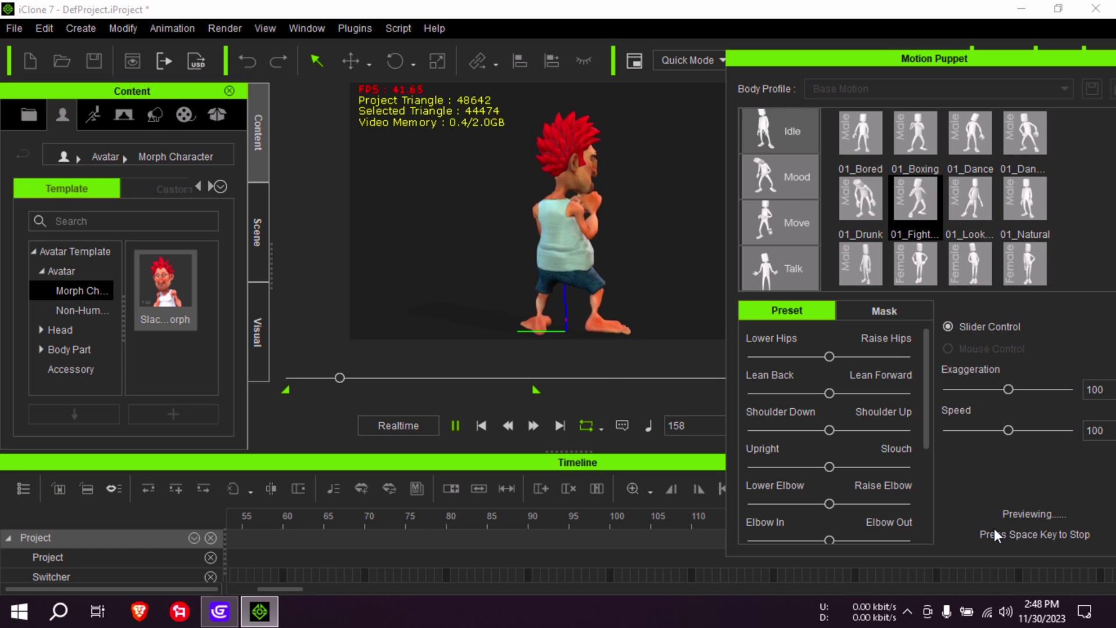
key("space")
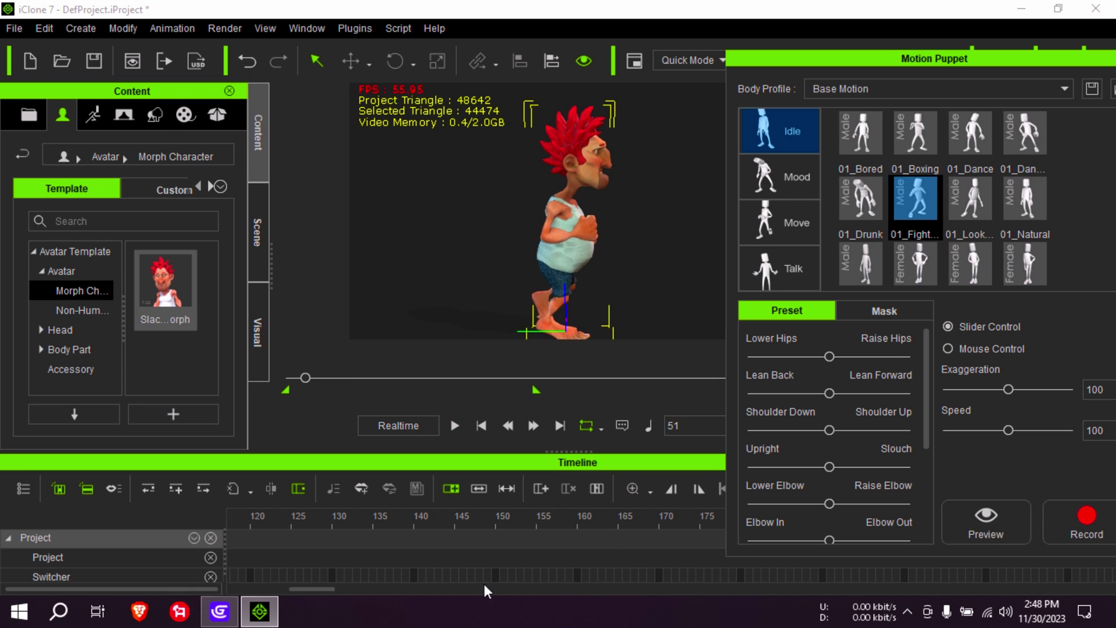
Step: Record the fighting idle onto the character from frame 51 through about frame 274
left_click(1082, 521)
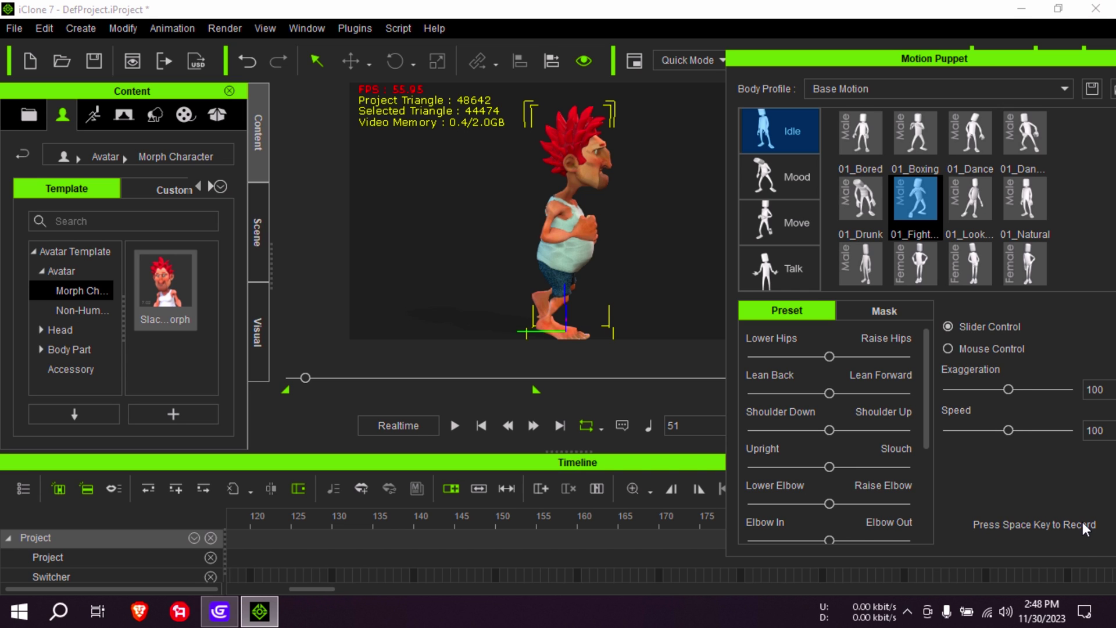
key("space")
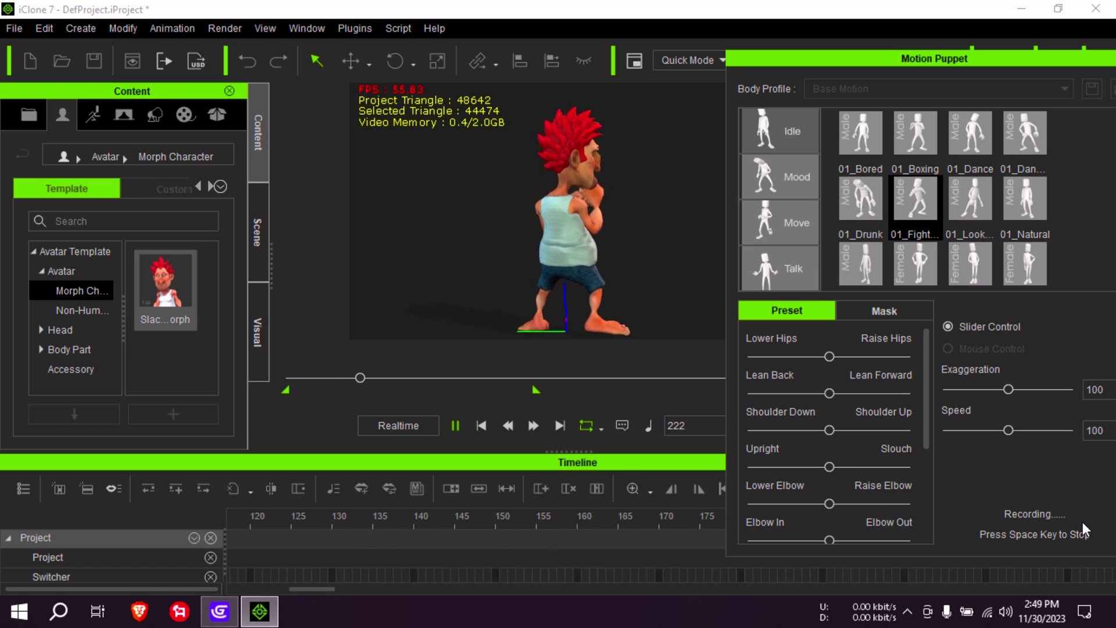
key("space")
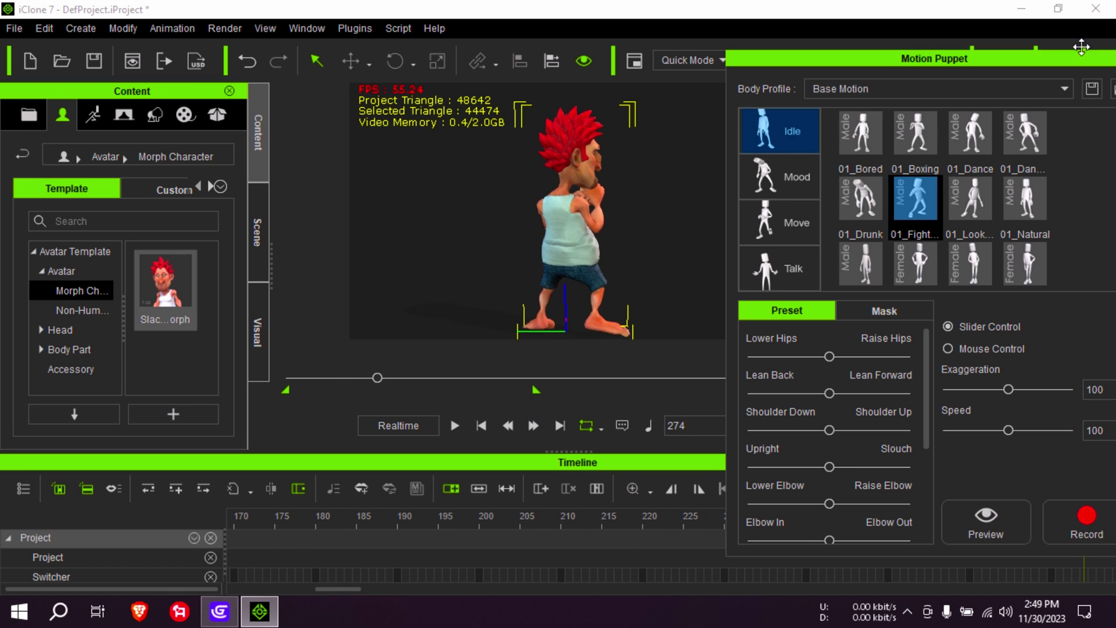
left_click_drag(1075, 58, 1059, 51)
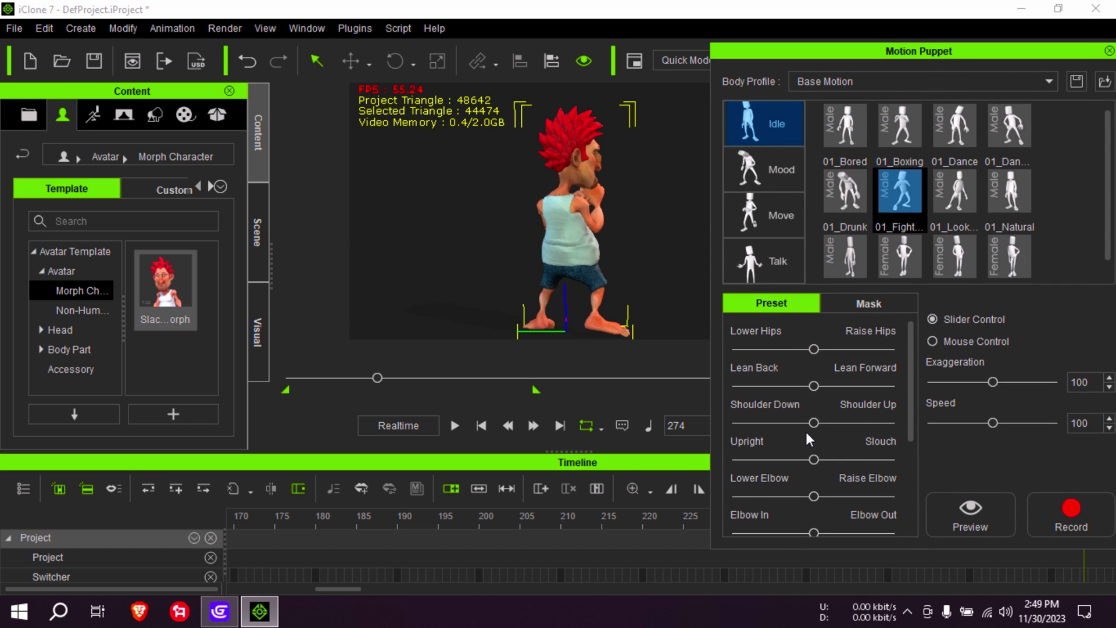
Step: Try out the explaining Talk presets with a preview
left_click(763, 265)
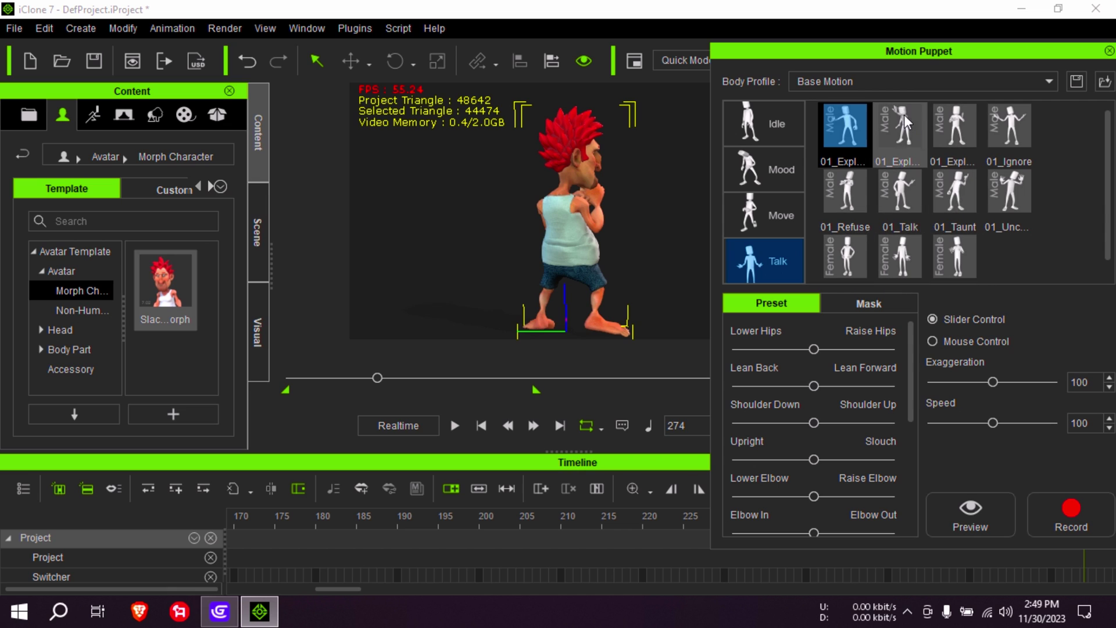
left_click(902, 119)
left_click(985, 526)
key("space")
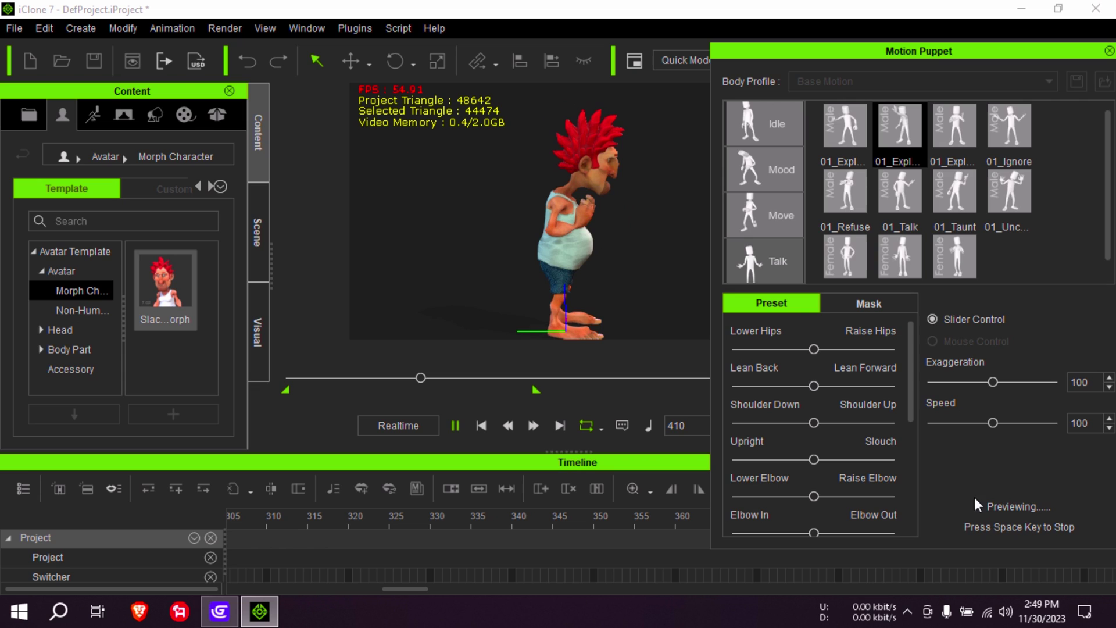
key("space")
left_click(1017, 191)
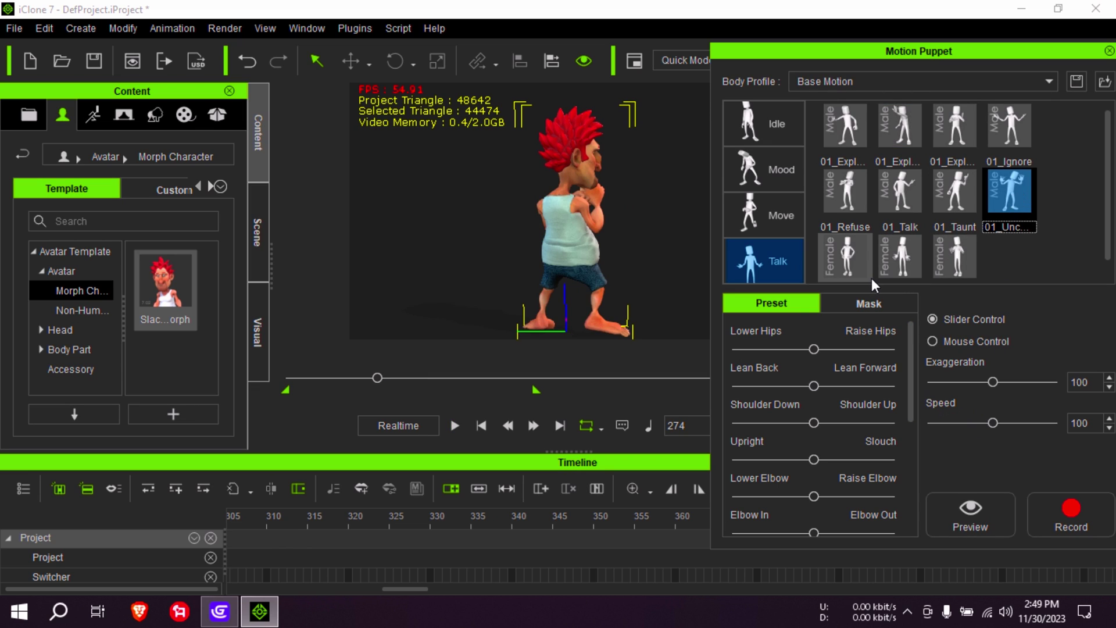
Step: Choose the Mood 01_Afraid preset and preview it on the character
left_click(761, 125)
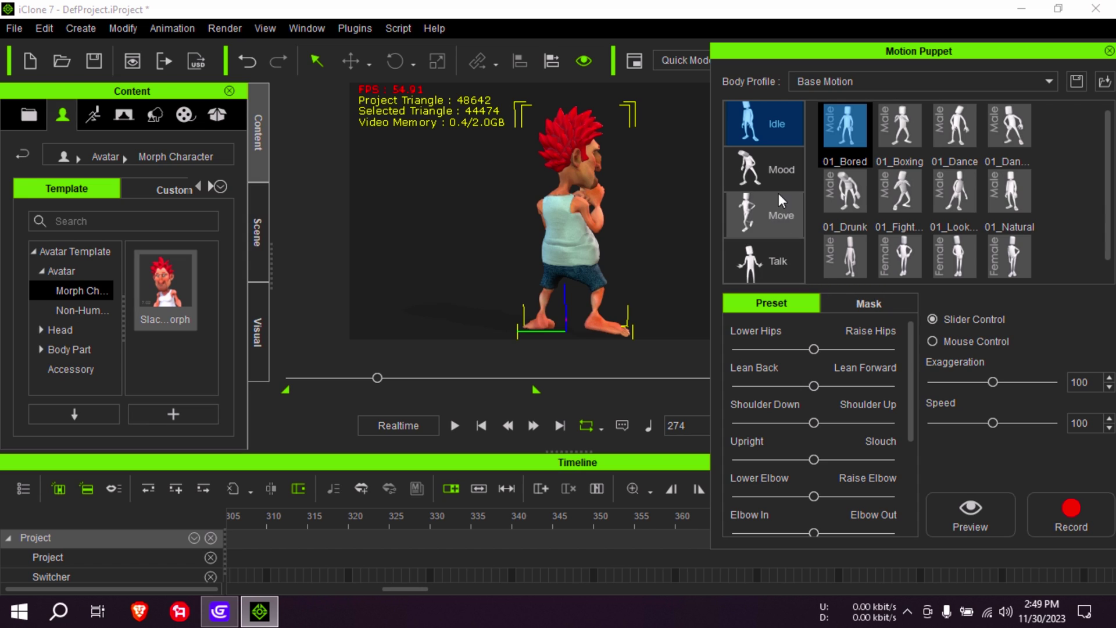
left_click(779, 170)
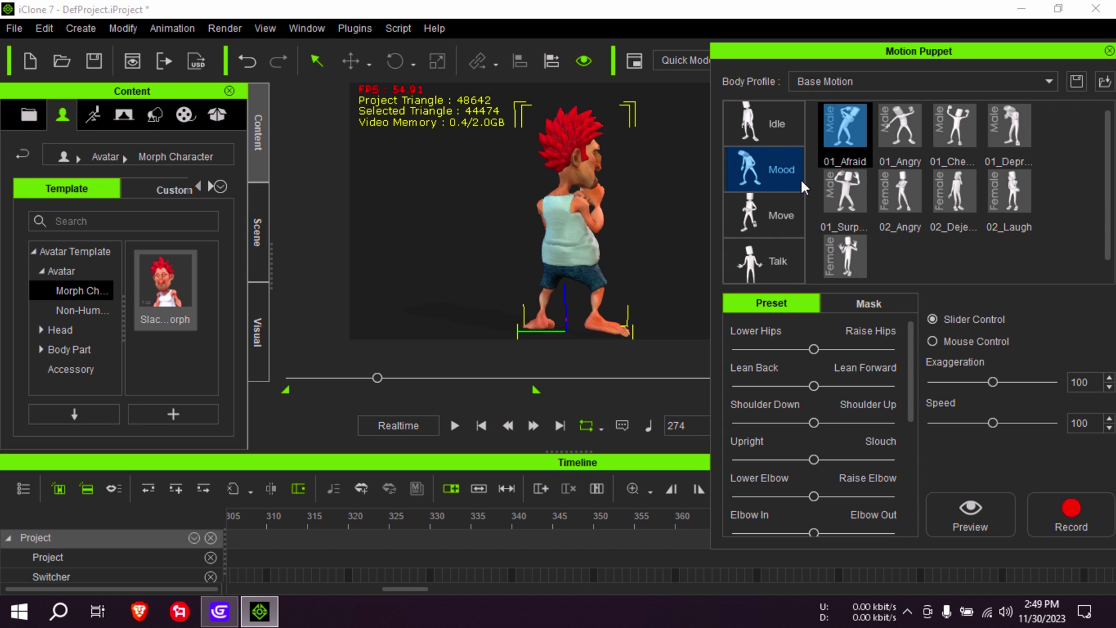
left_click(849, 192)
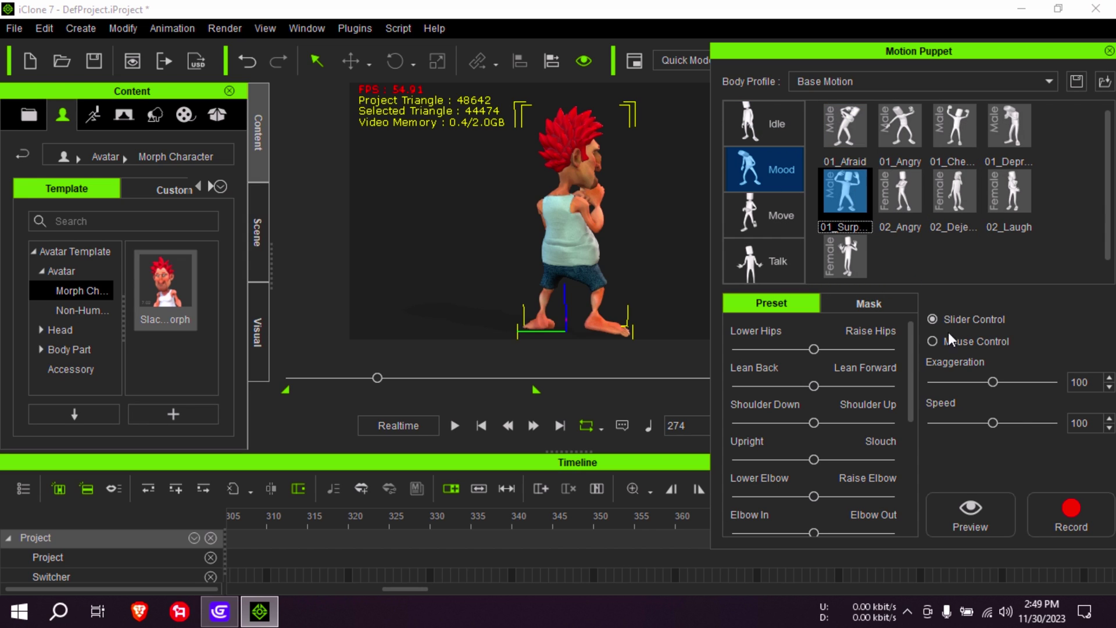
left_click(848, 136)
left_click(981, 516)
key("space")
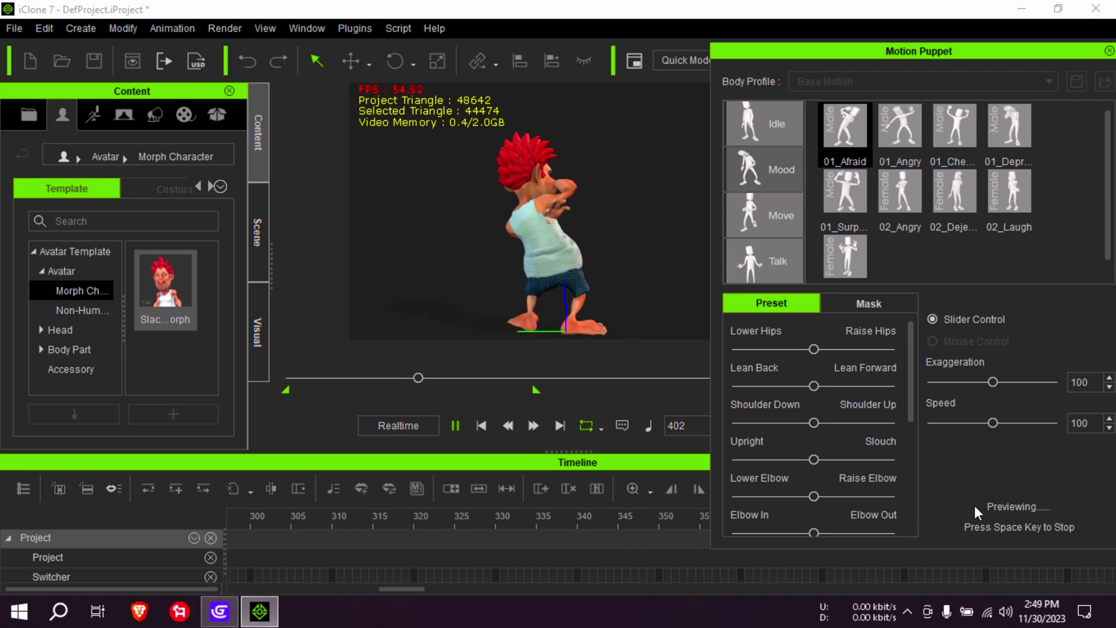
key("space")
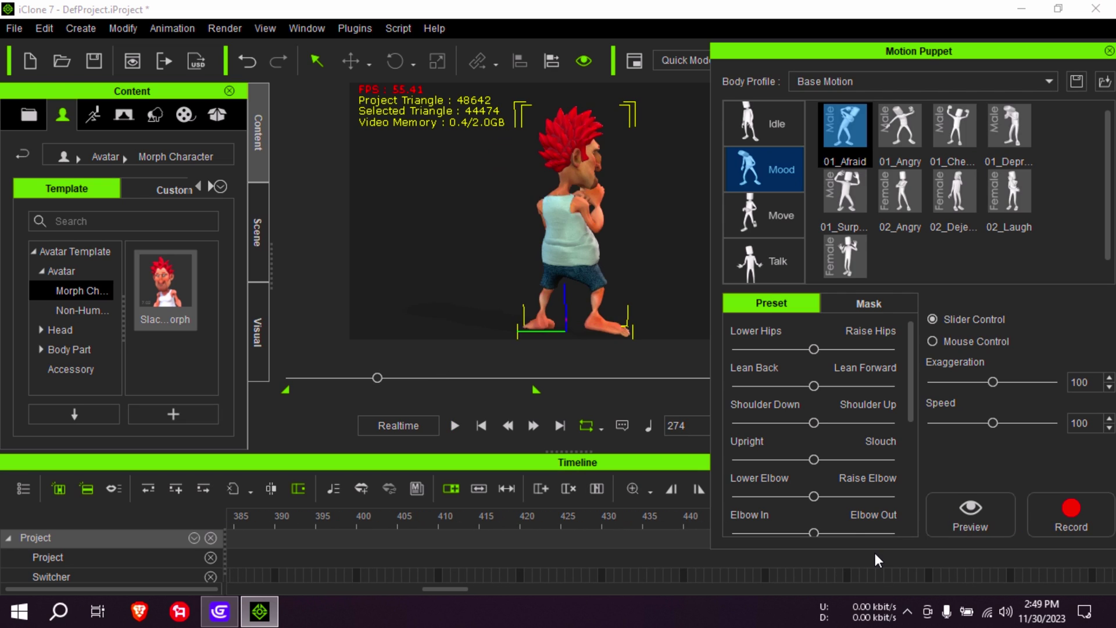
Step: Record the 01_Afraid motion after the fighting idle, running through frame 762
left_click(1075, 513)
key("space")
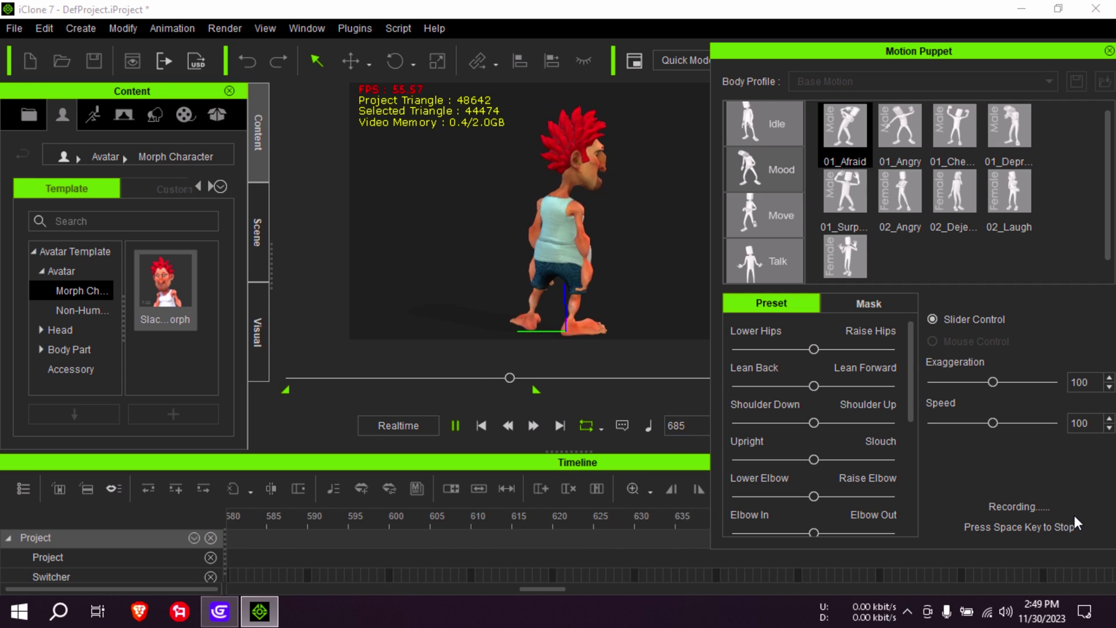
key("space")
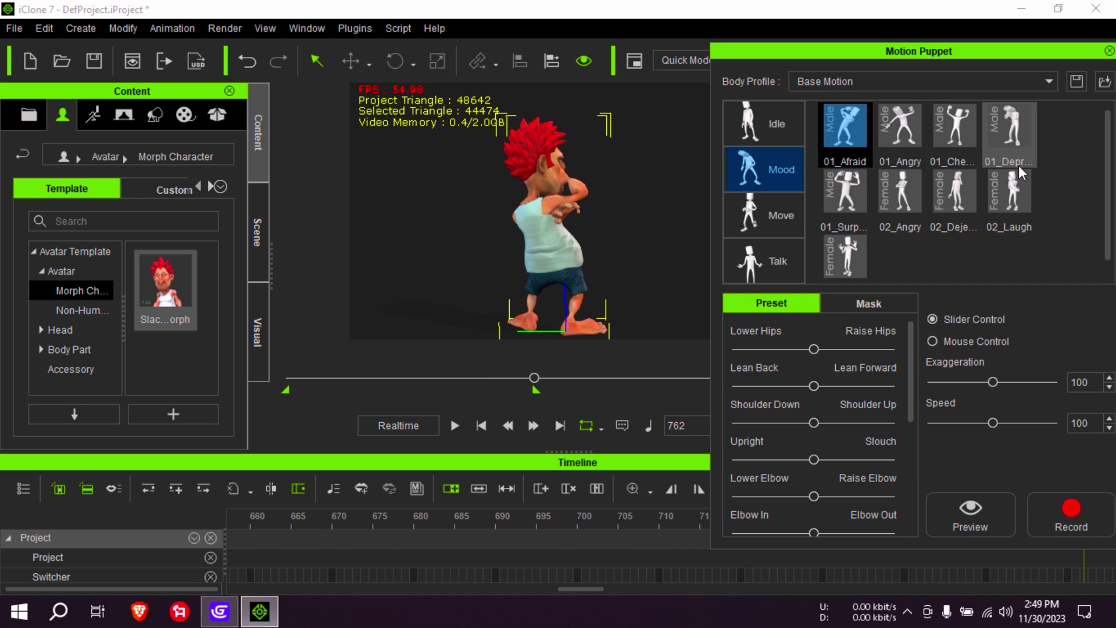
Step: Close Motion Puppet, enlarge the Timeline, and pull the playback range end back to frame 102
left_click(1110, 51)
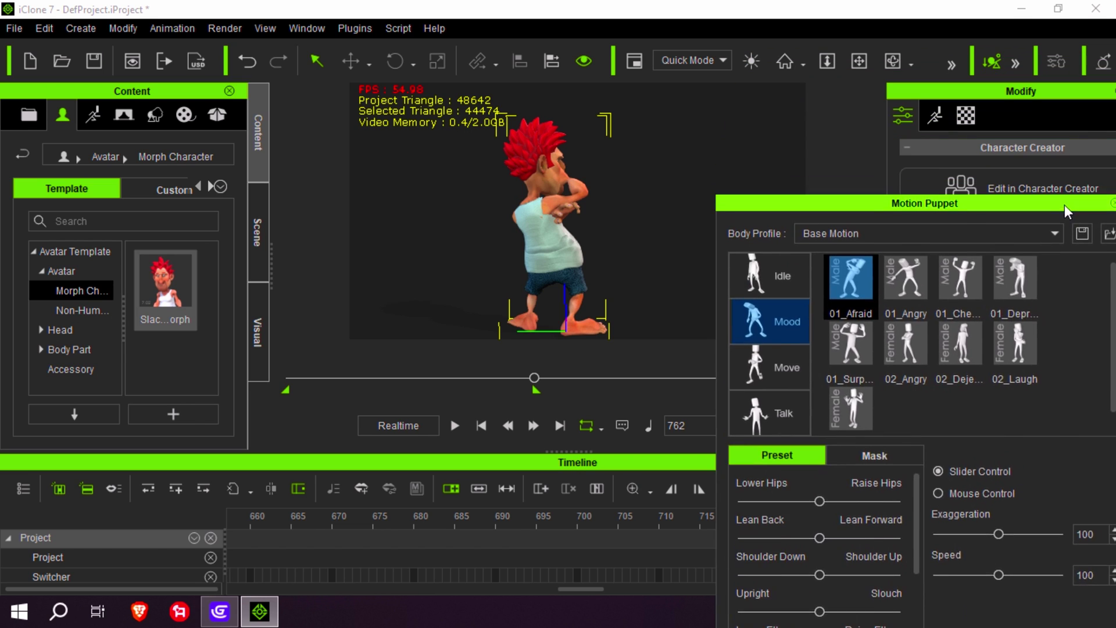
left_click_drag(532, 375, 364, 378)
left_click_drag(559, 452, 559, 365)
left_click_drag(541, 428, 781, 497)
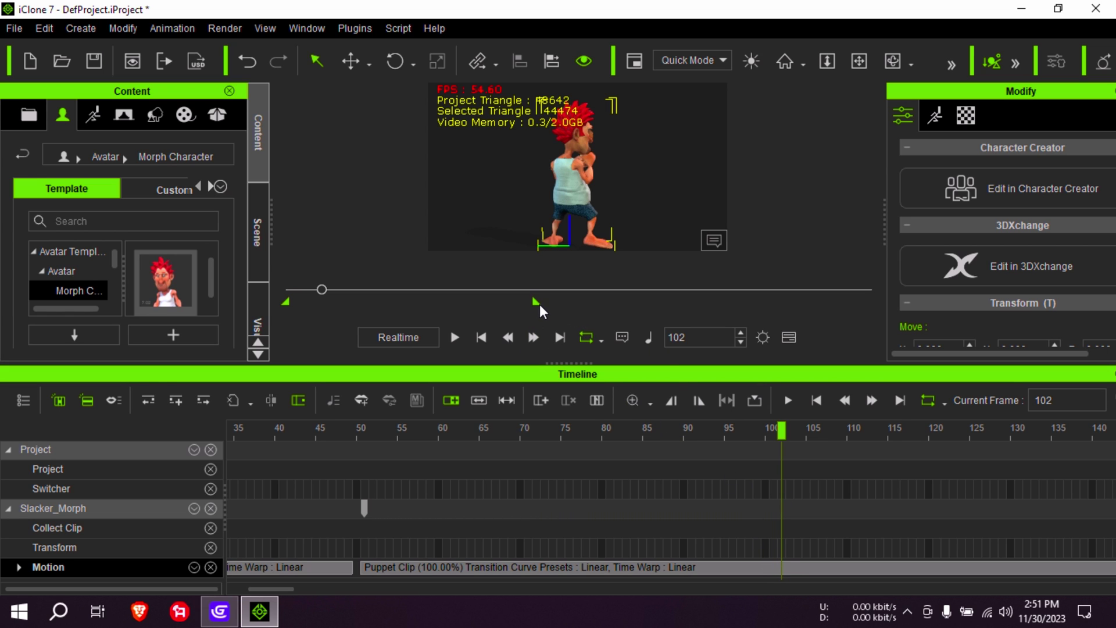
left_click_drag(536, 303, 335, 309)
left_click_drag(951, 434, 779, 442)
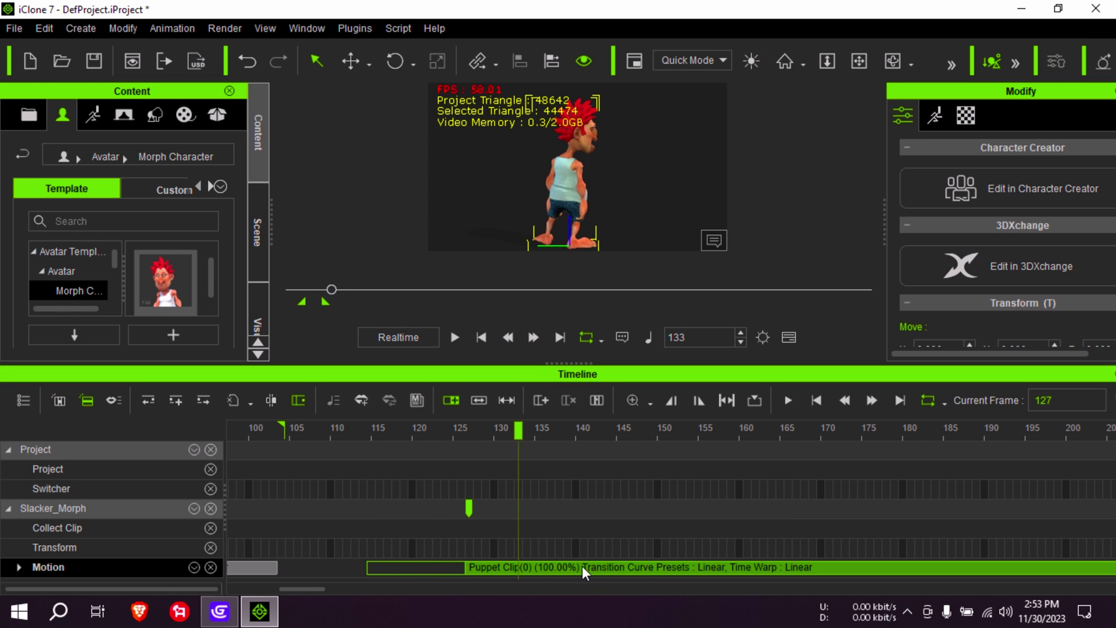
Step: Slide the Puppet Clip earlier on the Motion track, check the pose, and rewind to frame 1
mouse_move(581, 566)
left_mouse_down()
mouse_move(424, 566)
mouse_move(541, 561)
left_mouse_up()
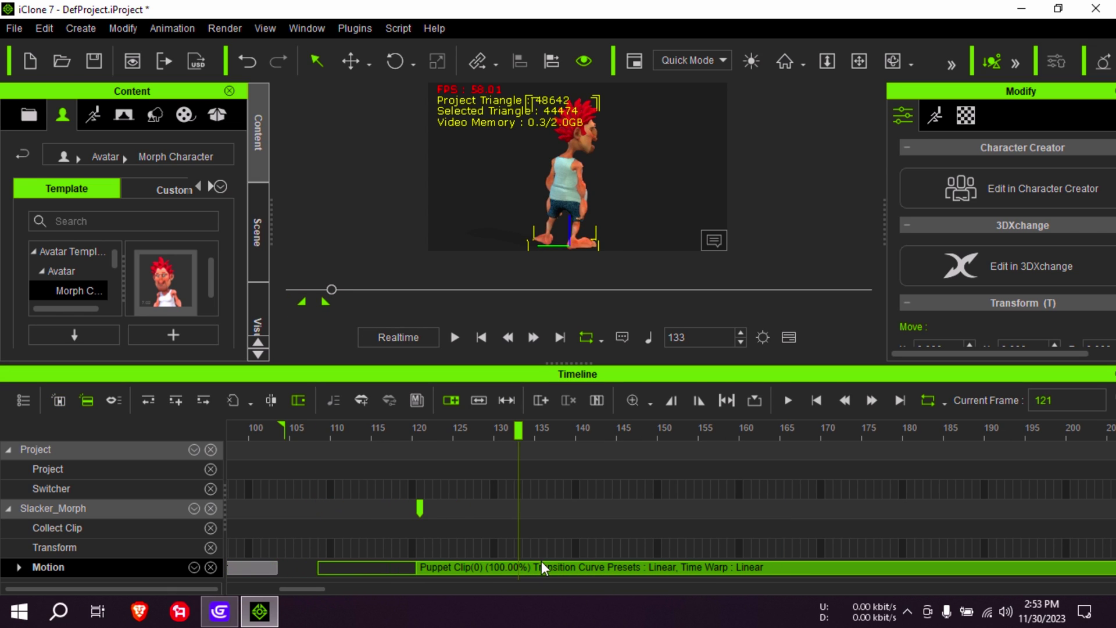
left_click(418, 431)
left_click(432, 433)
left_click_drag(433, 434, 420, 491)
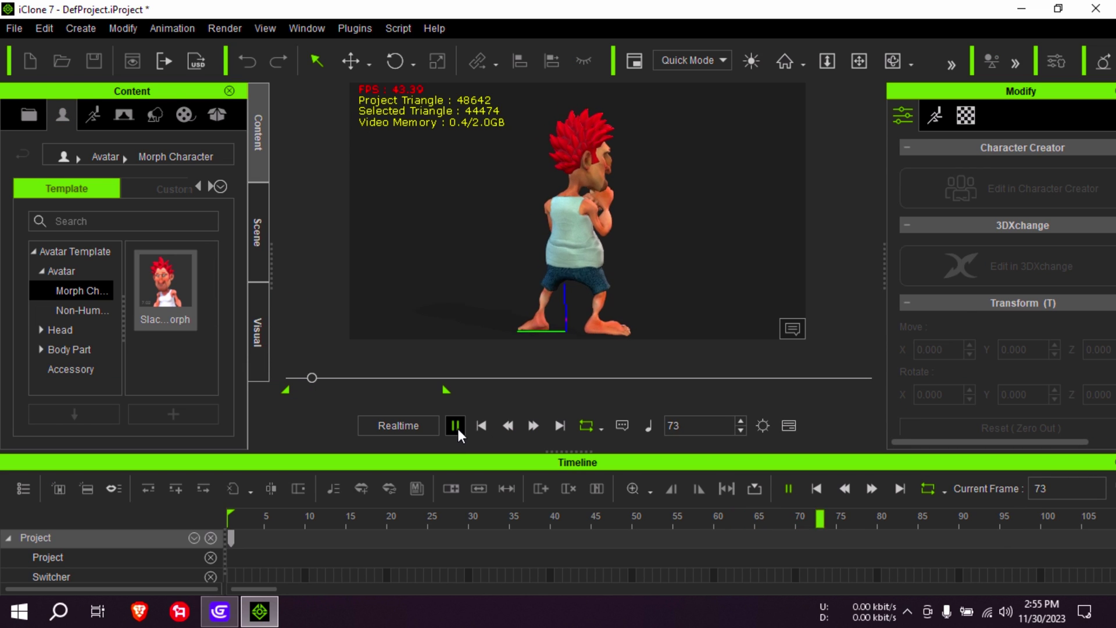
left_click(454, 425)
left_click_drag(317, 379, 262, 385)
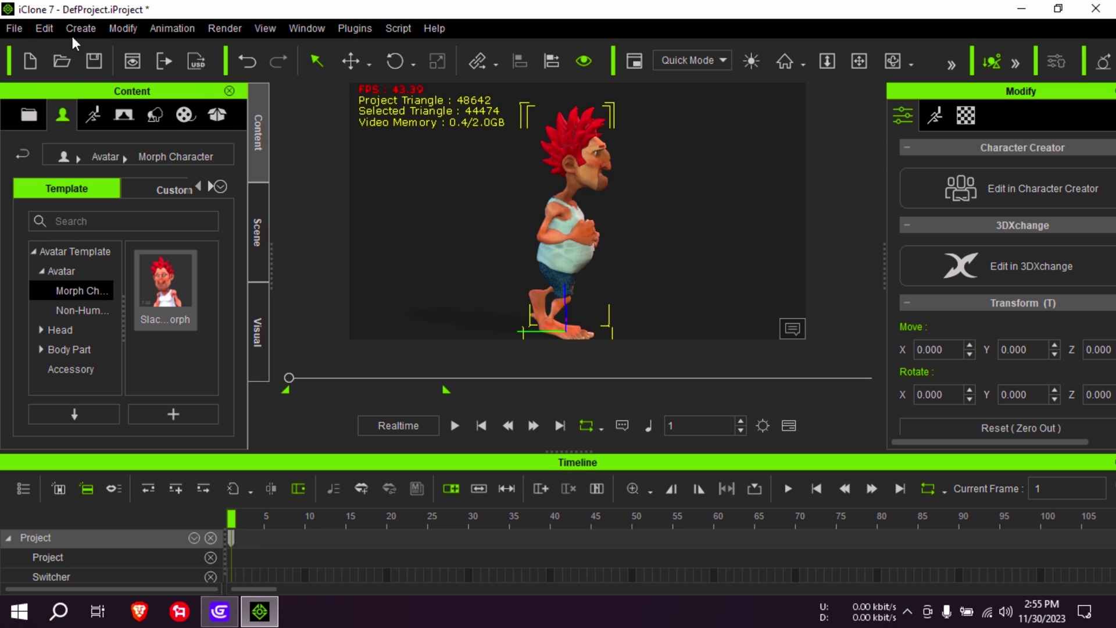
Step: Set up an FBX export with the Blender preset, 30 fps, and frame range 1–480
left_click(15, 29)
mouse_move(124, 161)
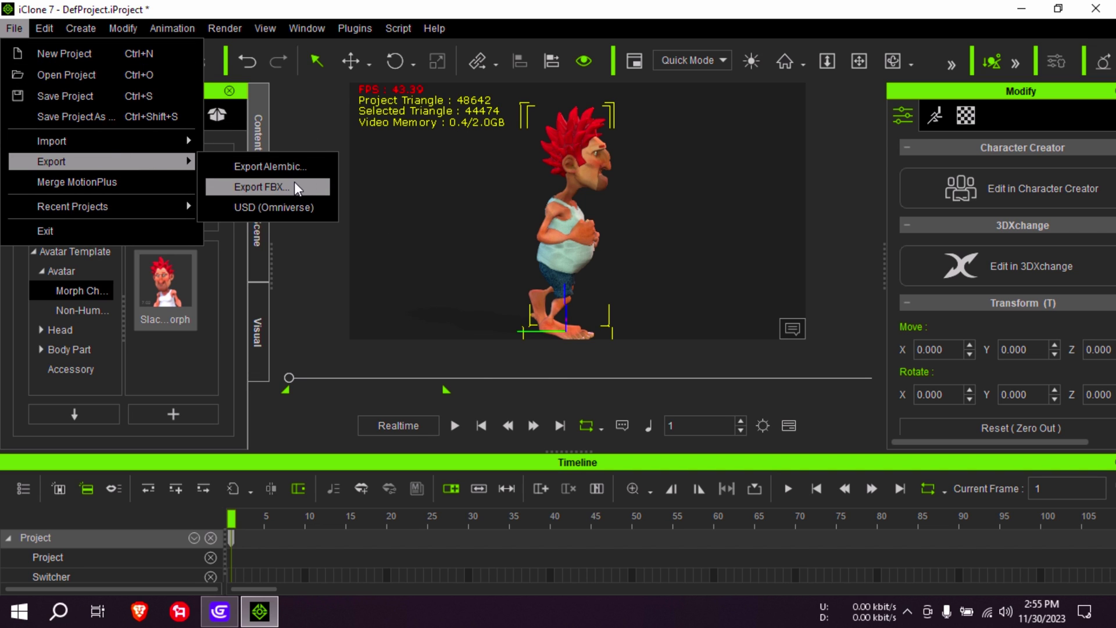
left_click(261, 185)
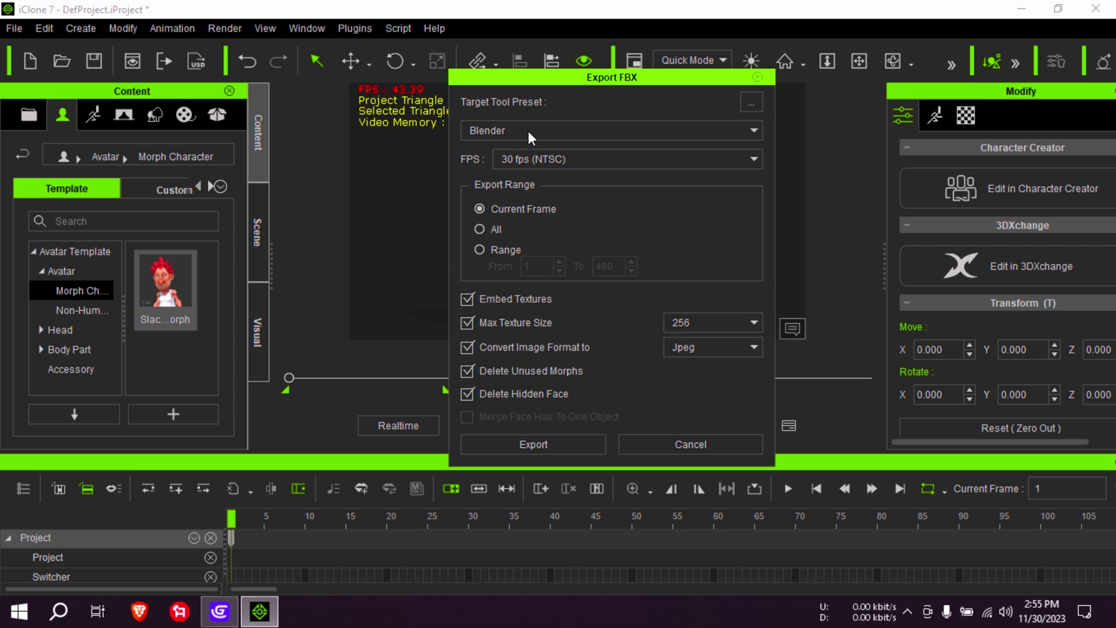
left_click(578, 160)
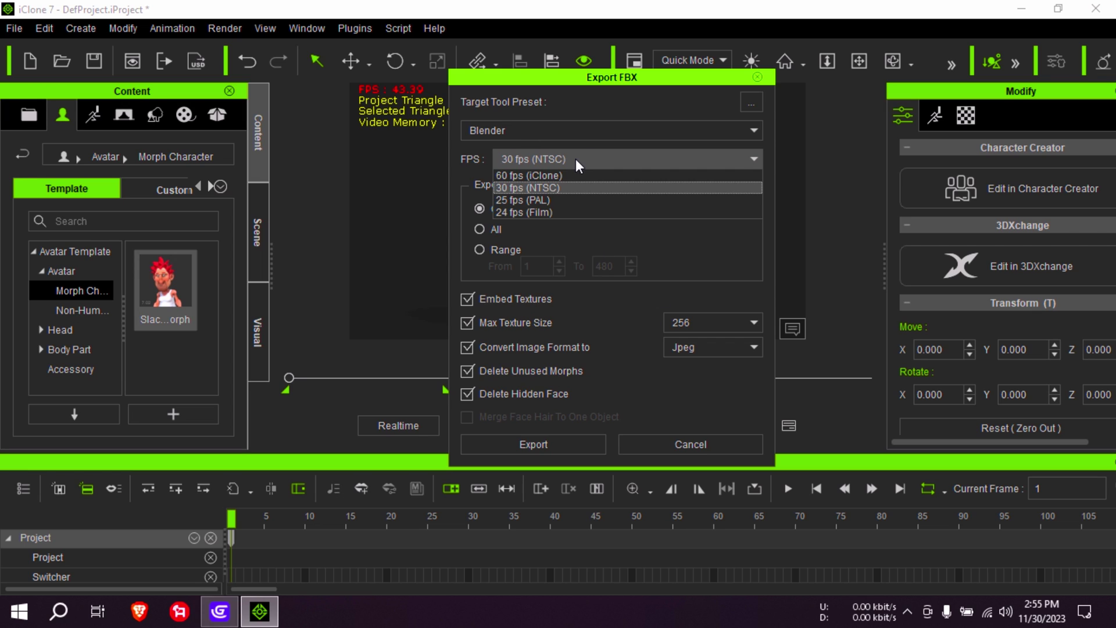
left_click(557, 187)
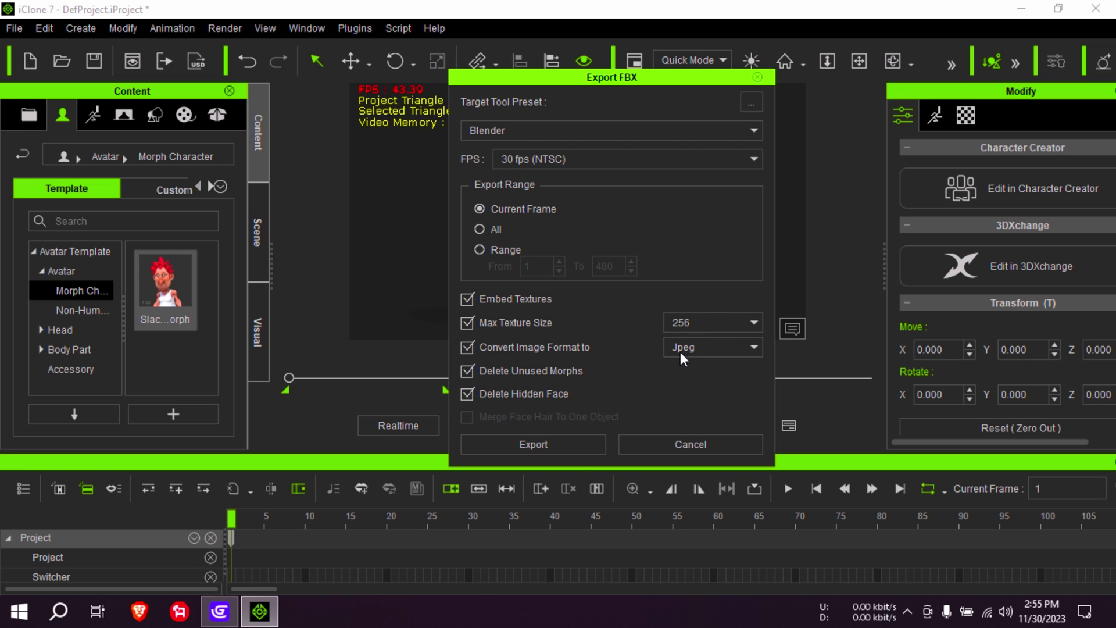
left_click(480, 249)
Step: Export the FBX to the Desktop as redhairguy
left_click(533, 444)
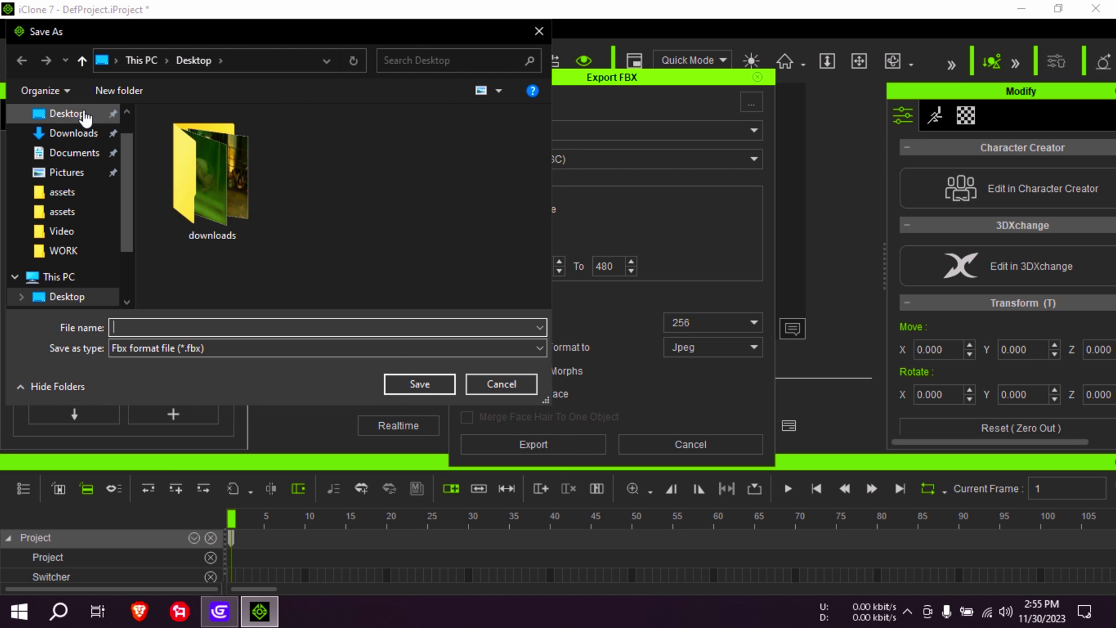
left_click(81, 112)
type("redhairguy")
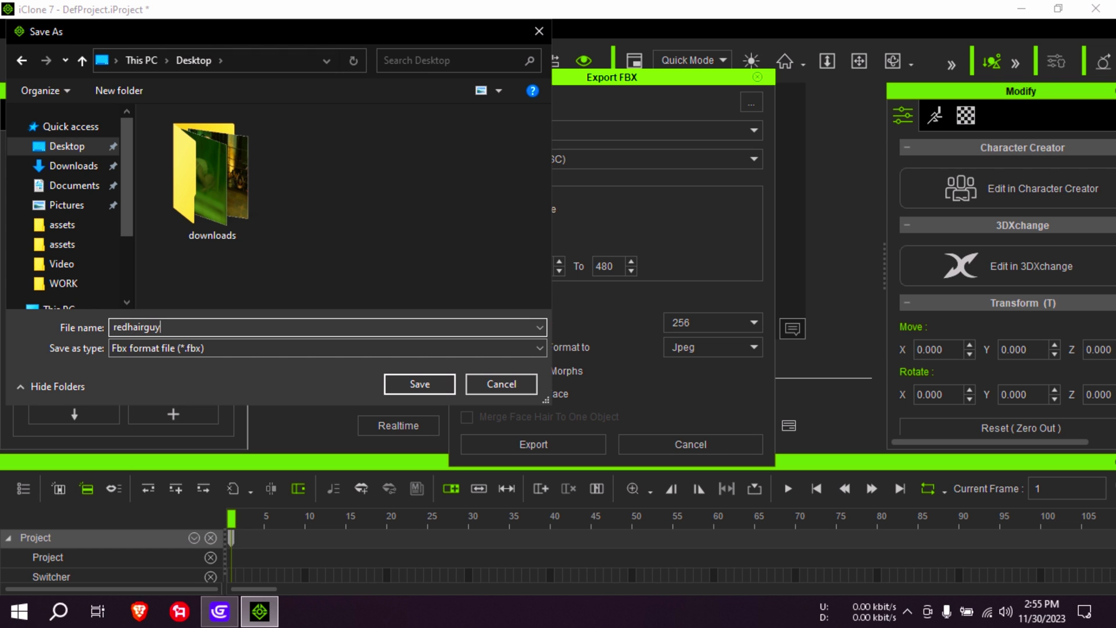
left_click(442, 376)
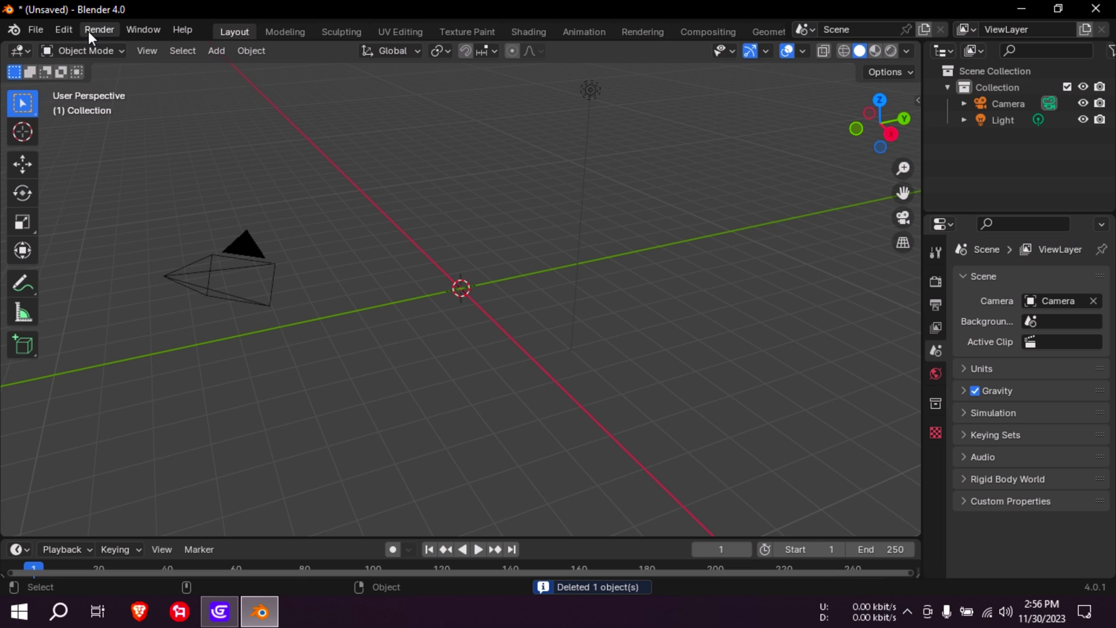
Step: Import redhairguy.fbx from the Desktop and zoom in on the character
left_click(38, 29)
mouse_move(132, 280)
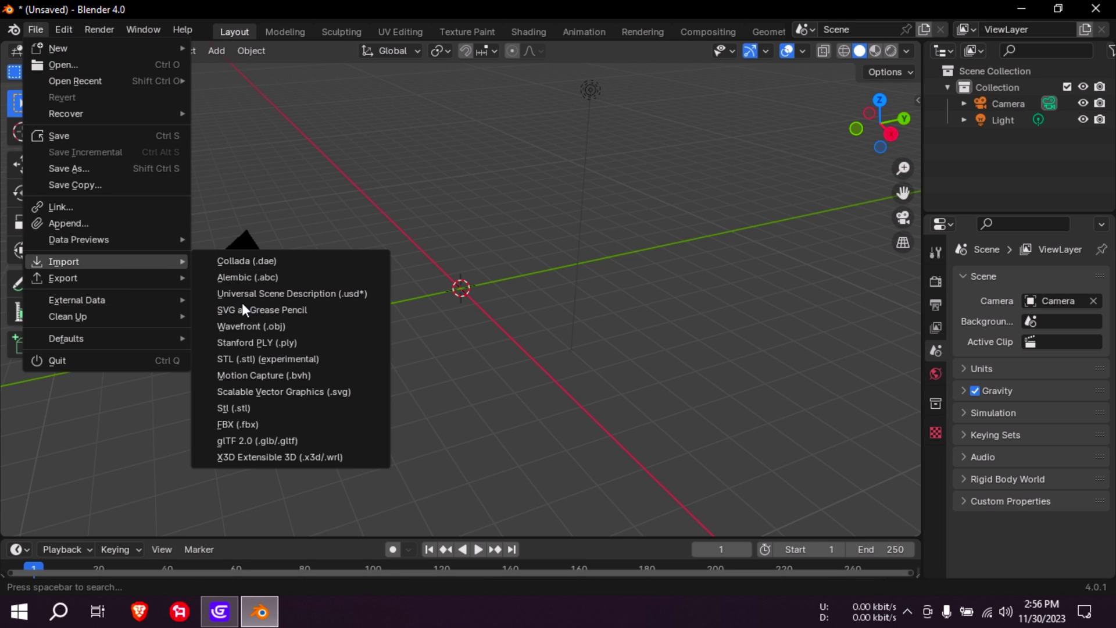
left_click(250, 423)
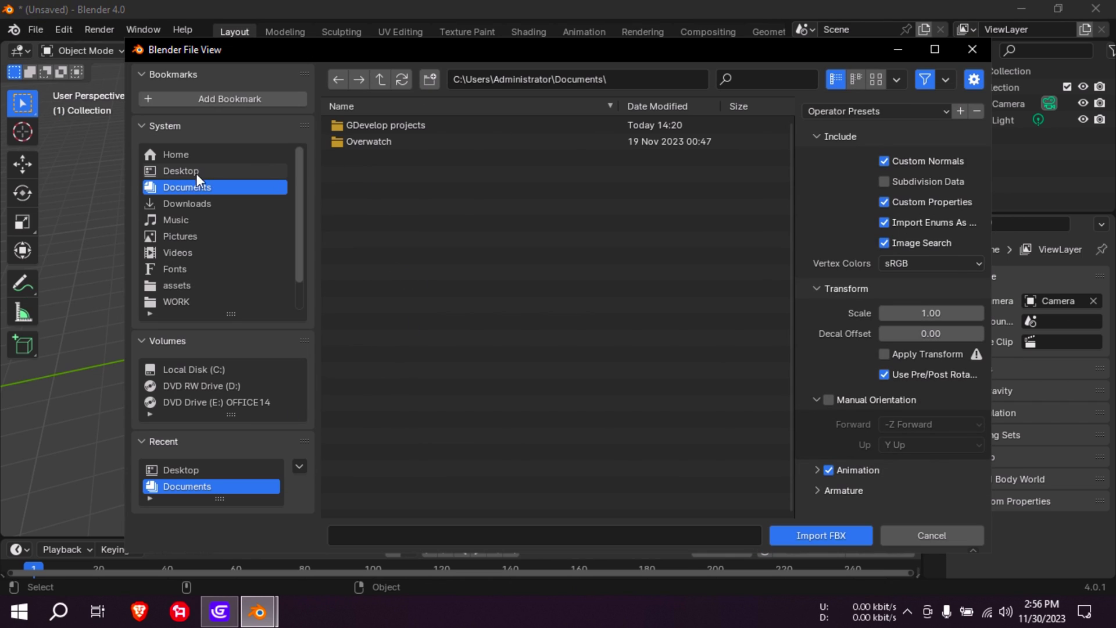
left_click(181, 170)
left_click(400, 158)
left_click(400, 158)
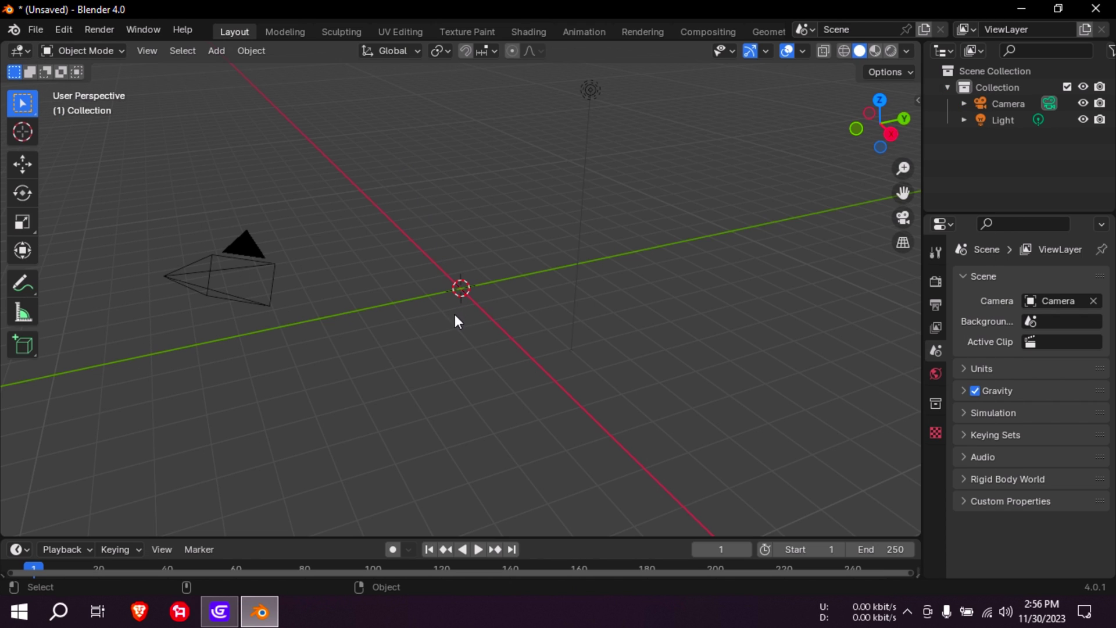
middle_click_drag(636, 145, 635, 258, "ctrl")
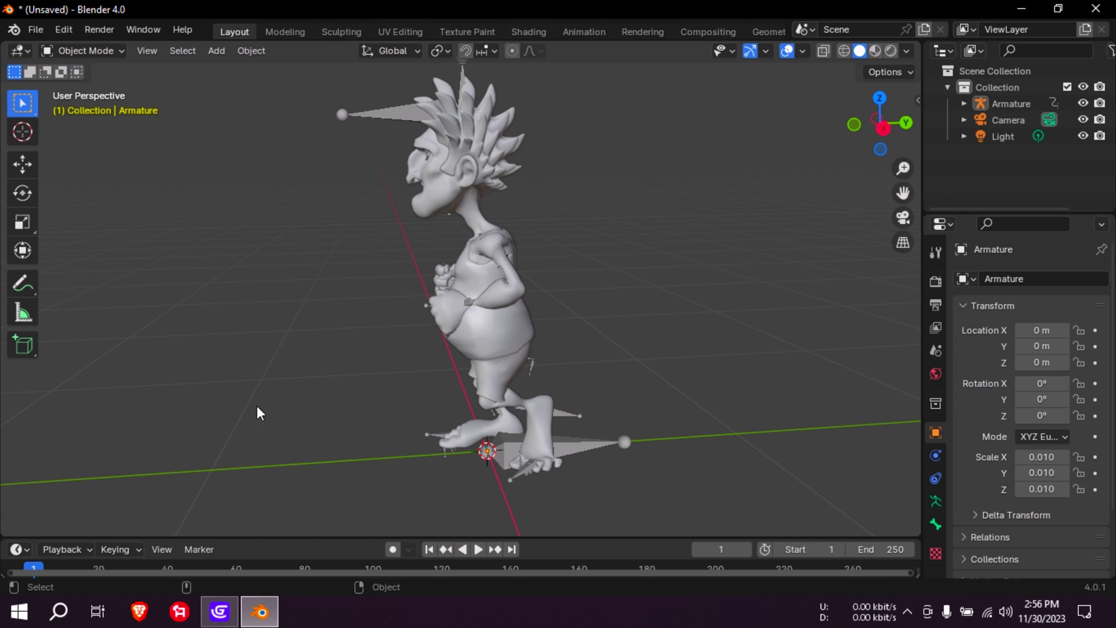
Step: Turn the timeline into a Dope Sheet in Action Editor mode and enlarge it
left_click(20, 550)
left_click(19, 550)
left_click(228, 399)
left_click(24, 550)
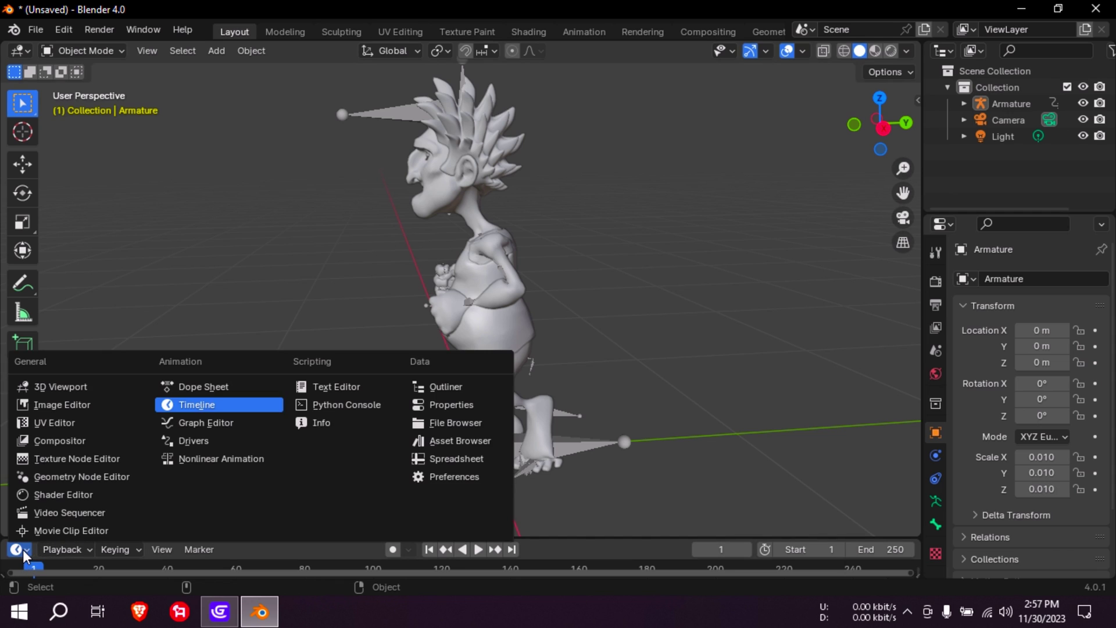
left_click(197, 395)
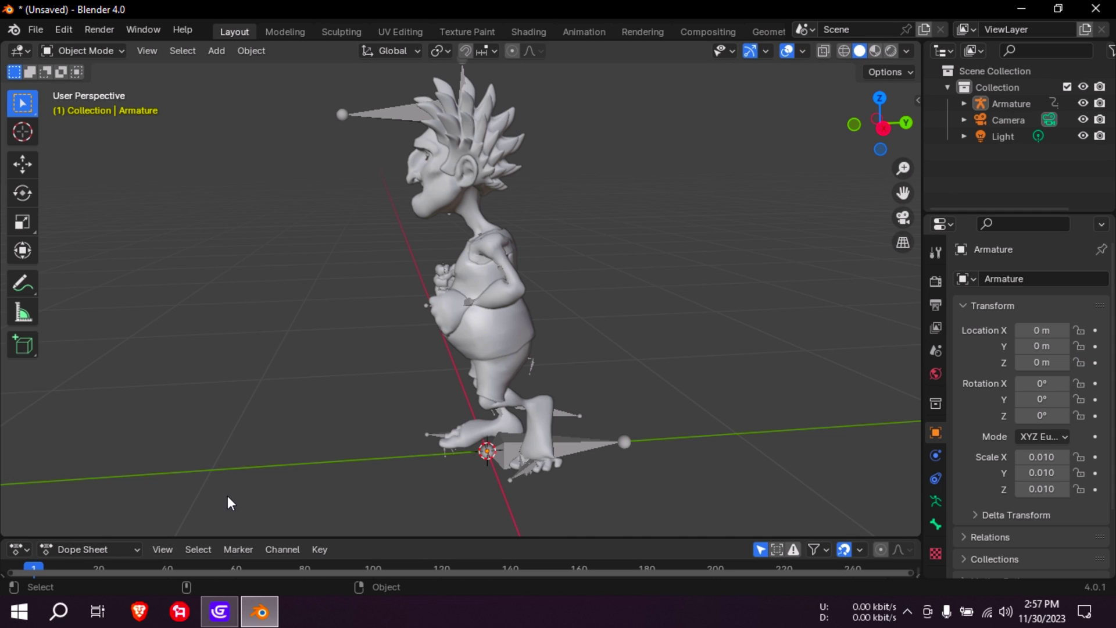
left_click(122, 549)
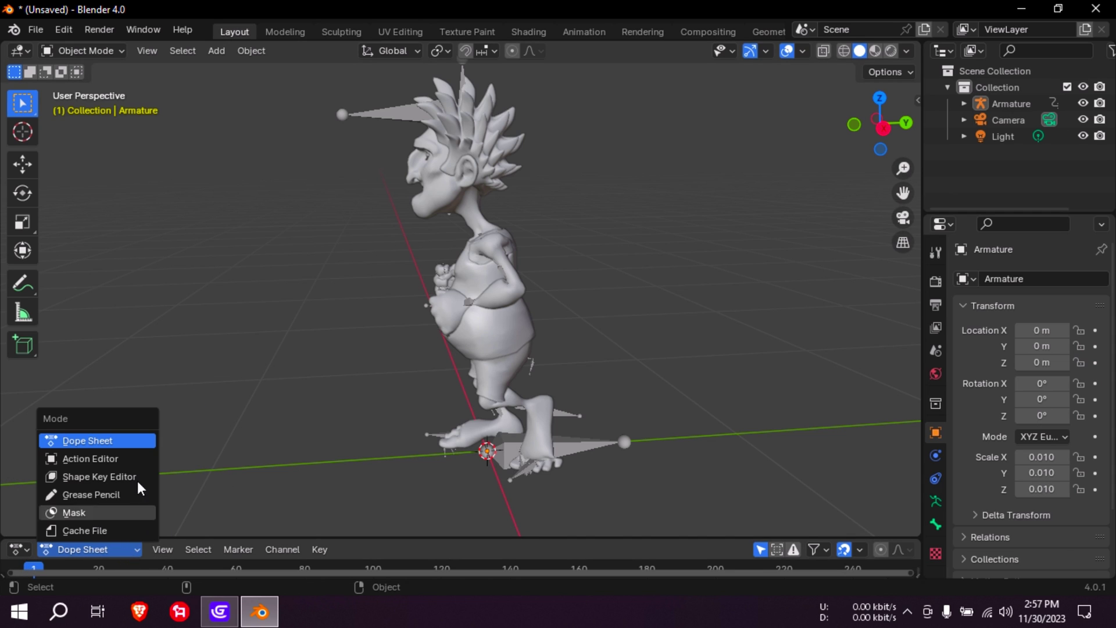
left_click(102, 459)
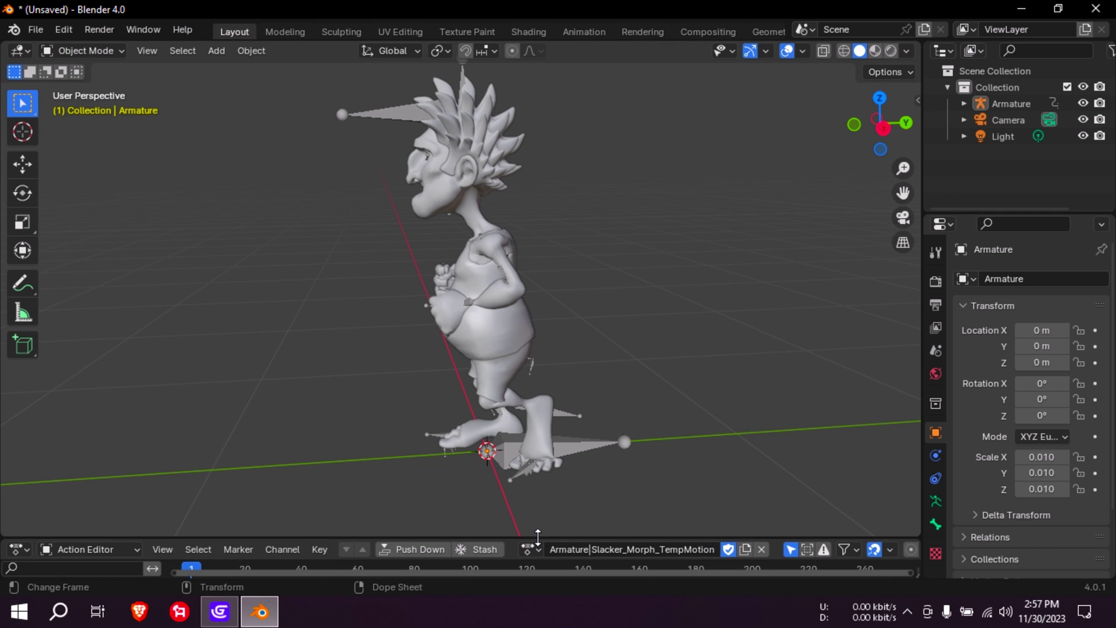
left_click_drag(538, 535, 540, 420)
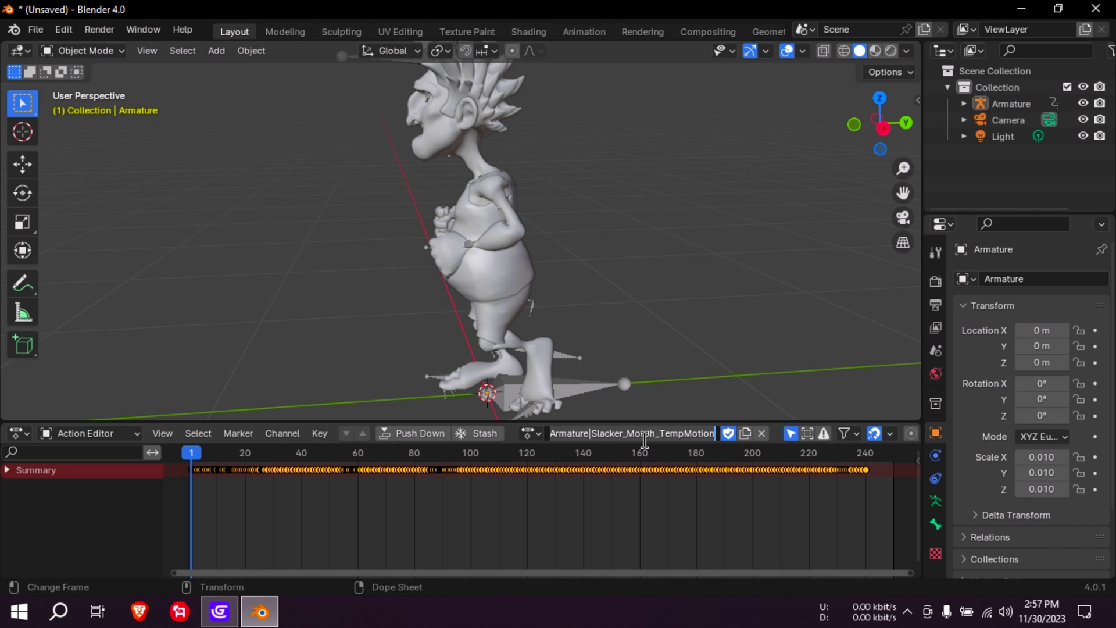
Step: Rename the action to Running and create a copy of it
type("Ru")
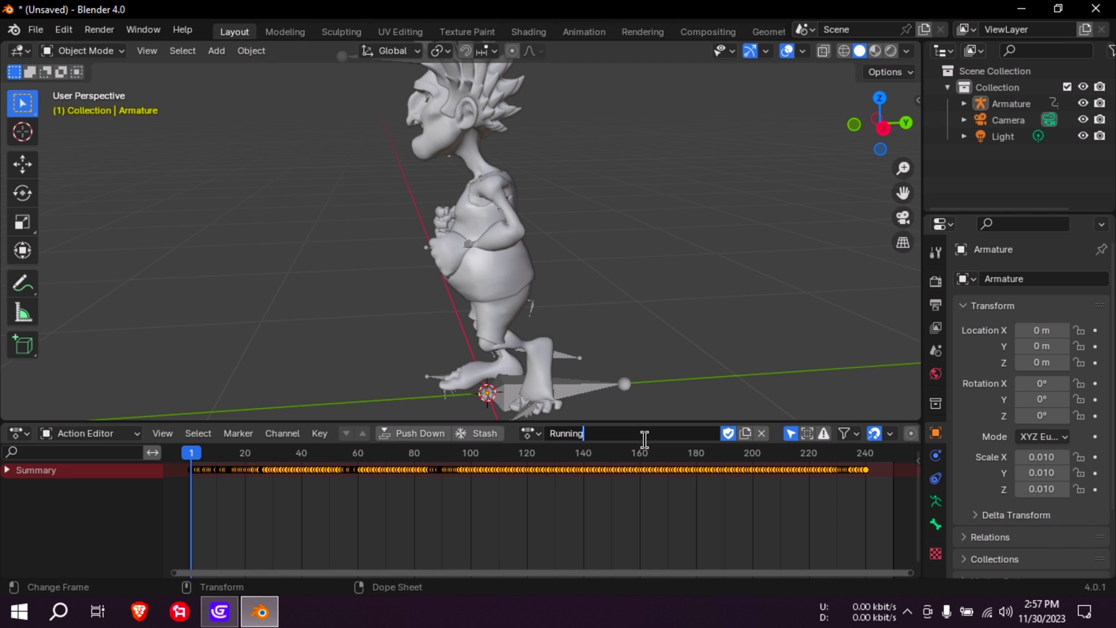
type("nning")
key("Return")
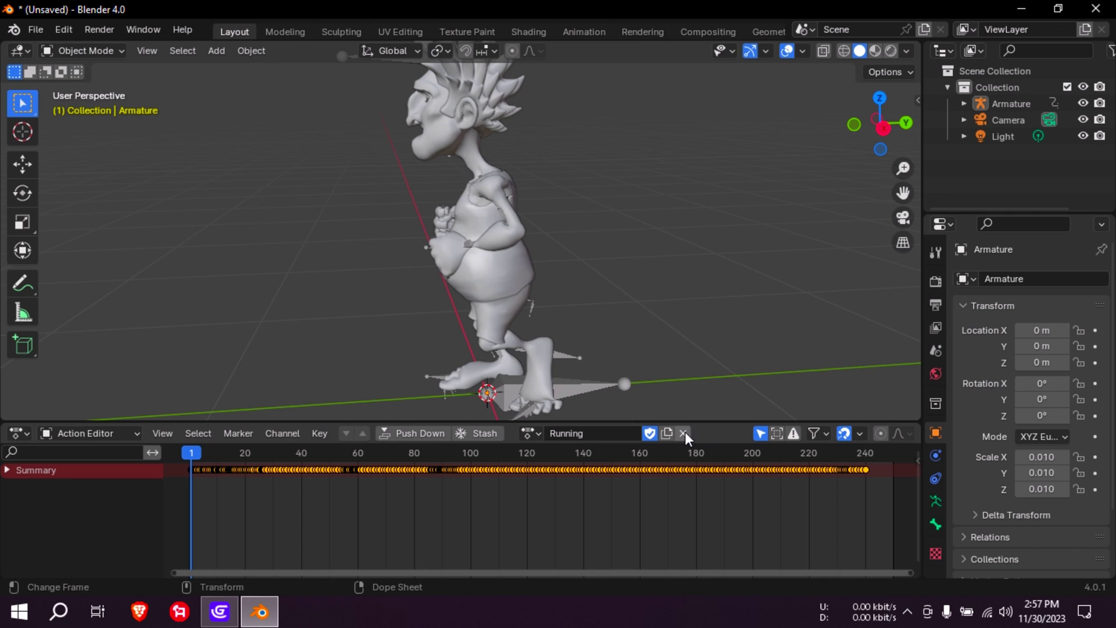
left_click(667, 433)
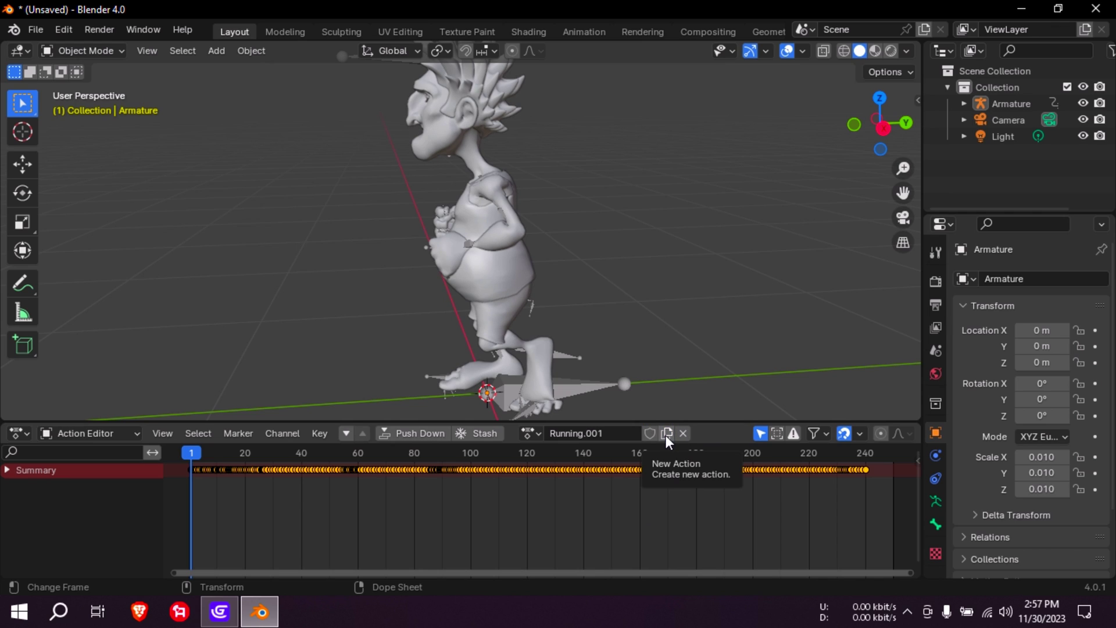
Step: Make another action copy and rename Running.001 to IDLE
left_click(667, 434)
left_click(540, 433)
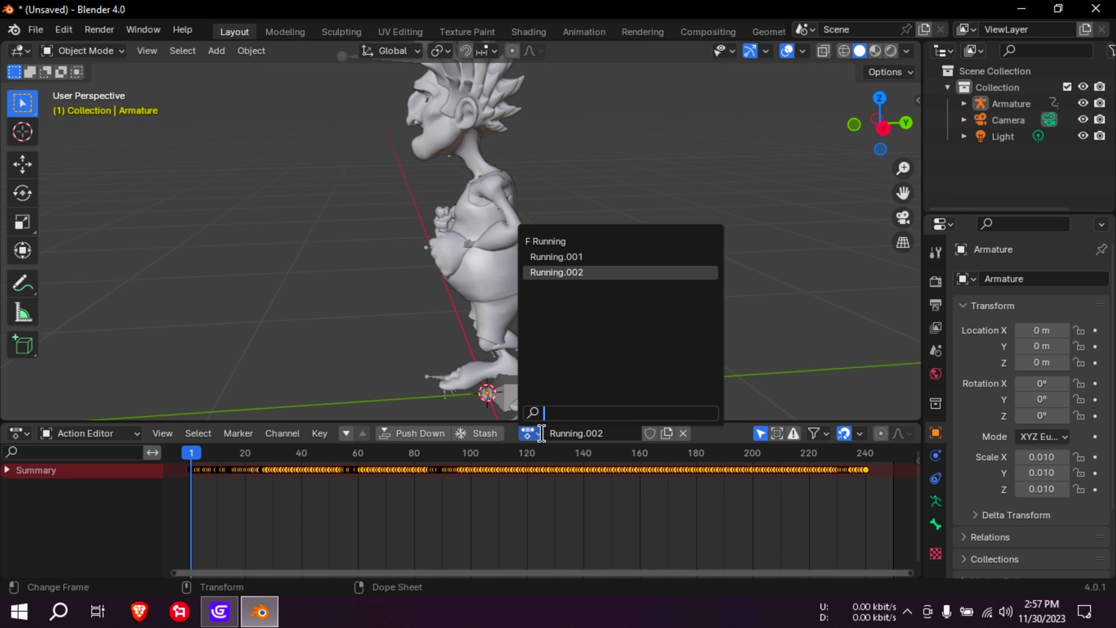
left_click(562, 257)
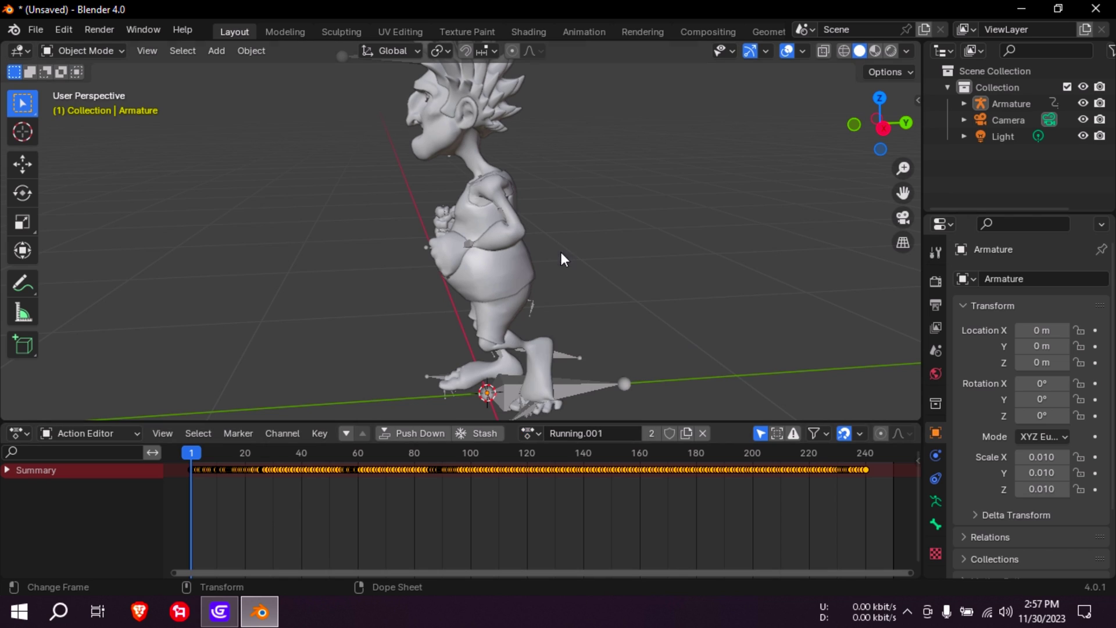
double_click(598, 436)
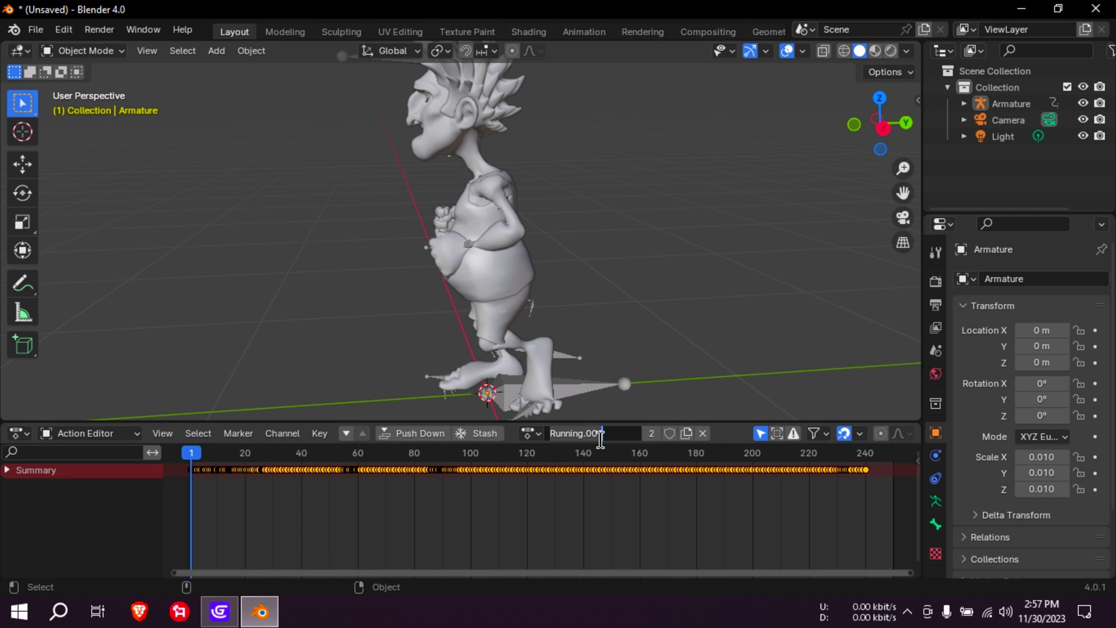
key("ctrl+a")
type("IDL")
key("Return")
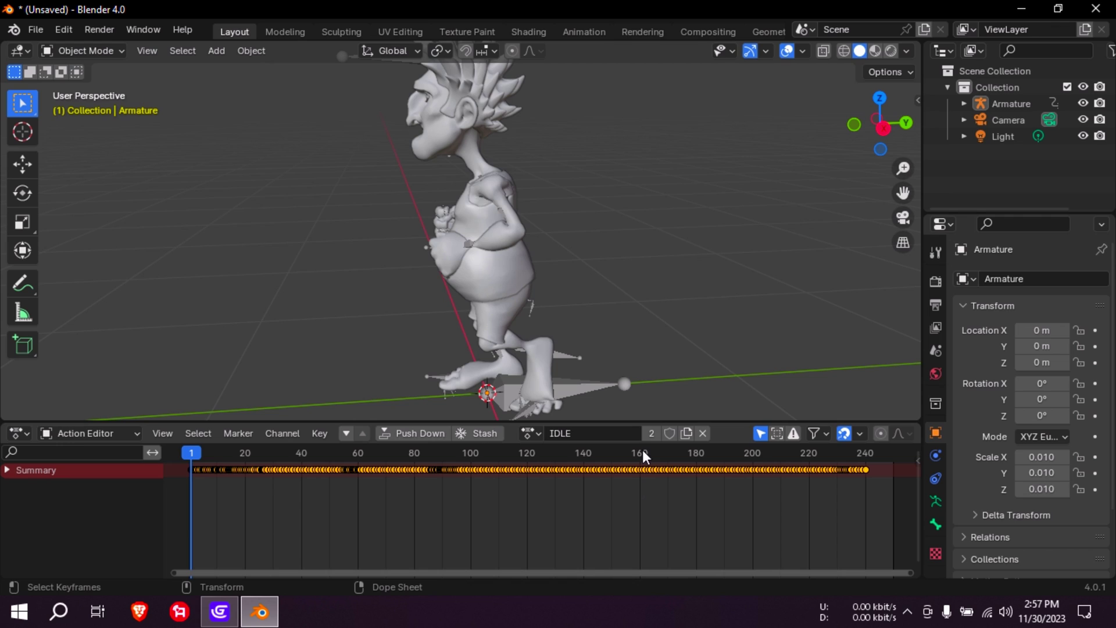
Step: Rename the Running.002 action to BLOCK
left_click(536, 433)
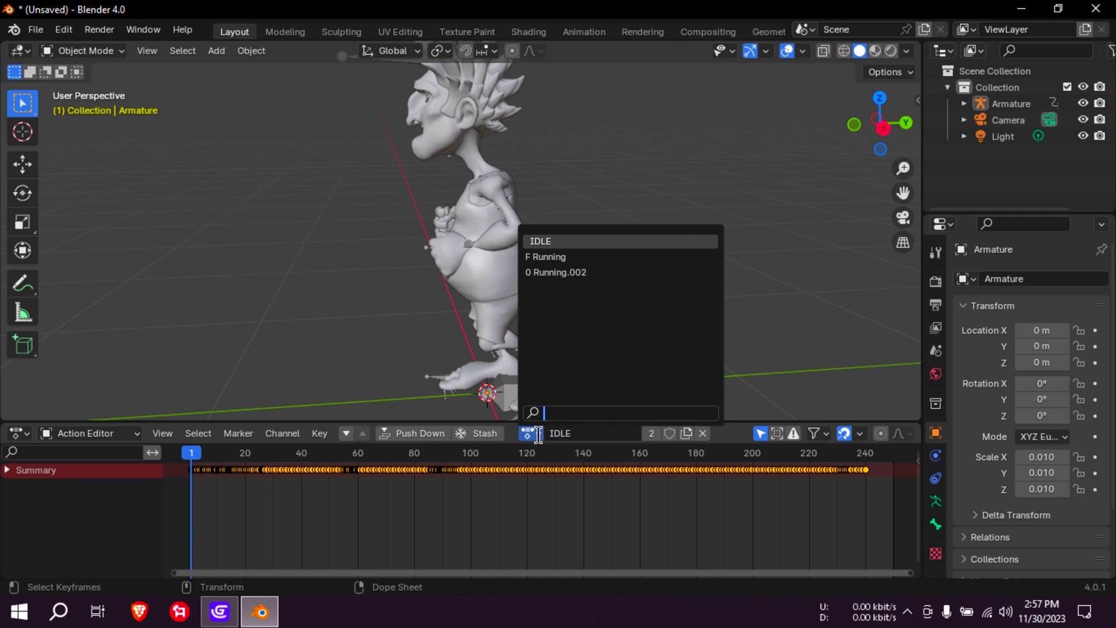
left_click(567, 273)
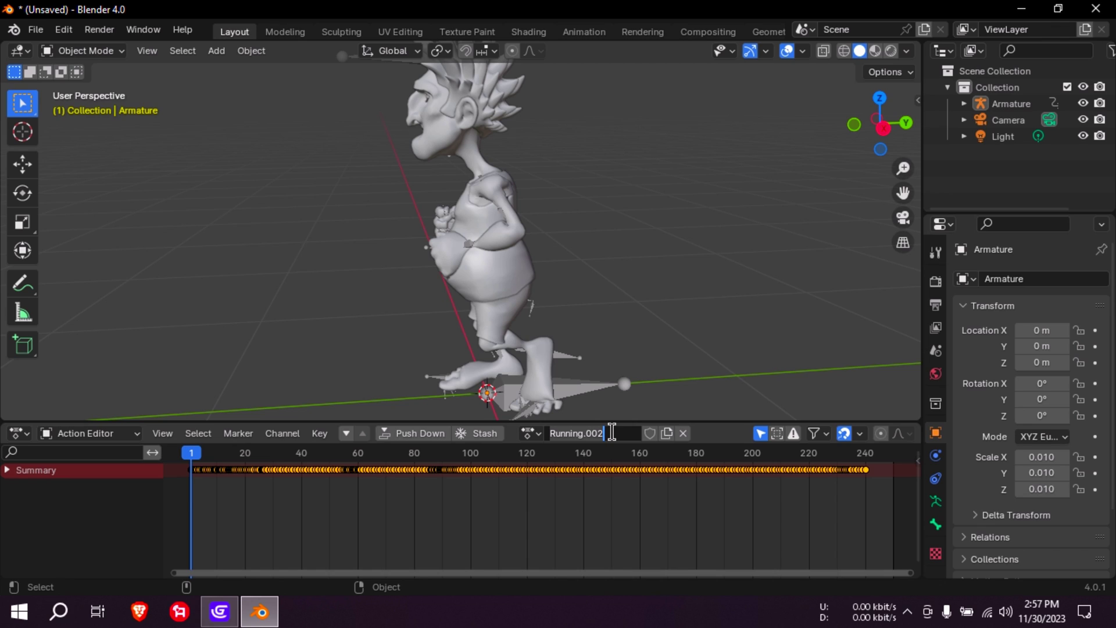
key("ctrl+a")
type("BL")
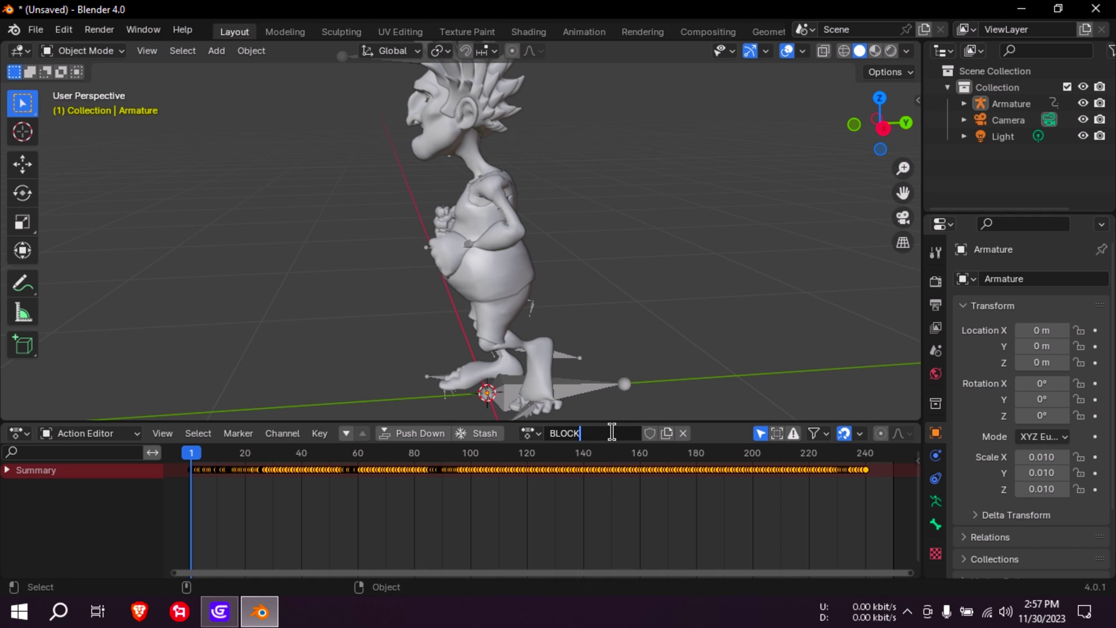
type("OCK")
key("Return")
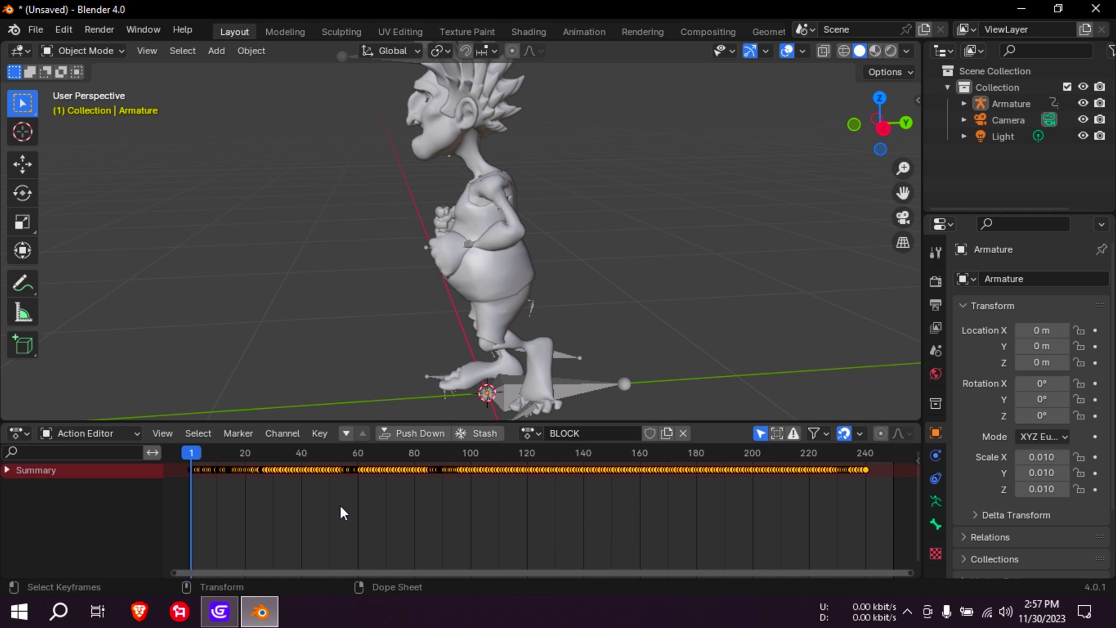
Step: Switch back to the Running action and delete its keyframes around frame 27
left_click(531, 435)
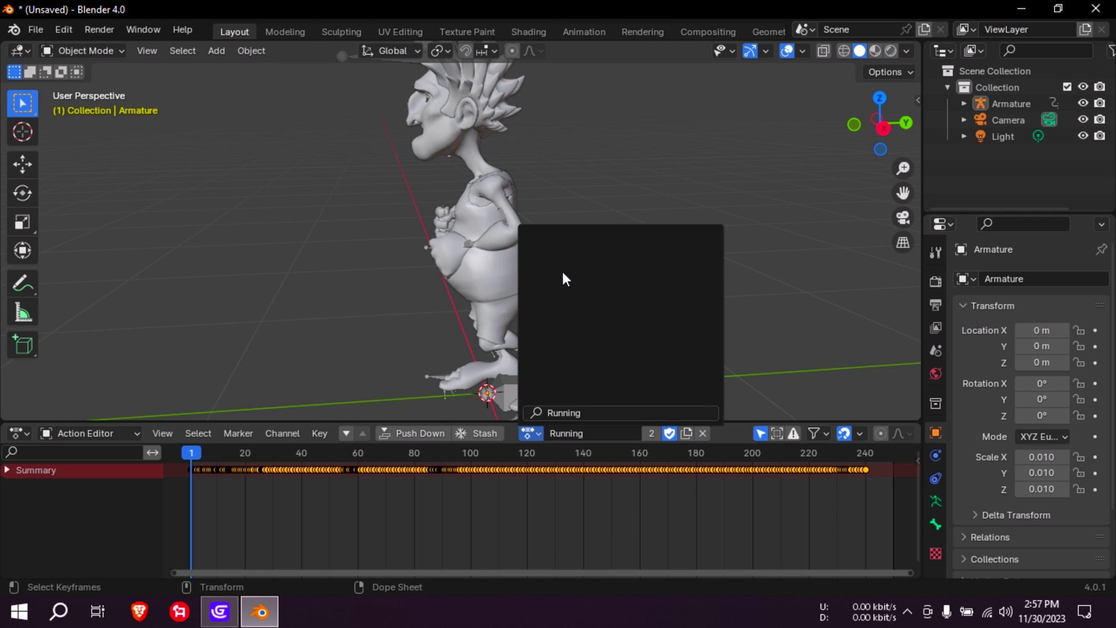
left_click(561, 271)
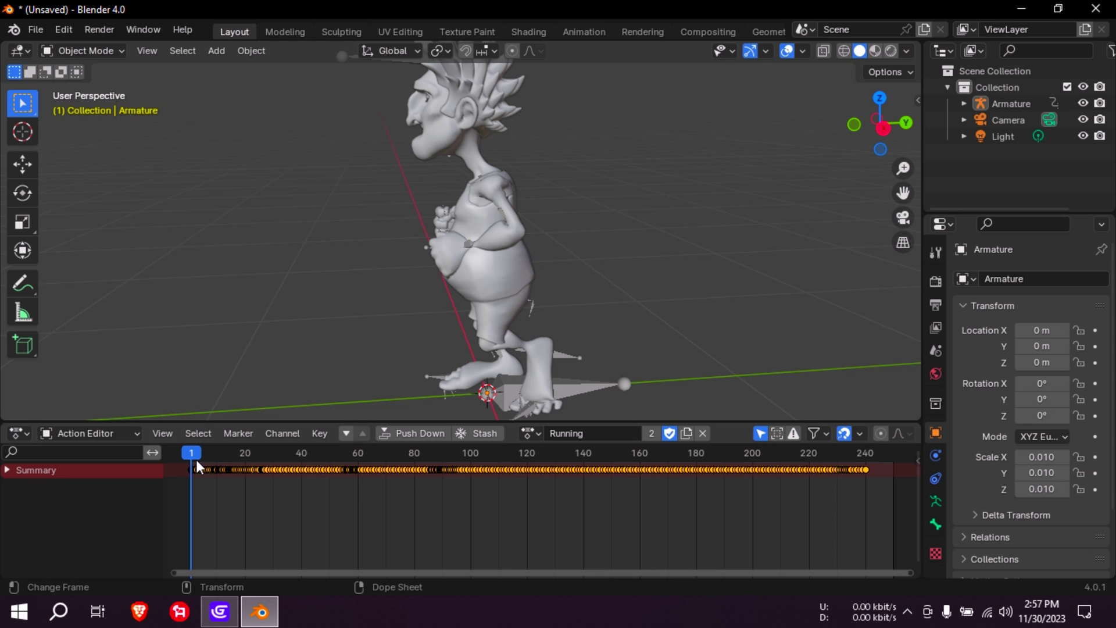
left_click_drag(197, 461, 265, 463)
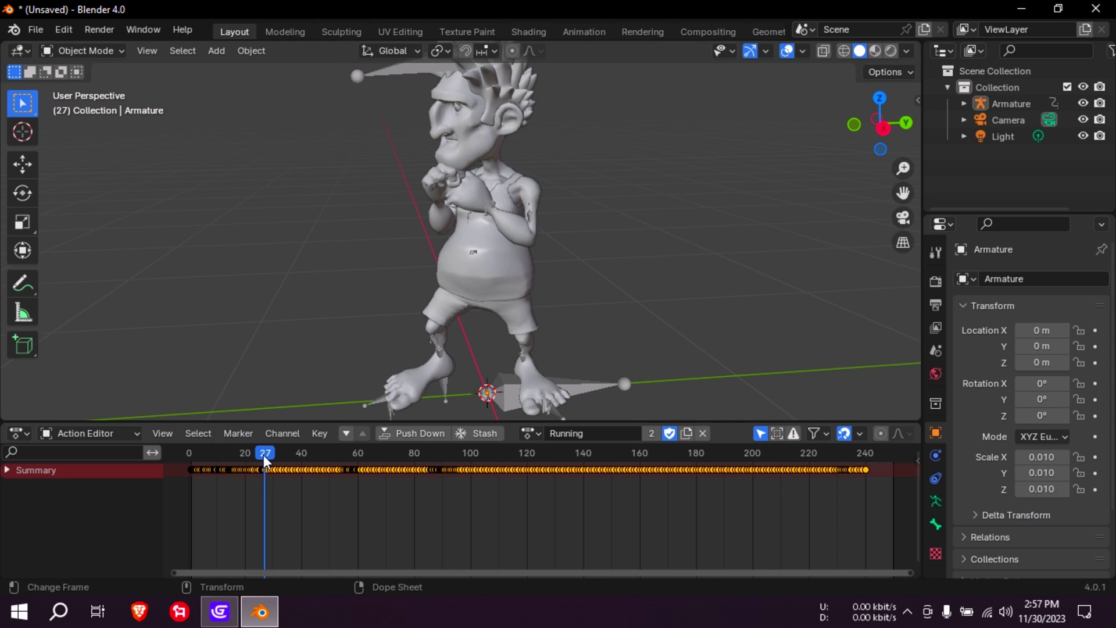
scroll(254, 505, "up", 4)
scroll(386, 489, "up", 6)
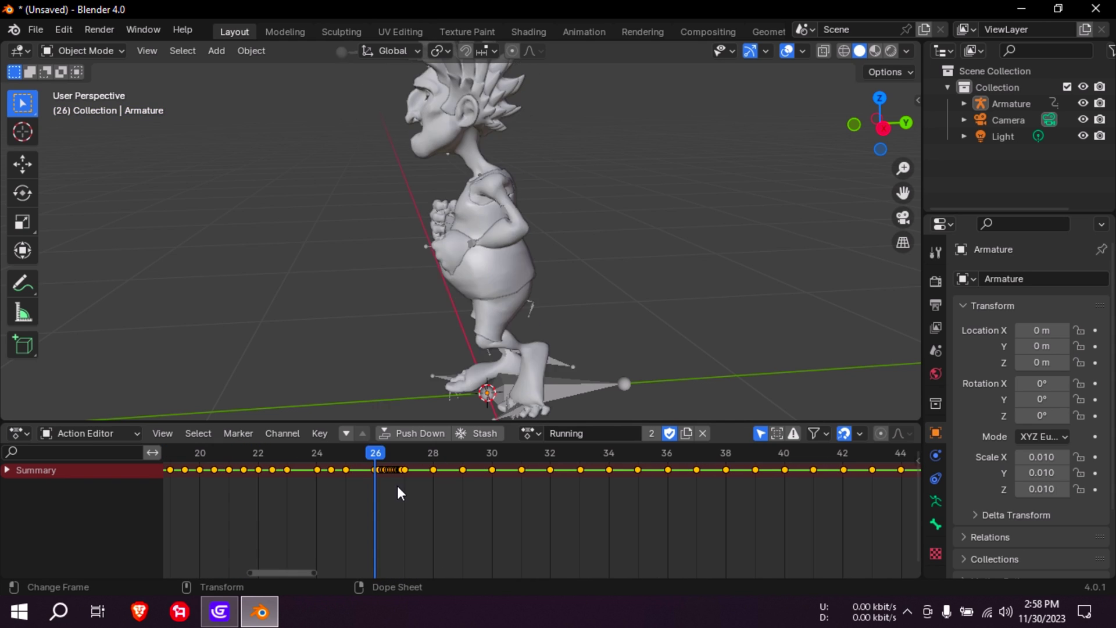
mouse_move(370, 468)
left_mouse_down()
mouse_move(403, 499)
mouse_move(365, 465)
left_mouse_up()
key("b")
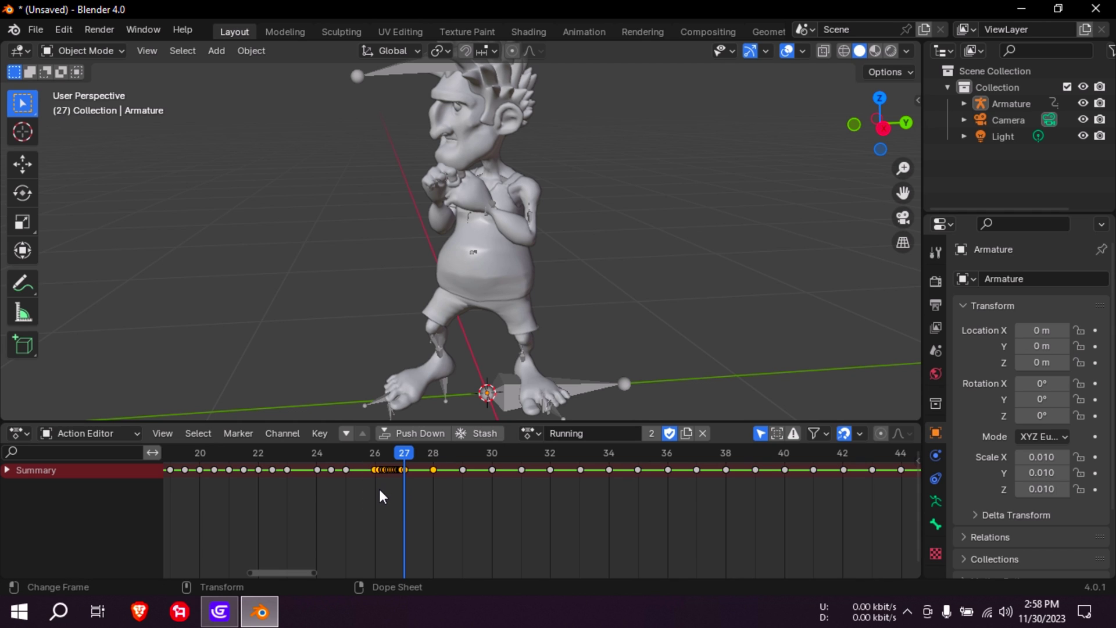
key("Delete")
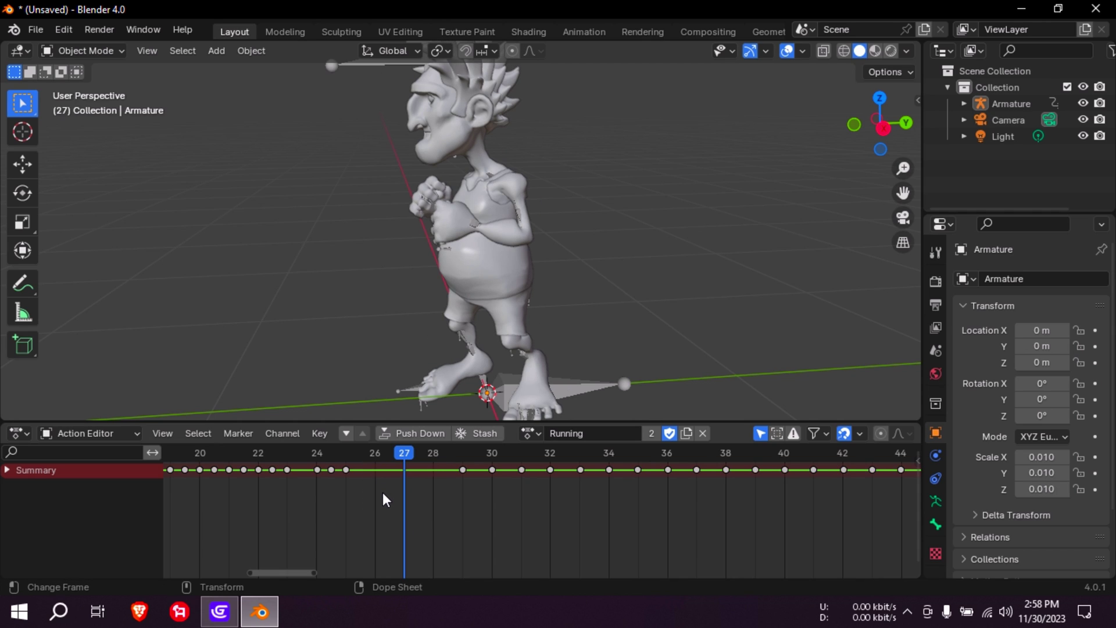
Step: Delete all remaining Running keyframes after frame 28 and play the trimmed animation
scroll(387, 500, "down", 8)
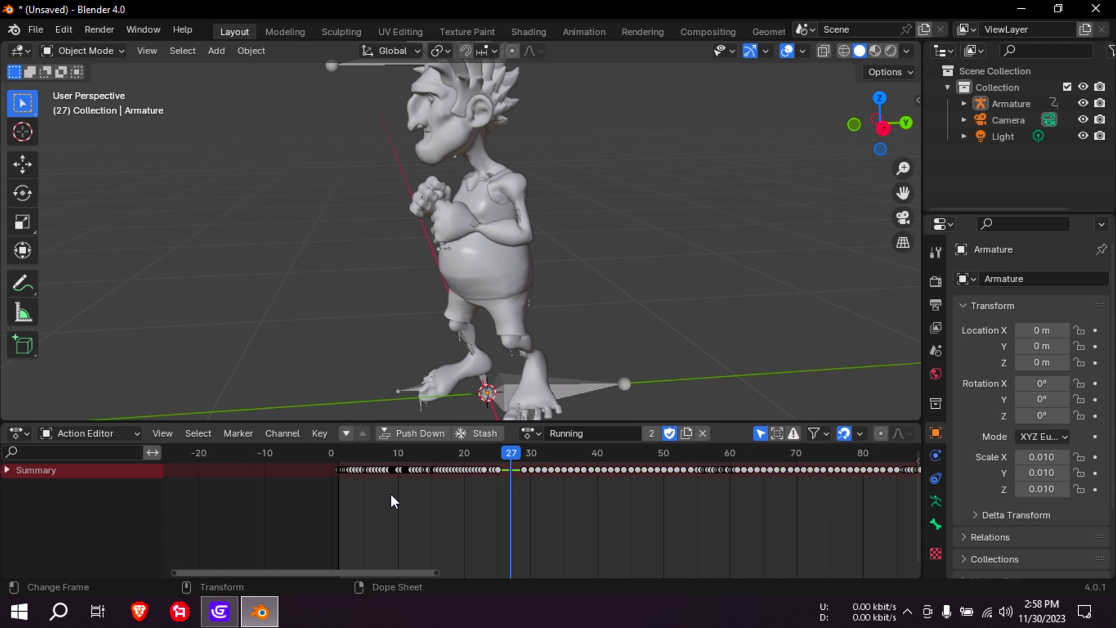
scroll(393, 501, "down", 3)
left_click_drag(480, 573, 642, 592)
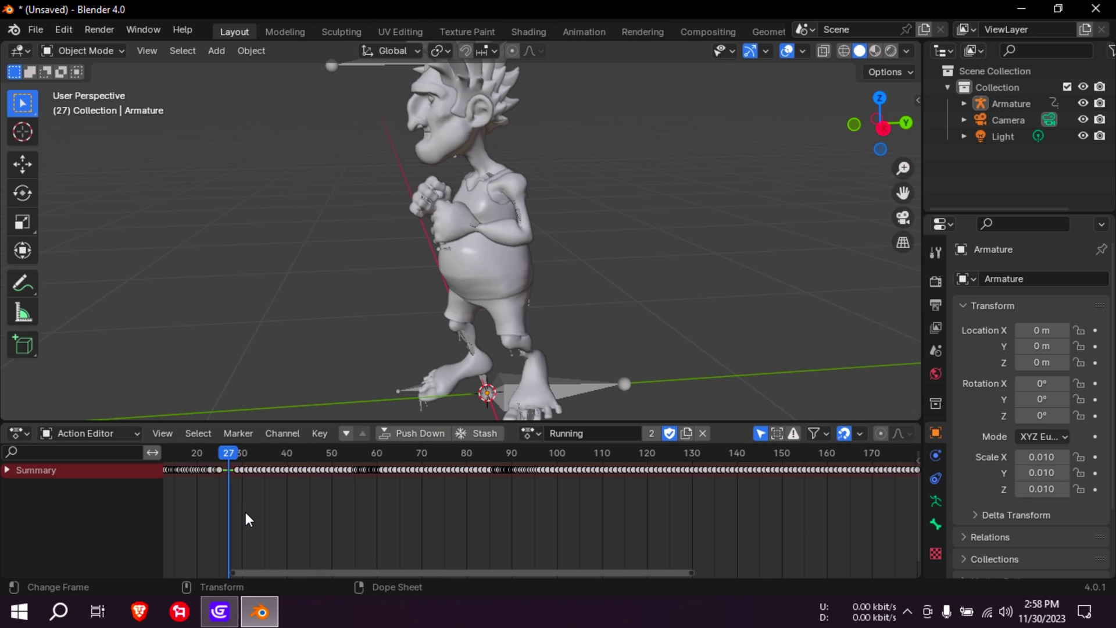
left_click_drag(582, 539, 231, 462)
key("Delete")
left_click_drag(780, 522, 553, 468)
key("Delete")
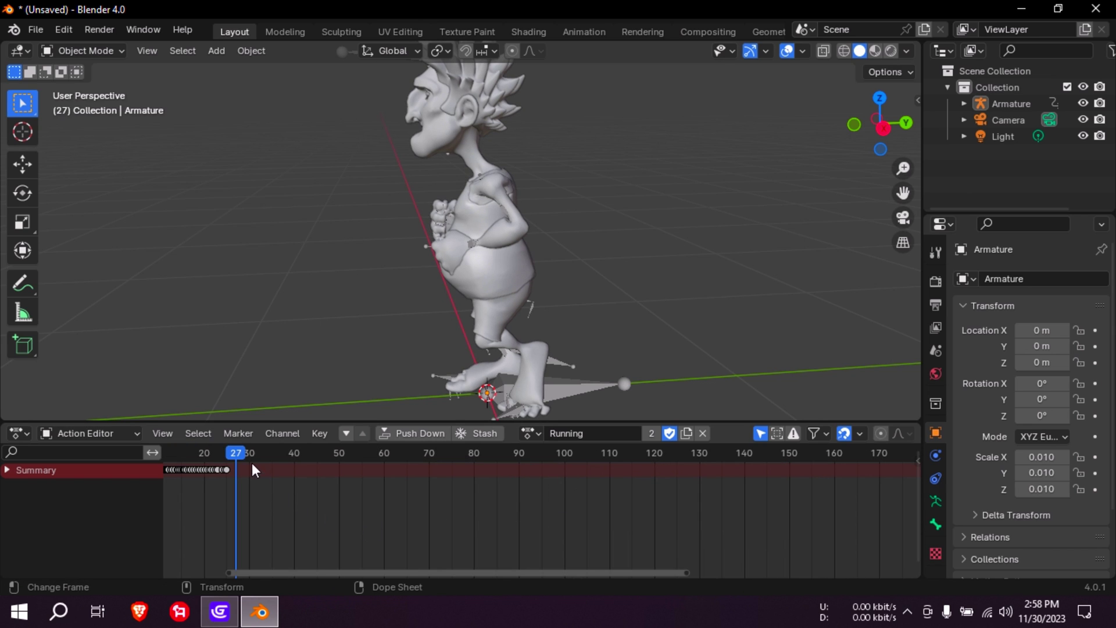
key("space")
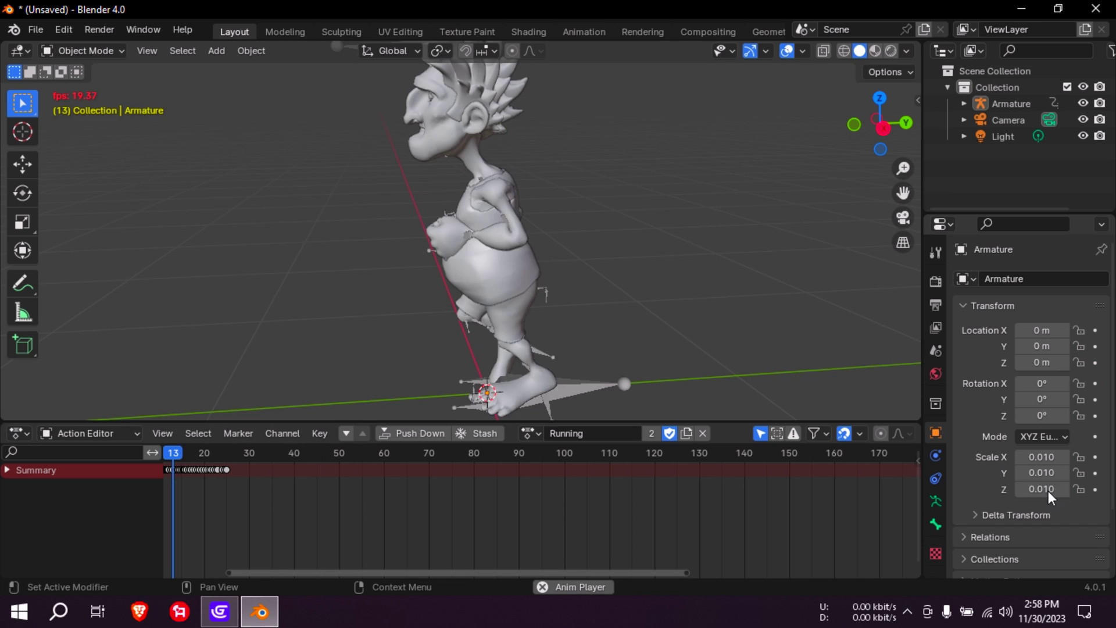
key("space")
Step: Switch to the IDLE action and delete its keyframes from frames 12–27 and after 54
left_click(532, 433)
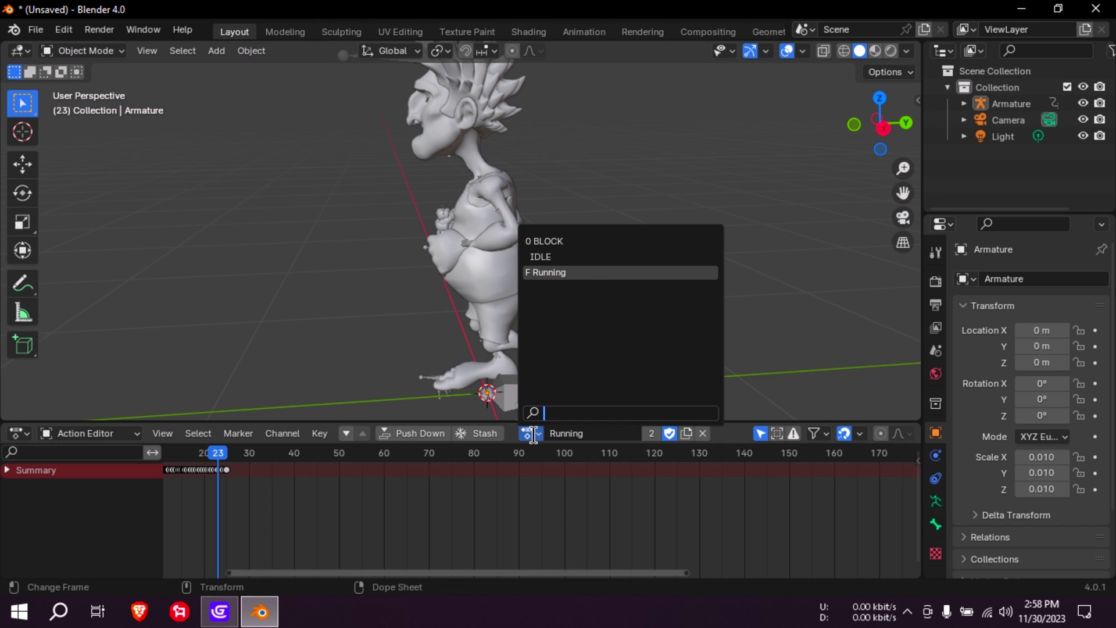
left_click(550, 256)
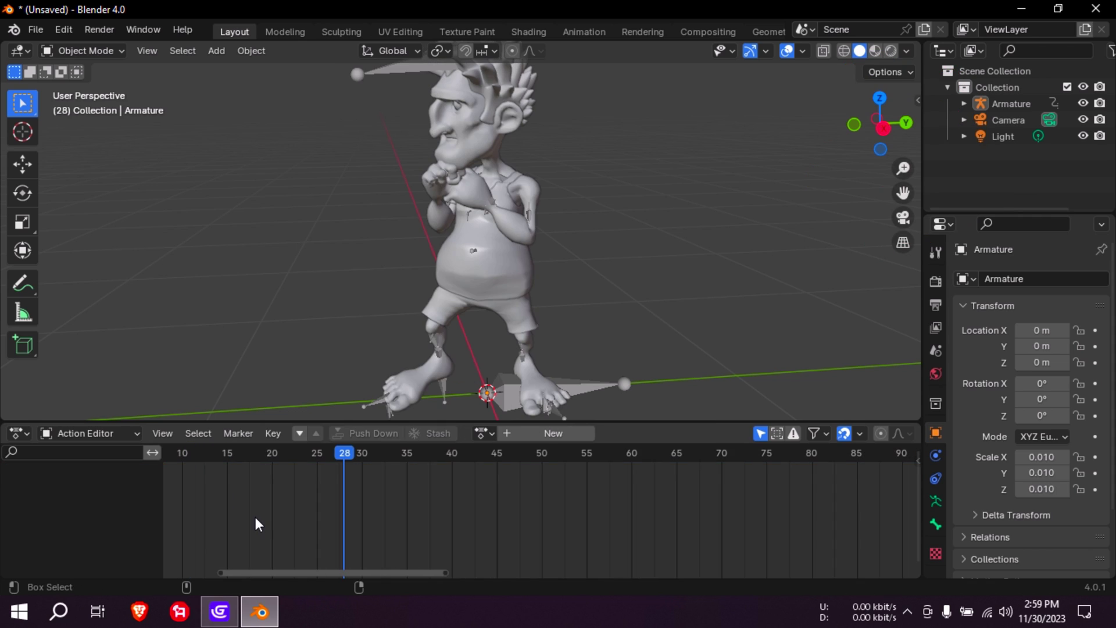
left_click(308, 545)
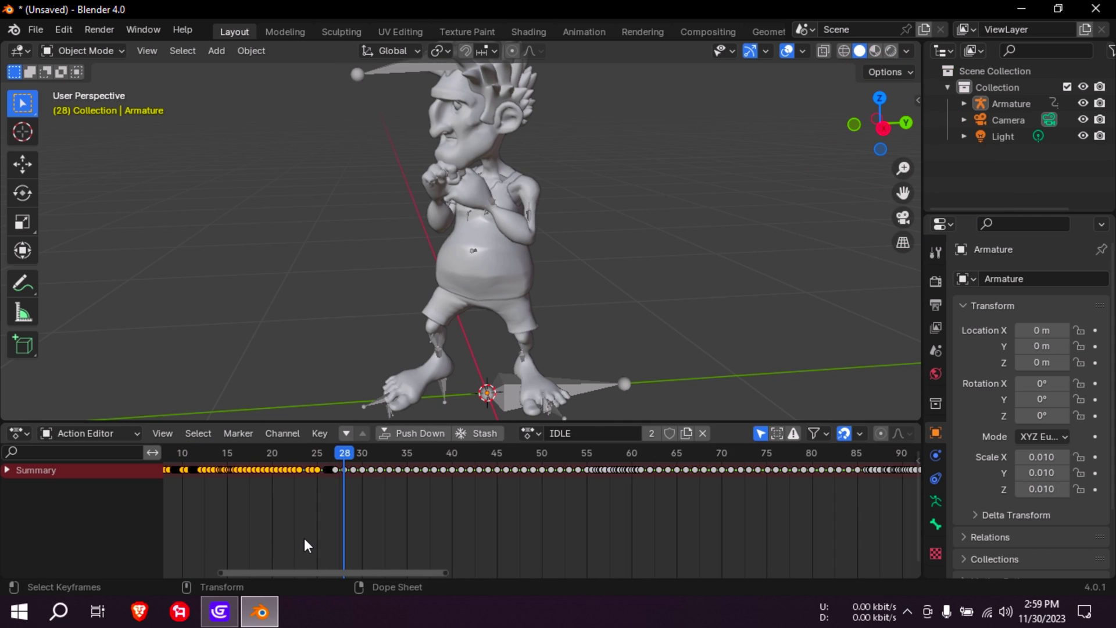
left_click_drag(335, 486, 193, 463)
key("Delete")
left_click_drag(285, 571, 329, 572)
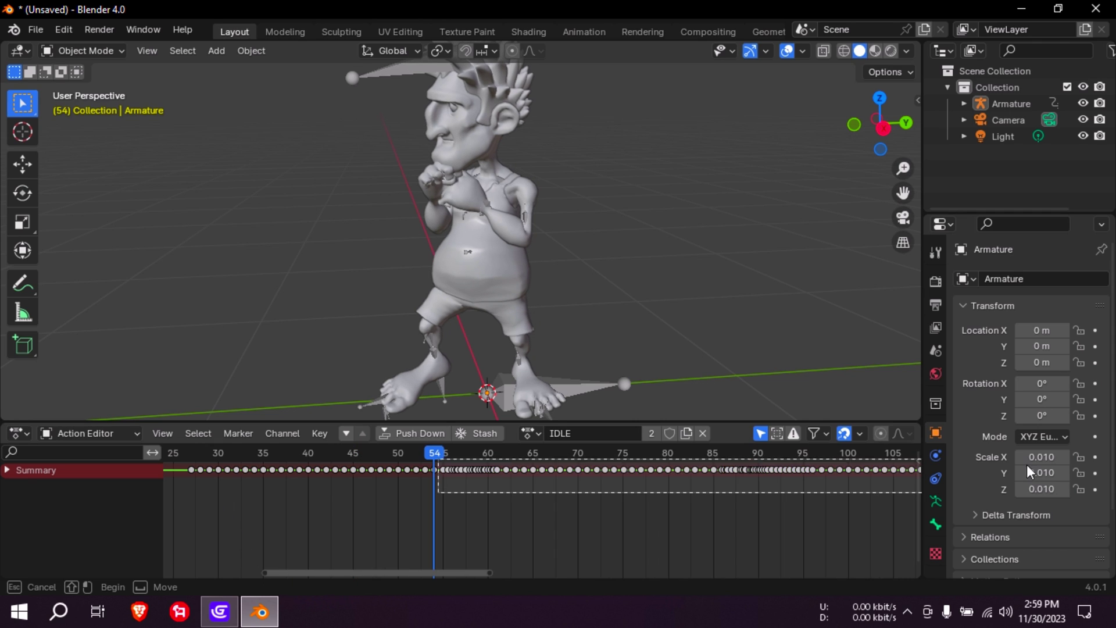
left_click(886, 468, "ctrl")
key("Delete")
Step: Clear the leftover IDLE keyframes after frame 54
scroll(585, 495, "down", 4)
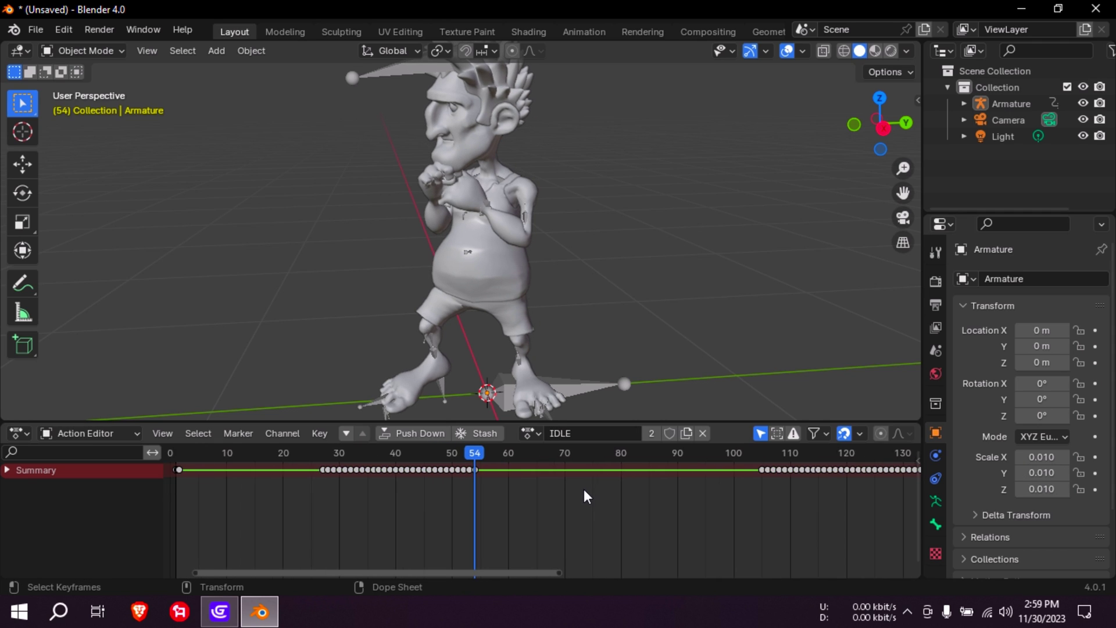
left_click_drag(560, 581, 772, 577)
scroll(478, 518, "down", 3)
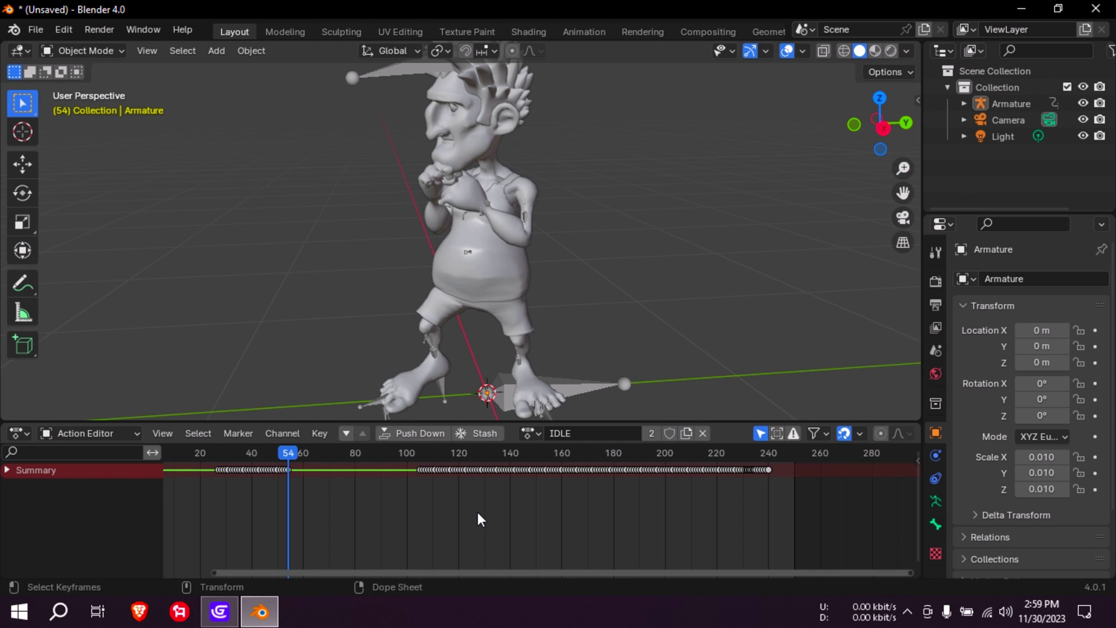
left_click_drag(409, 465, 799, 500)
key("Delete")
scroll(388, 524, "up", 3)
left_click_drag(482, 516, 289, 468)
right_click(285, 467)
scroll(304, 486, "up", 4)
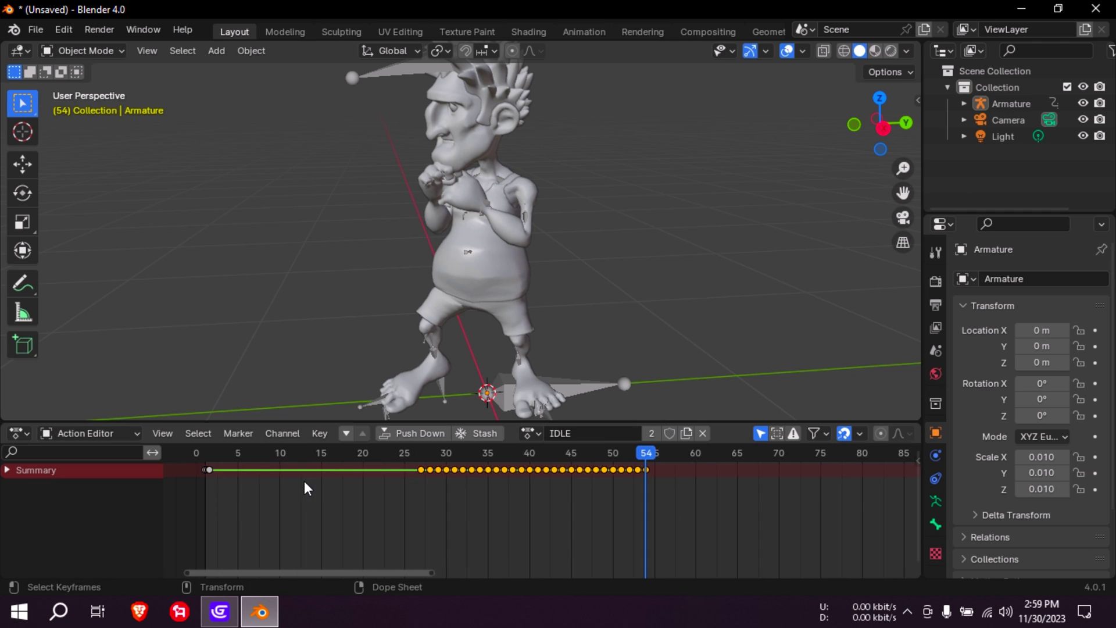
scroll(322, 549, "down", 1)
left_click_drag(333, 577, 188, 556)
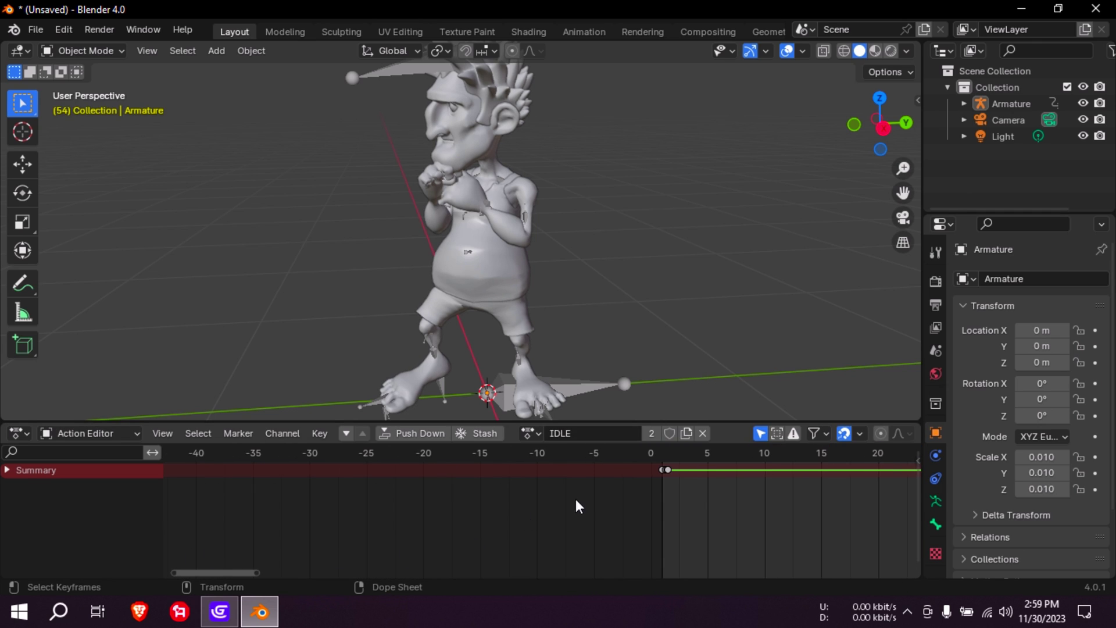
Step: Shift the IDLE keyframes 19 frames earlier, preview, then reassign the Running action
left_click(669, 471)
scroll(666, 475, "down", 3)
left_click_drag(662, 470, 505, 493)
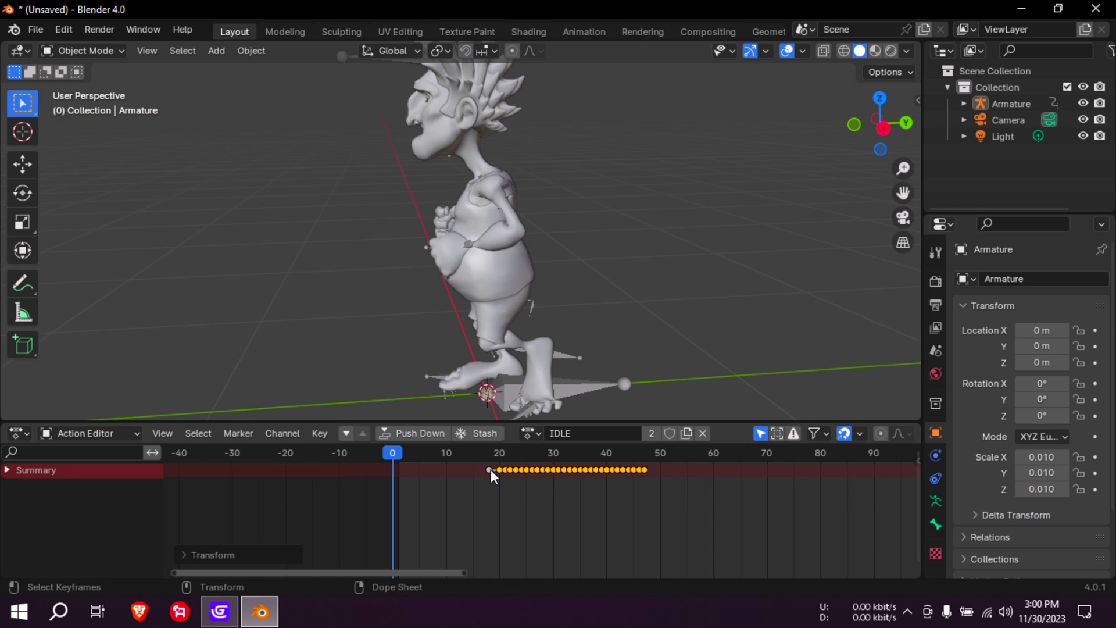
left_click(489, 471)
key("Delete")
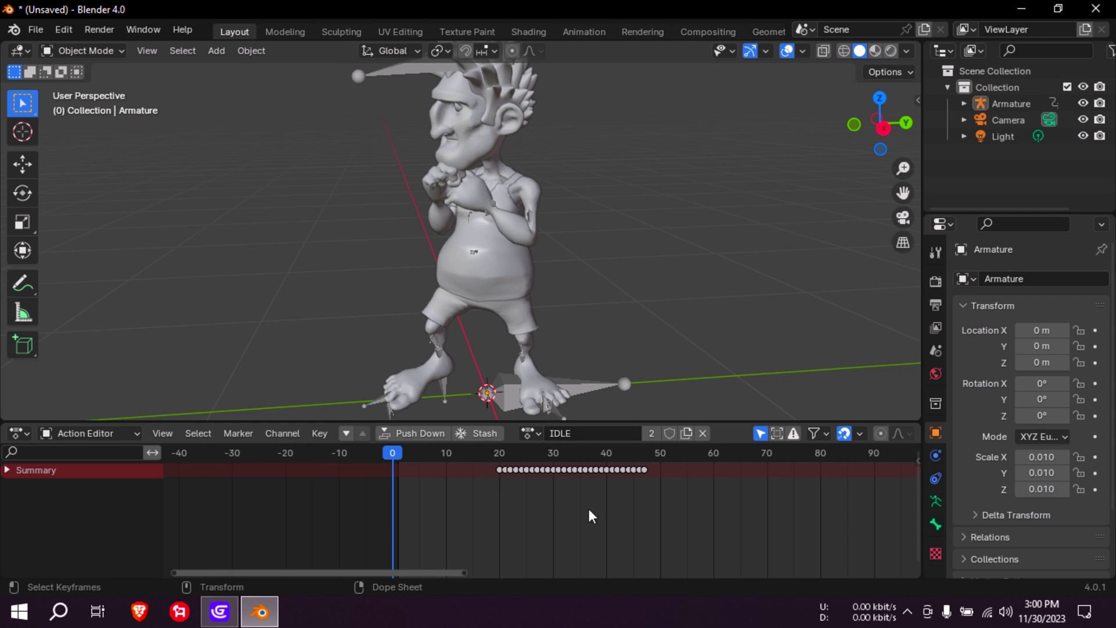
left_click_drag(655, 497, 422, 472)
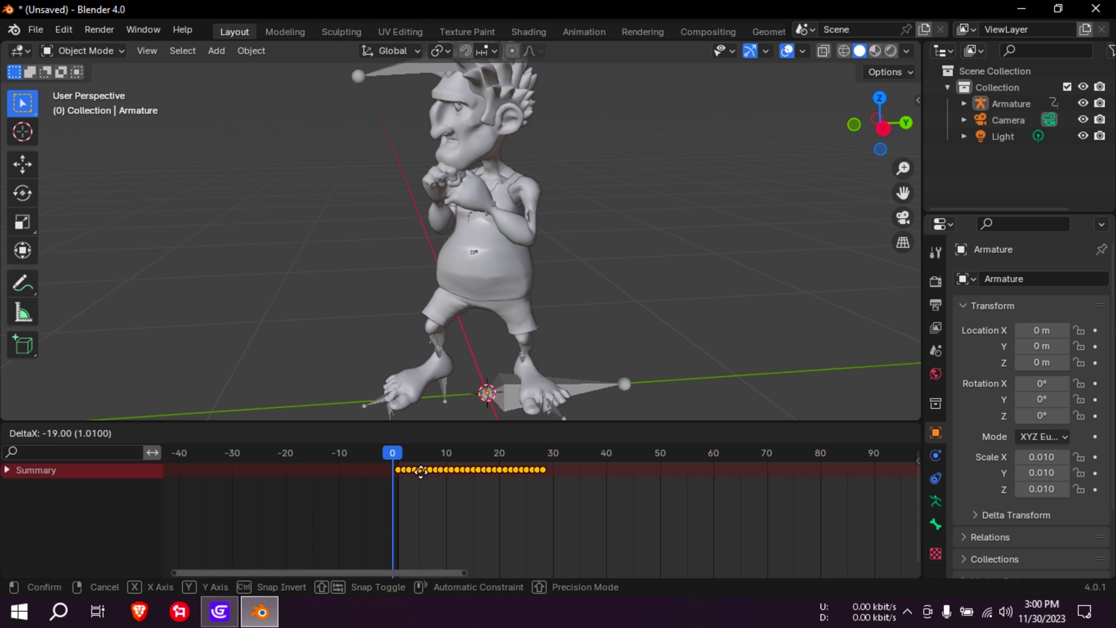
left_click(424, 479)
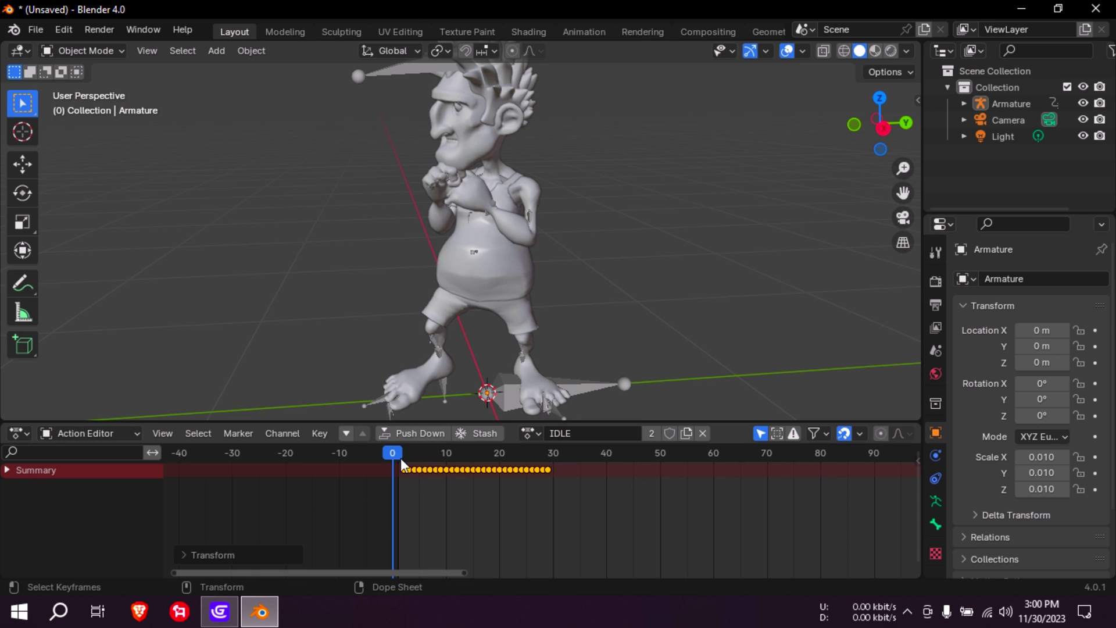
key("space")
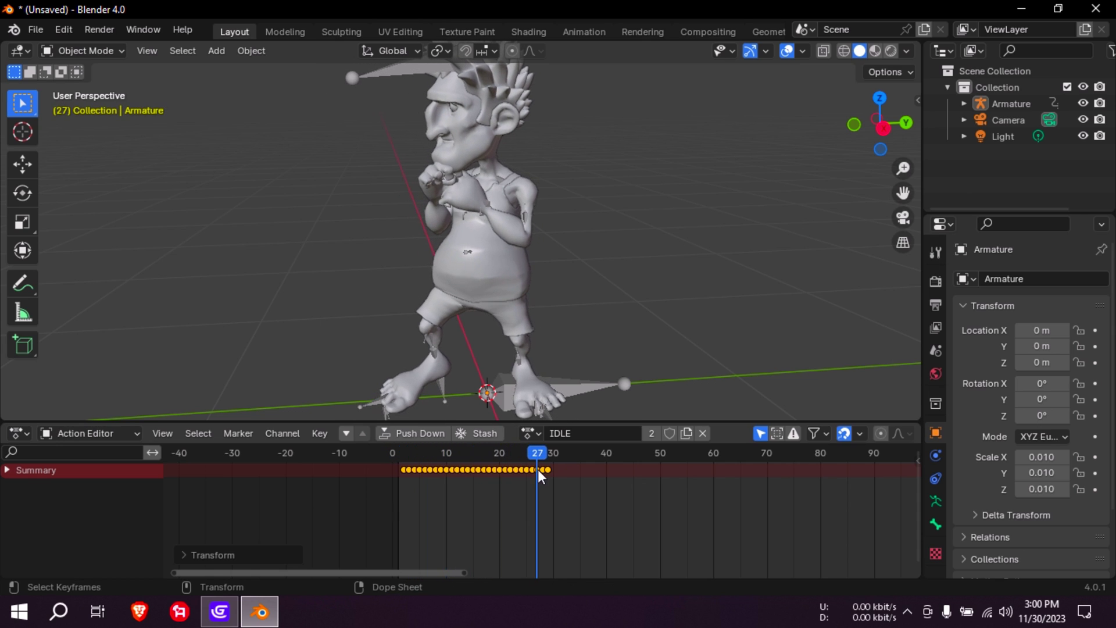
left_click(530, 433)
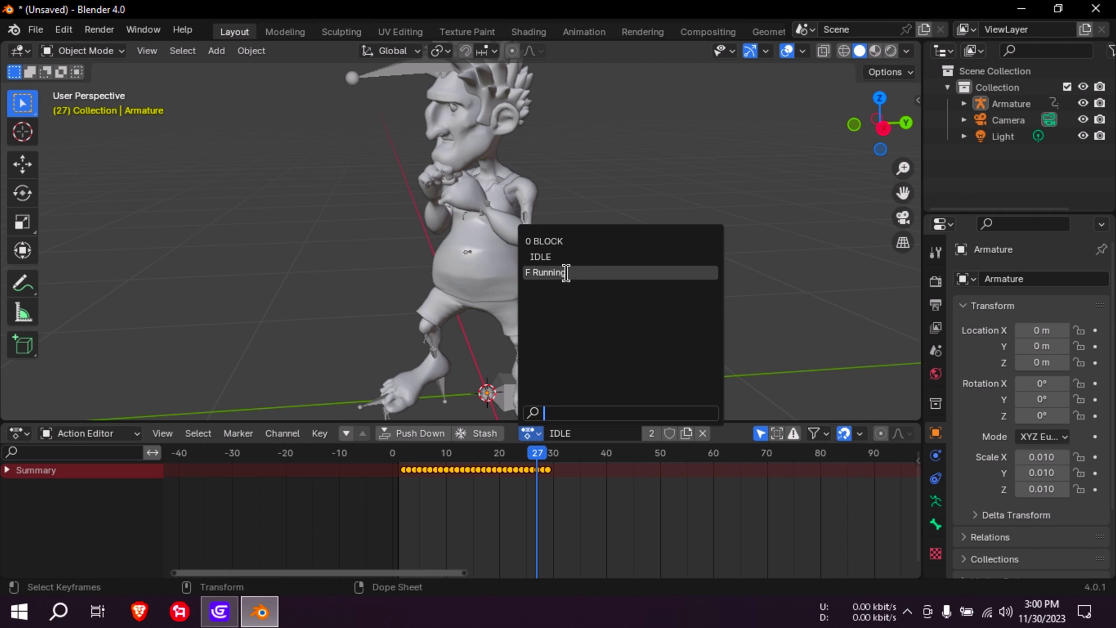
left_click(566, 271)
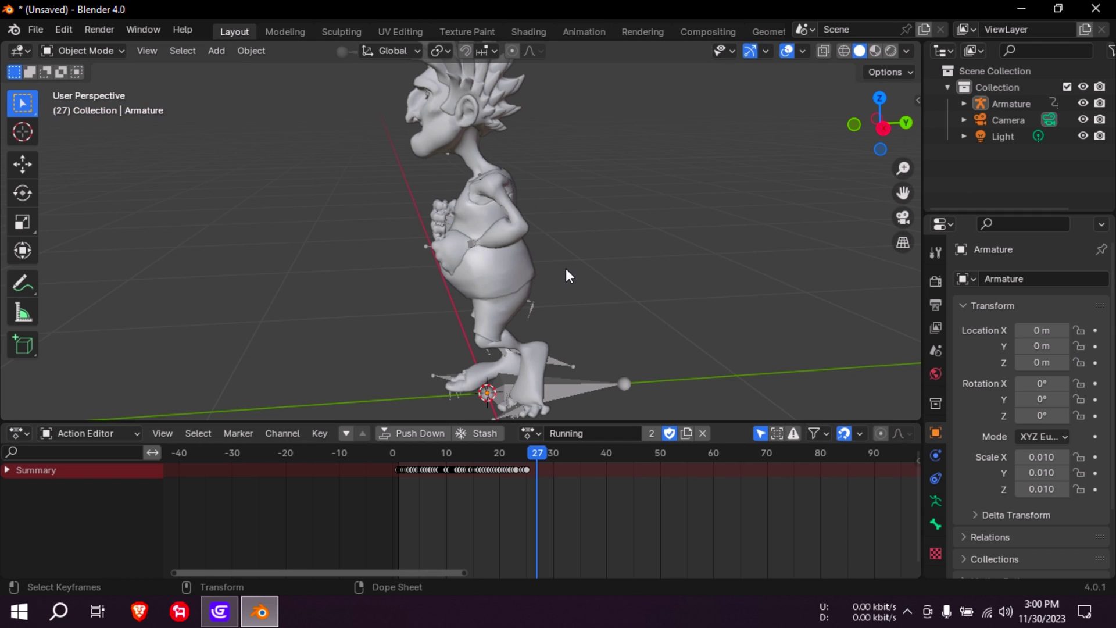
Step: Assign the BLOCK action, move all its keyframes 3 frames earlier, and return to frame 0
left_click(530, 433)
left_click(557, 242)
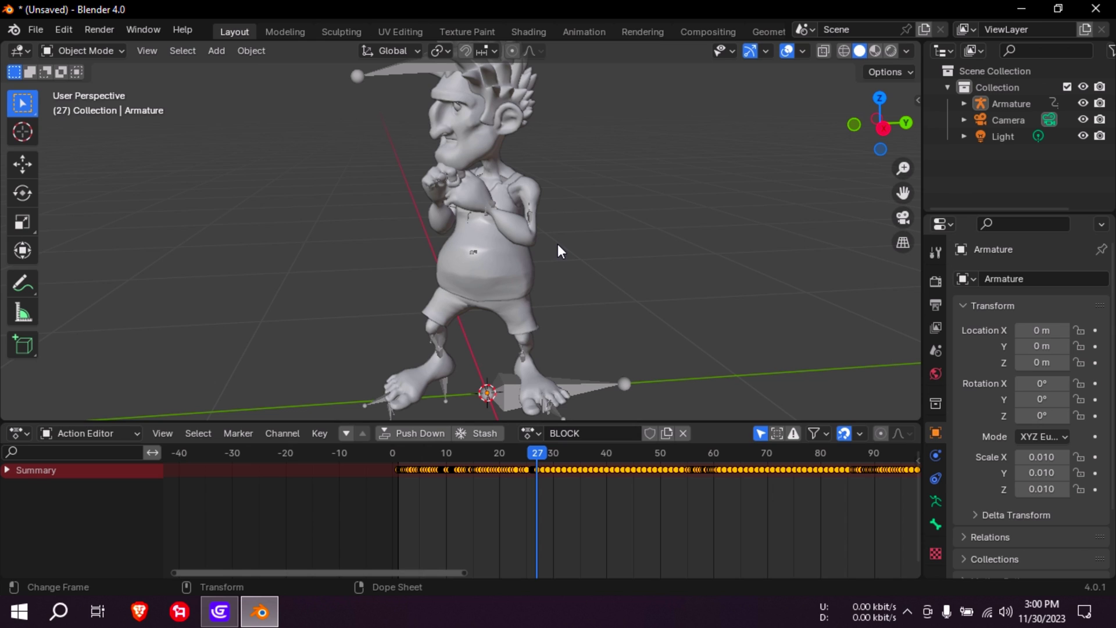
left_click_drag(463, 573, 767, 590)
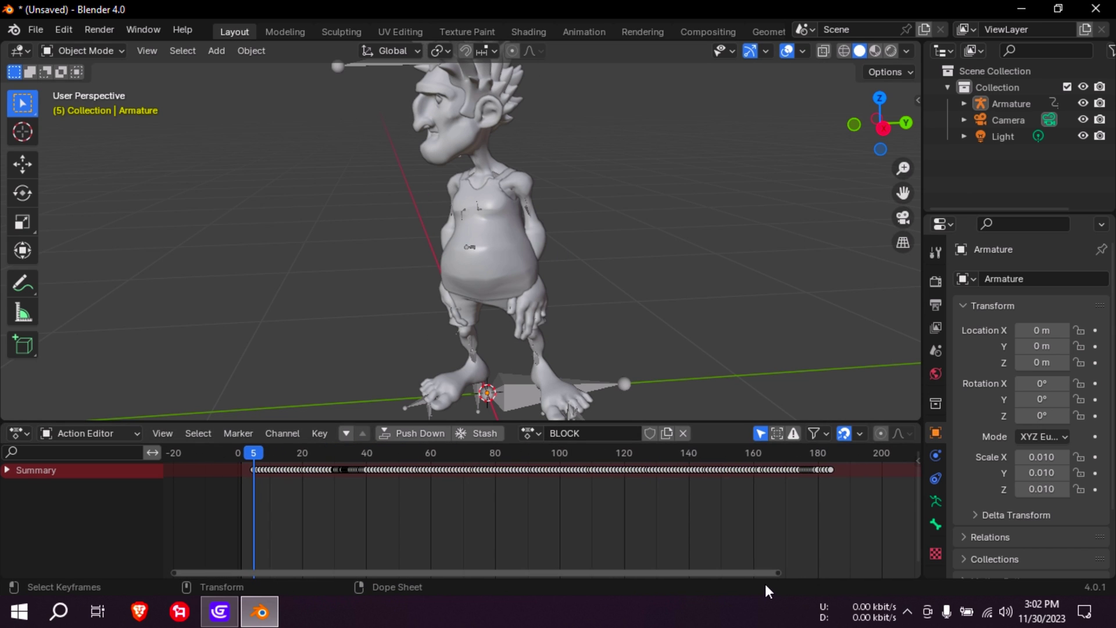
left_click_drag(852, 539, 294, 473)
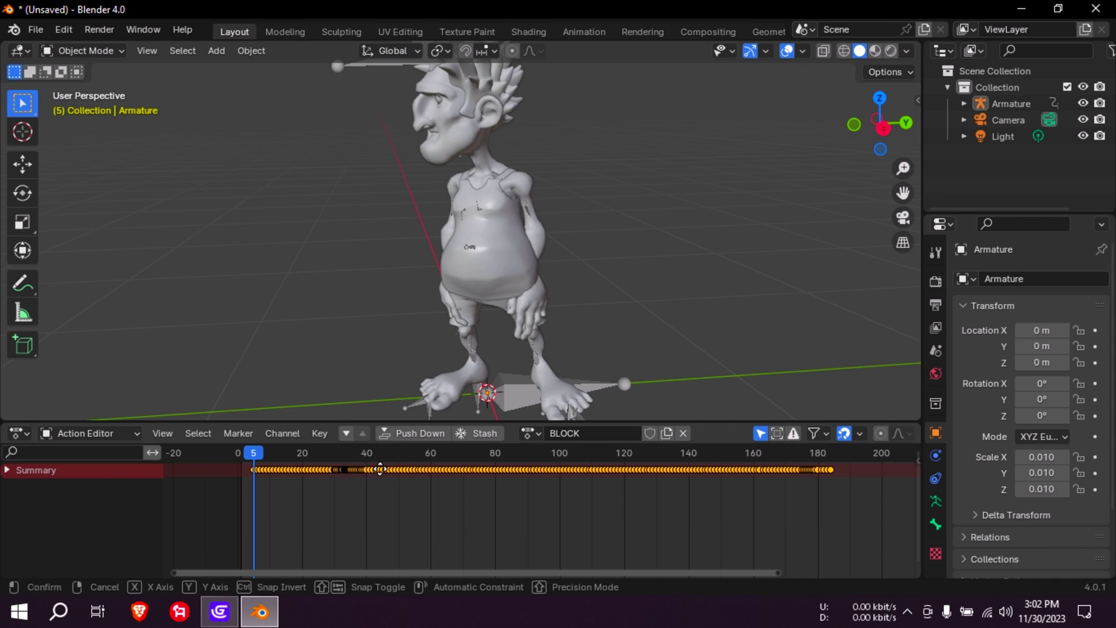
left_click_drag(388, 473, 376, 469)
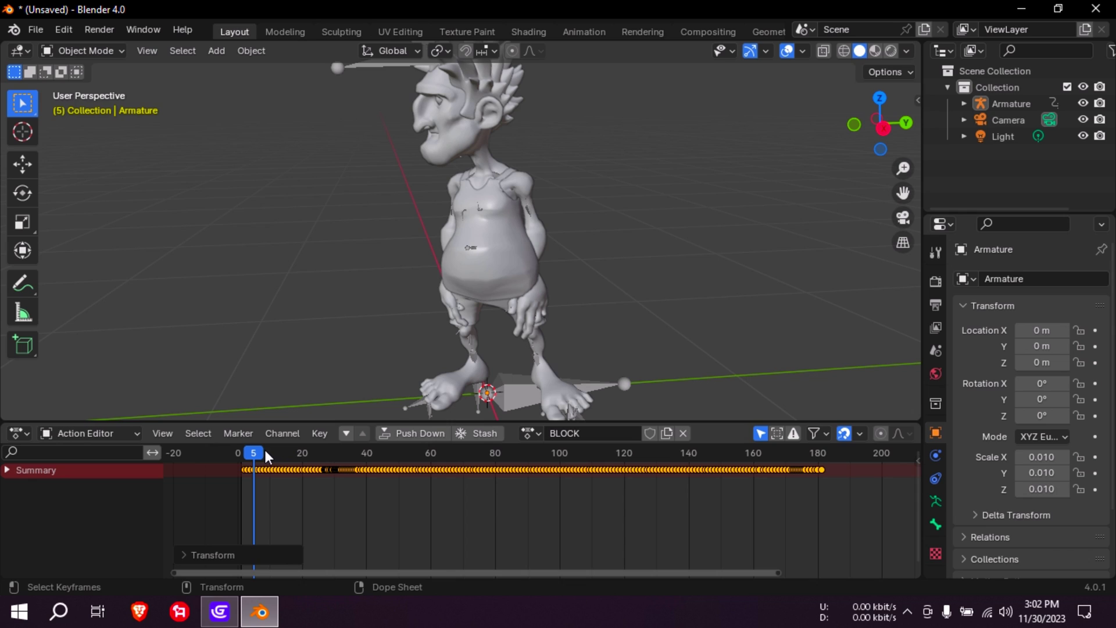
key("Left")
key("Left")
key("Left")
key("Left")
key("Left")
left_click(532, 433)
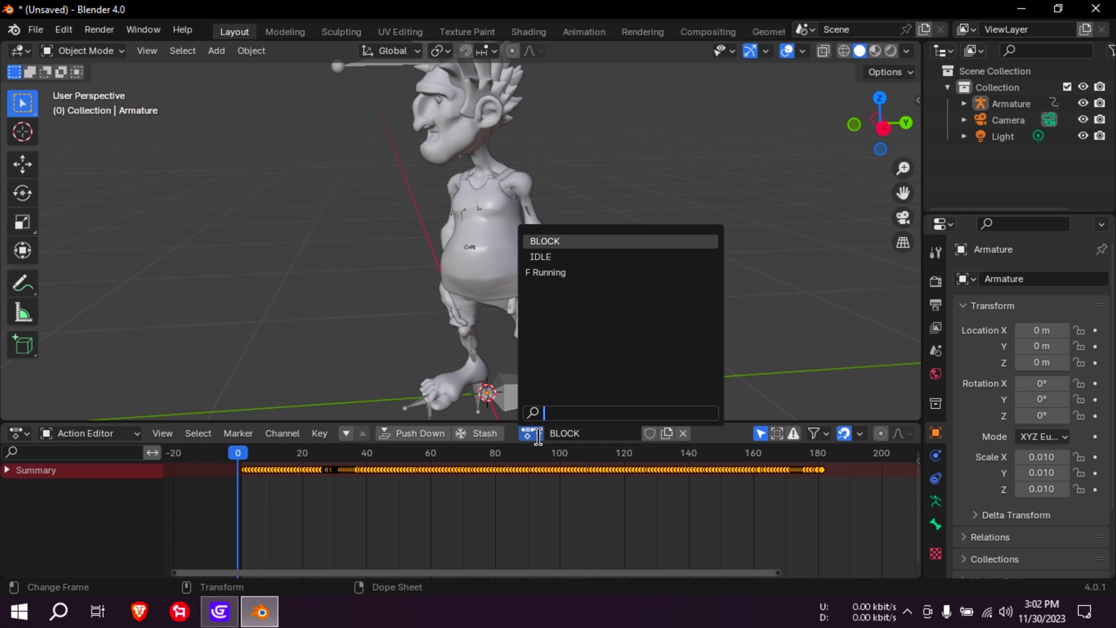
left_click(542, 436)
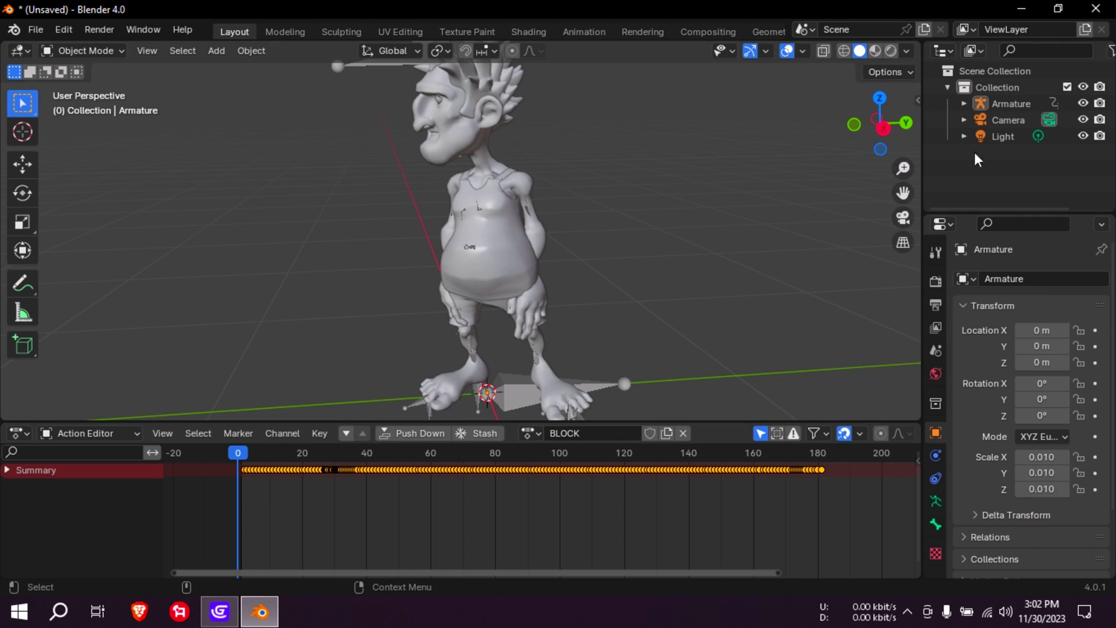
Step: Delete the Light and Camera from the scene
left_click(1002, 136)
key("Delete")
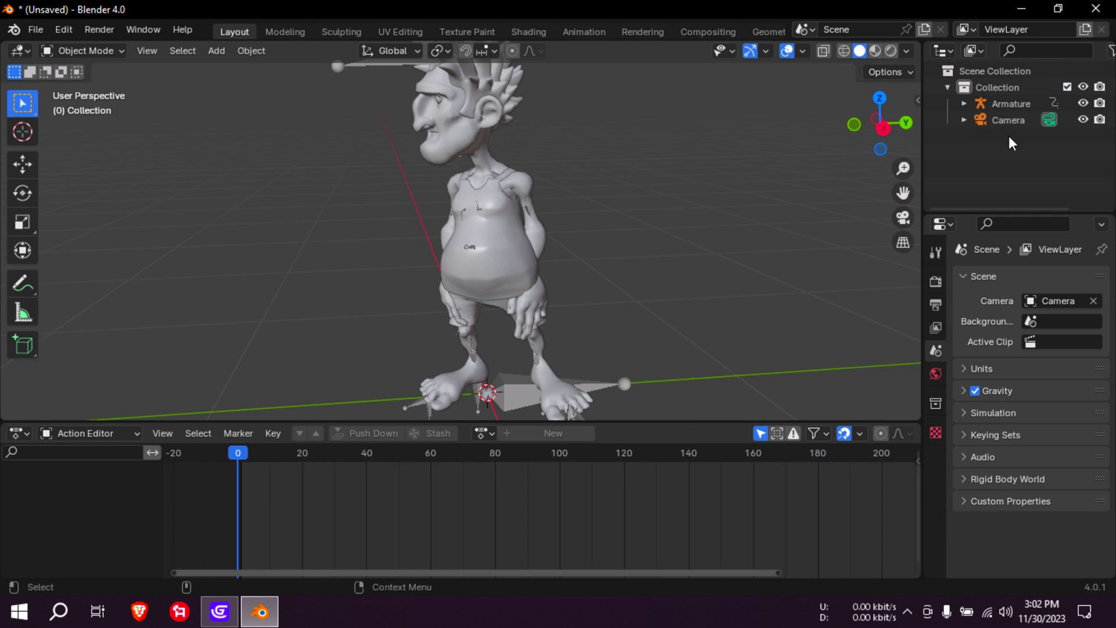
left_click(1010, 120)
key("Delete")
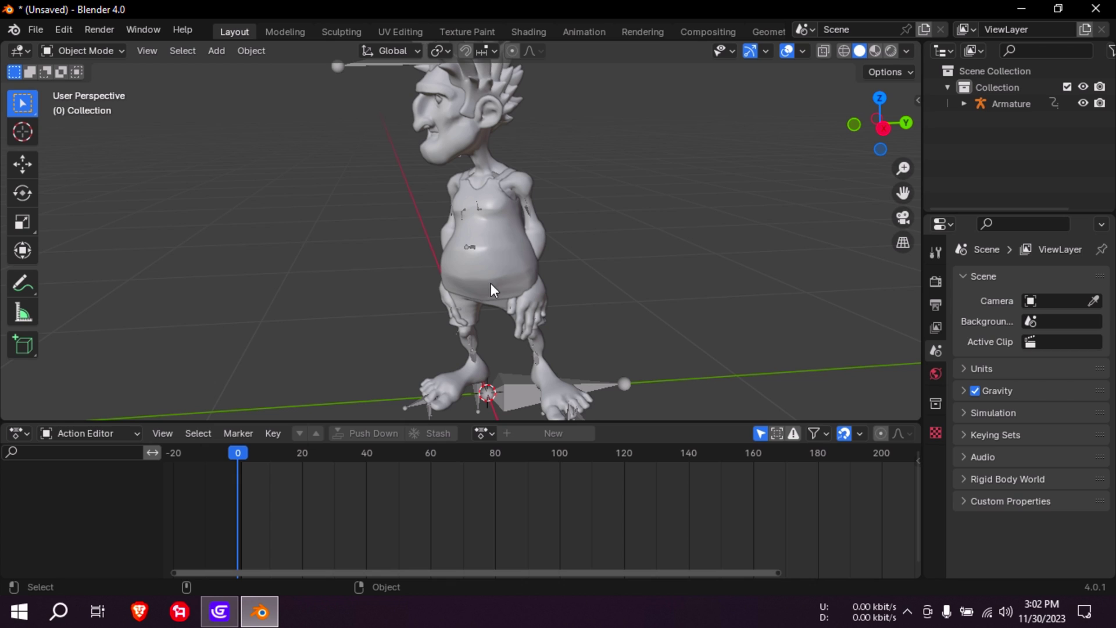
Step: Start a glTF 2.0 export to the Desktop named redhairguy_animated
left_click(36, 29)
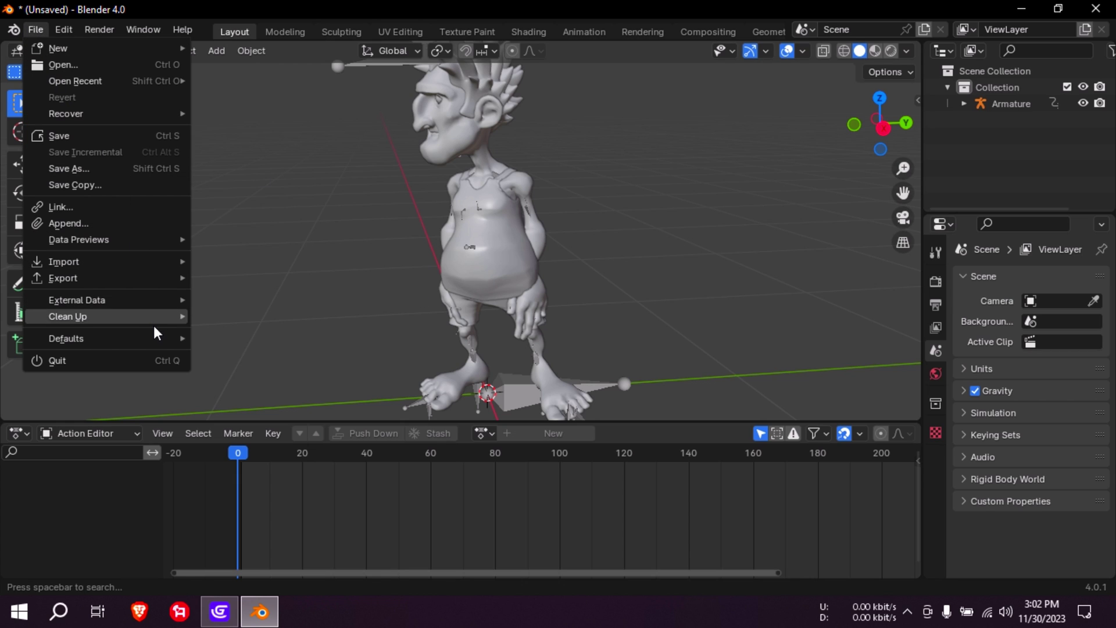
mouse_move(135, 266)
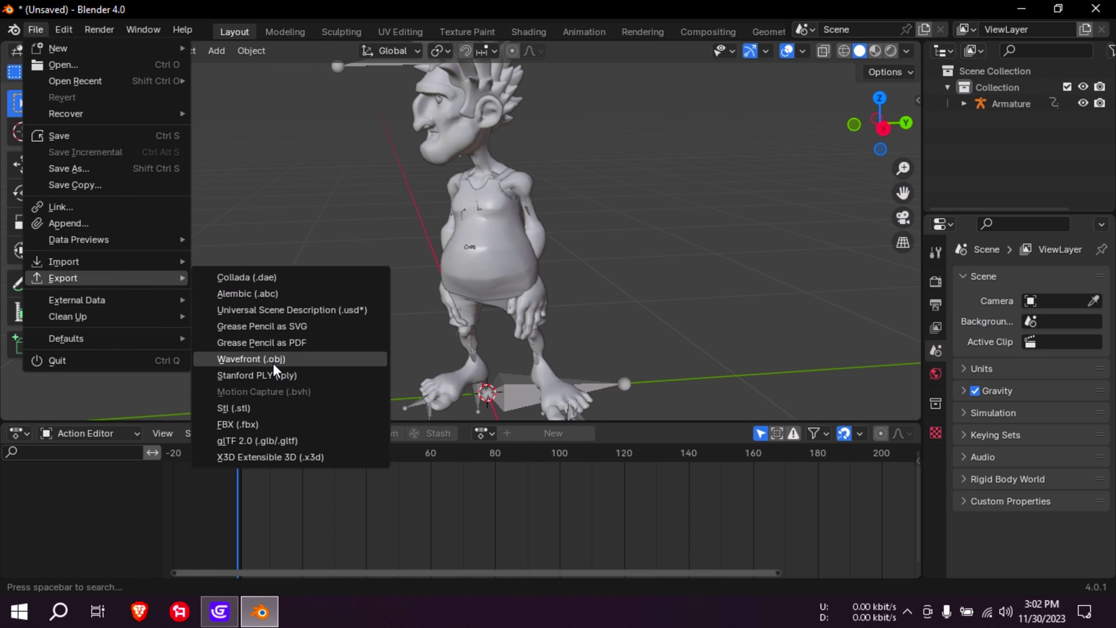
left_click(305, 441)
left_click(193, 172)
left_click(350, 534)
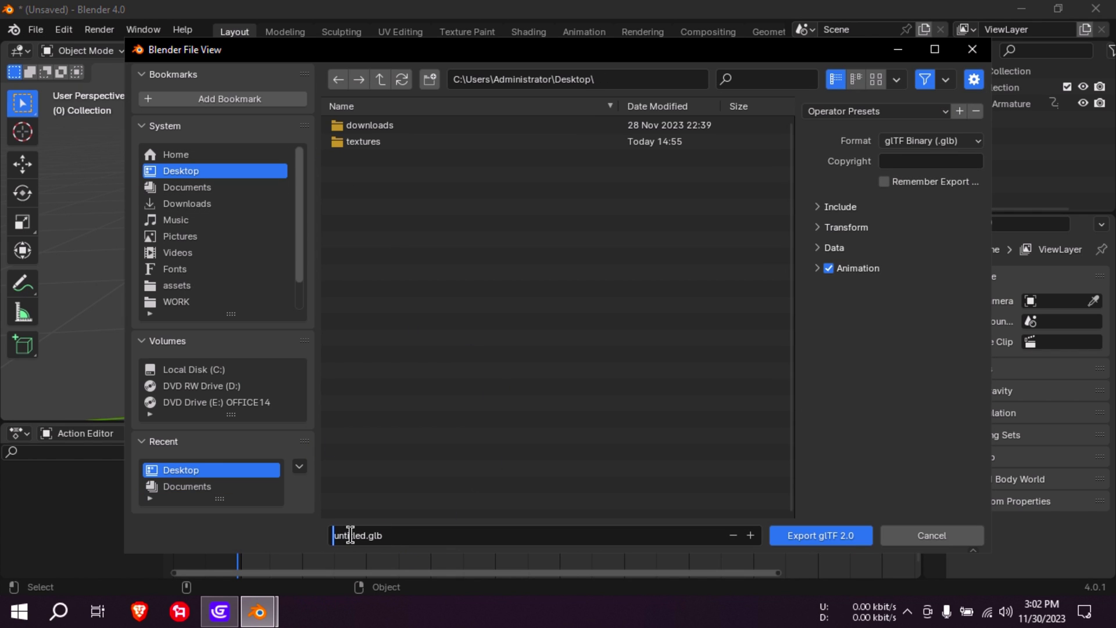
double_click(361, 535)
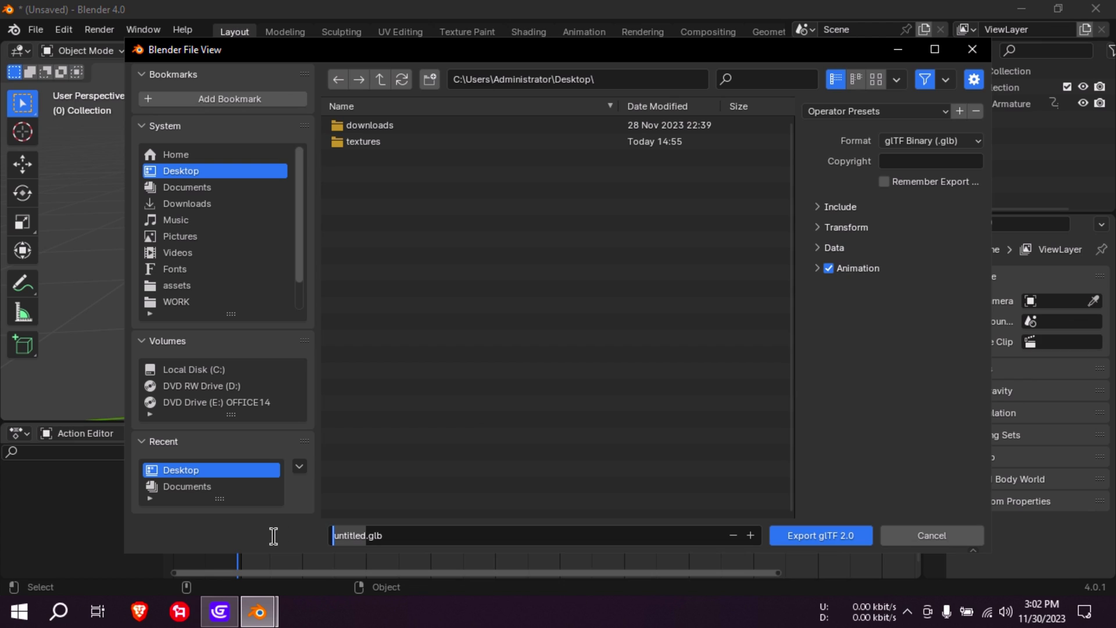
type("red")
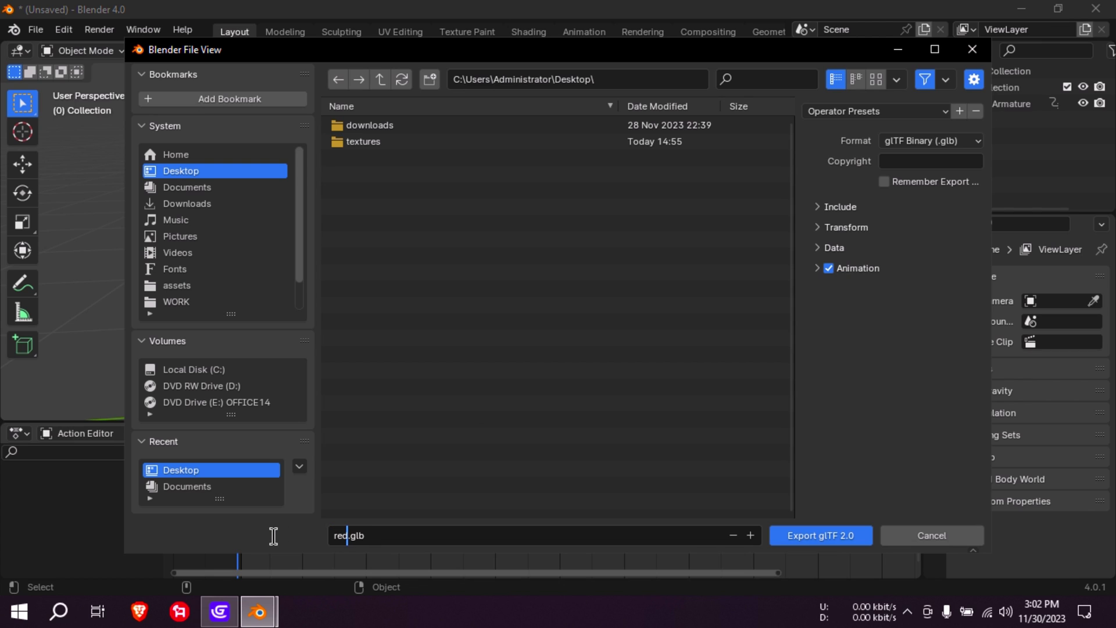
type("hairguy_anima")
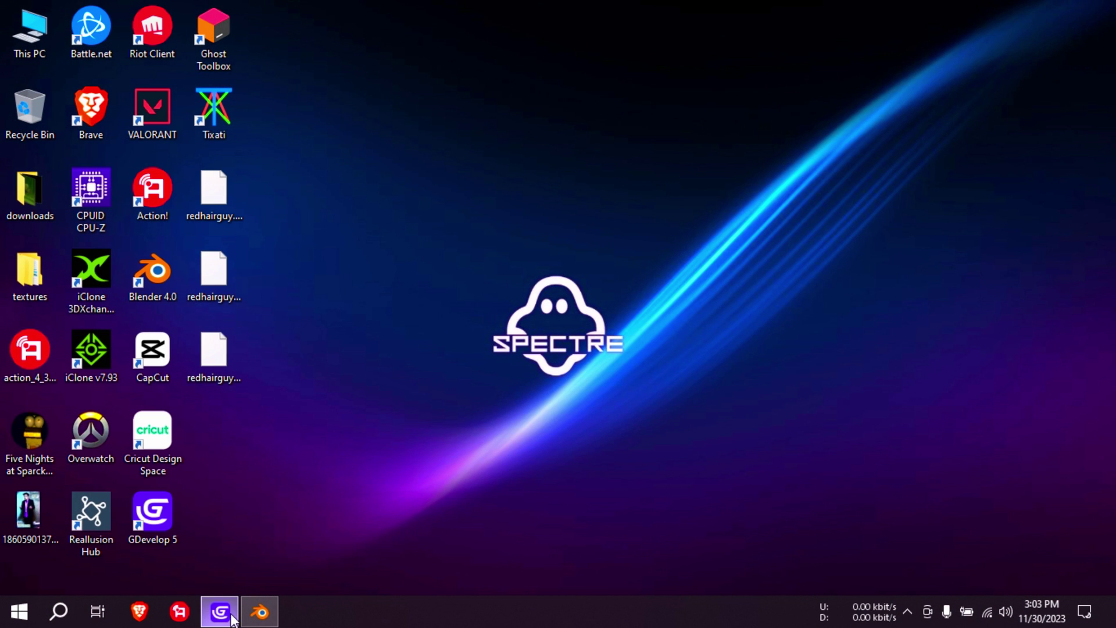
Step: Insert a new 3D Model object using redhairguy_animated.glb from the Desktop, copied into the project
right_click(452, 265)
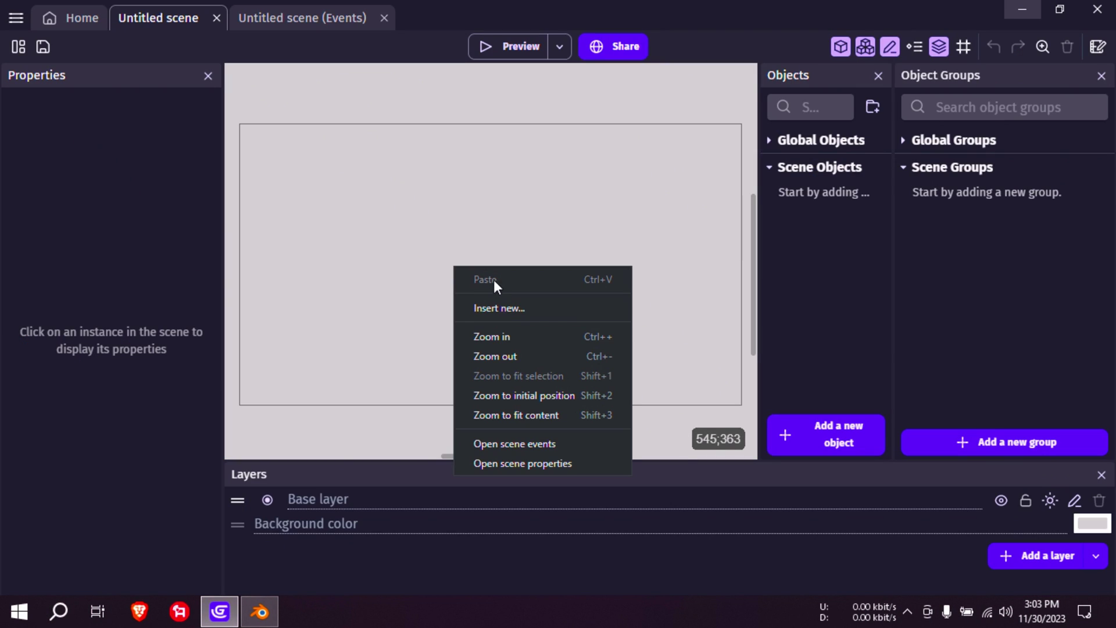
left_click(509, 308)
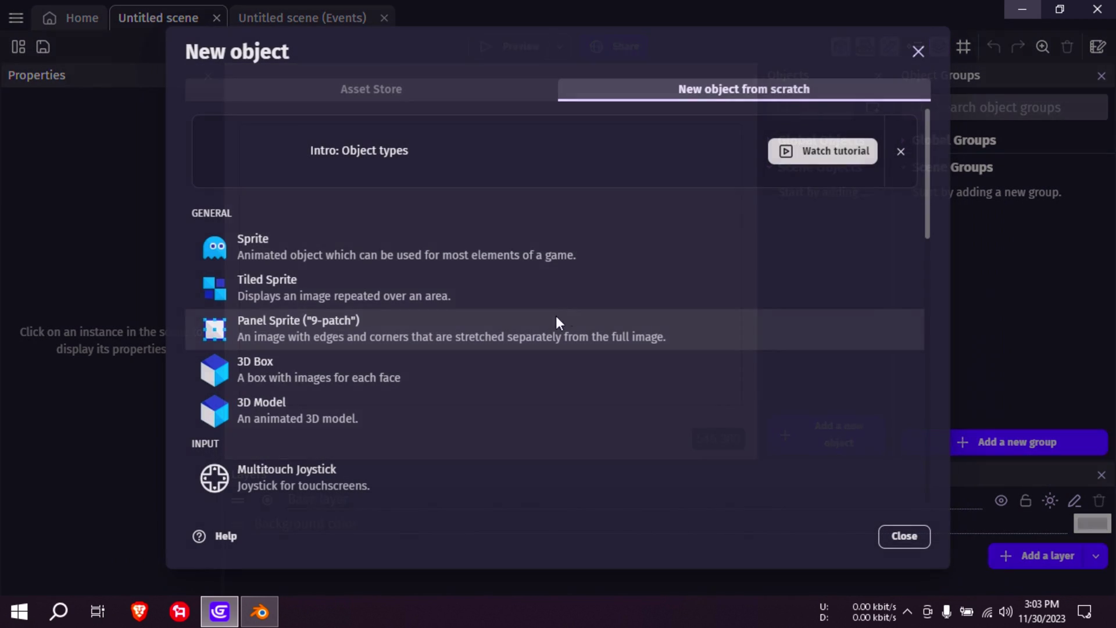
left_click(304, 420)
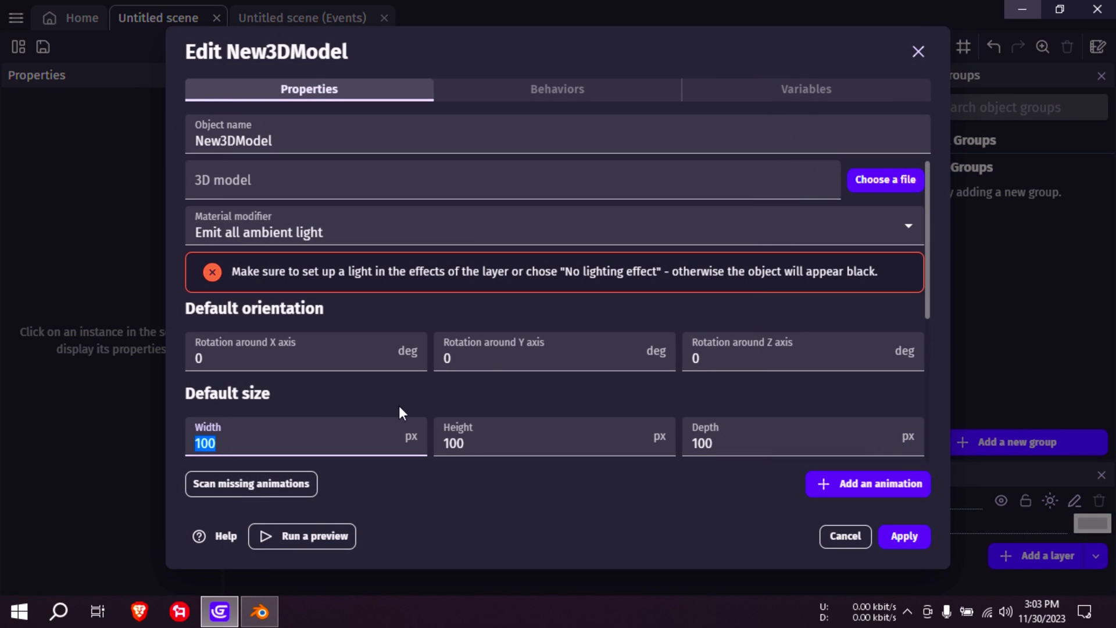
left_click(889, 180)
left_click(282, 212)
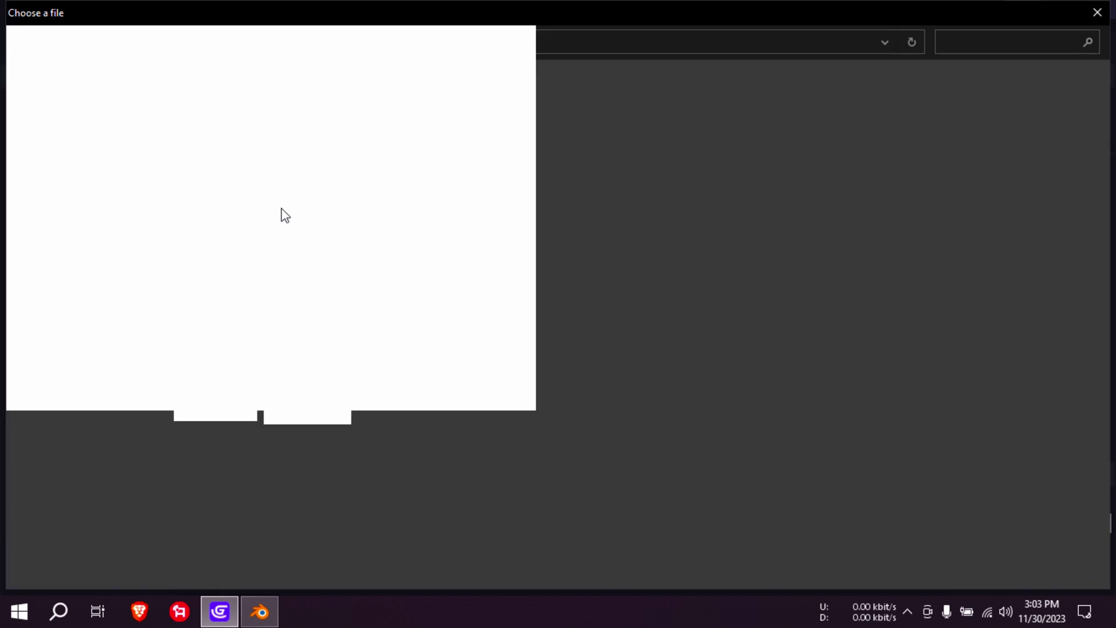
left_click(63, 129)
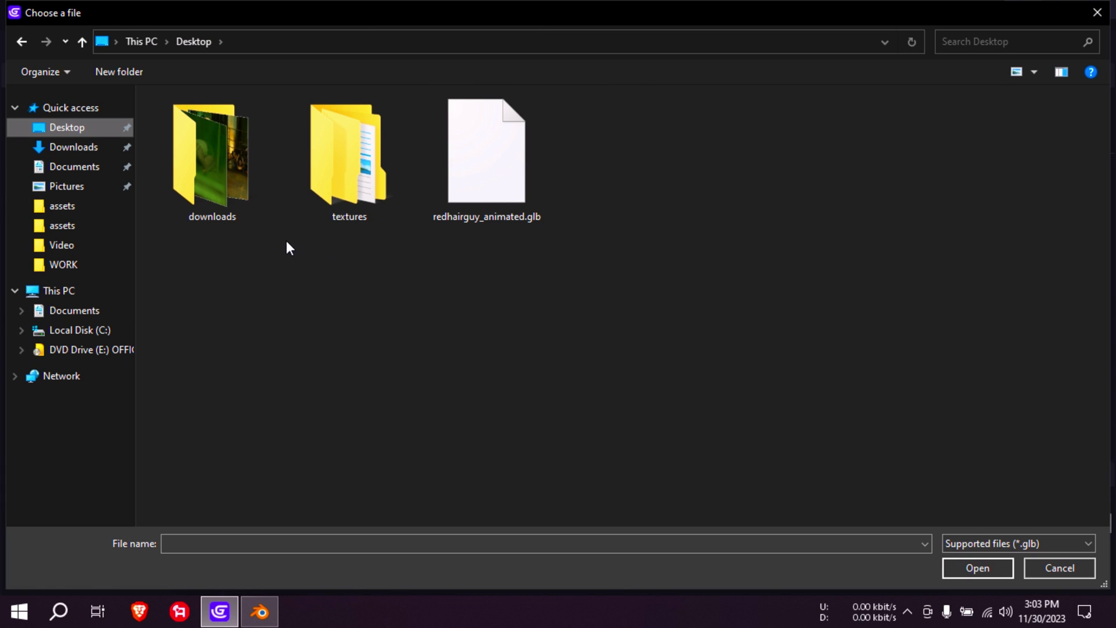
double_click(487, 187)
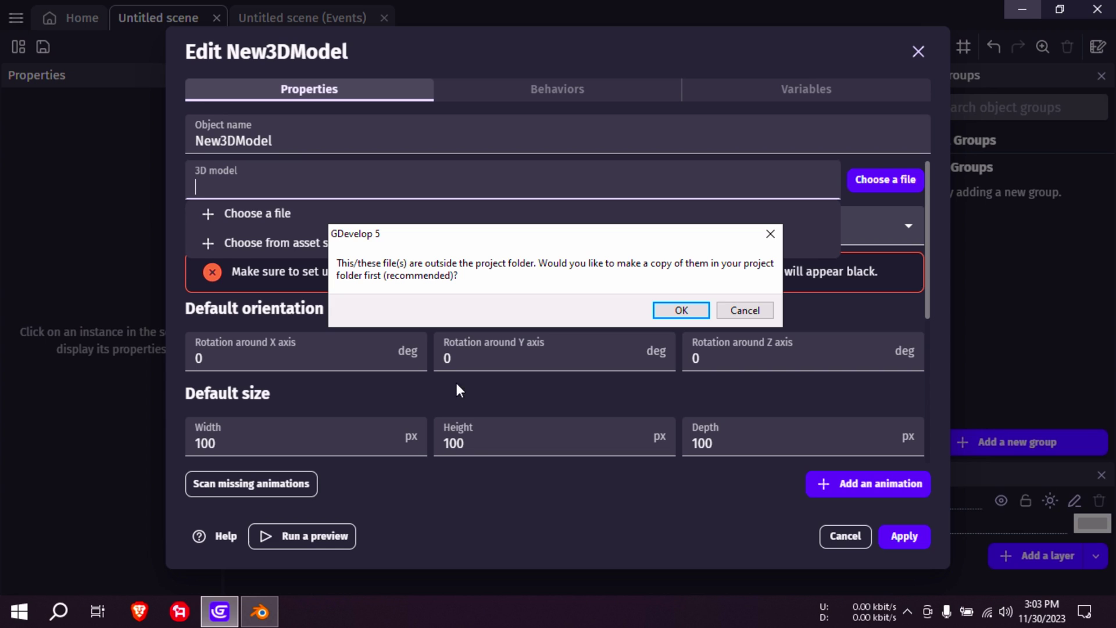
left_click(681, 310)
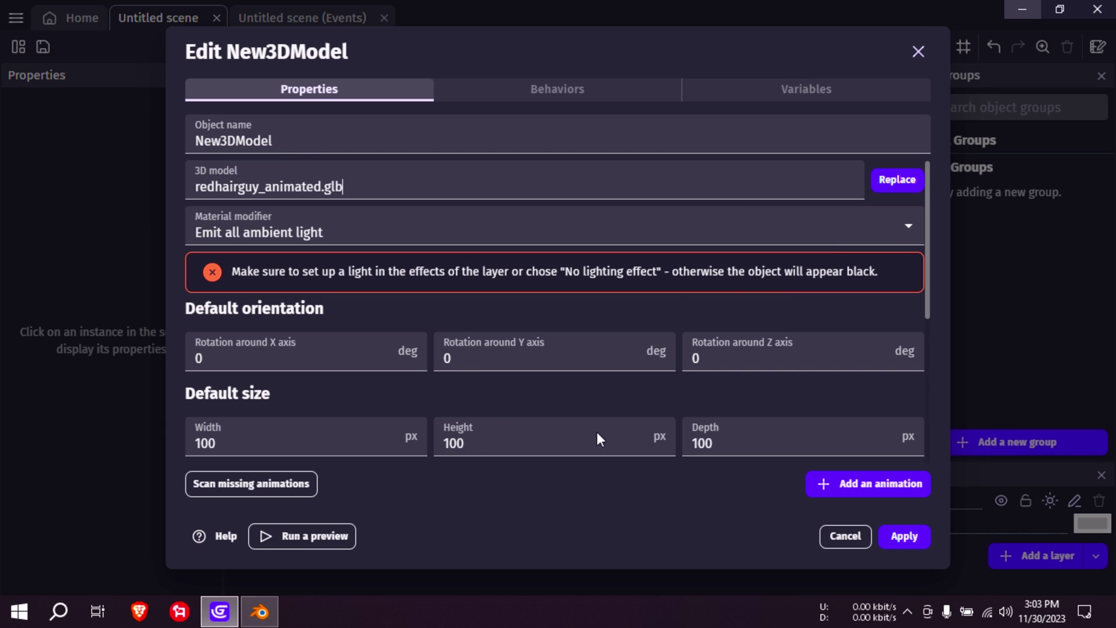
Step: Load the BLOCK, IDLE and Running animations and set IDLE and BLOCK to loop
left_click(274, 484)
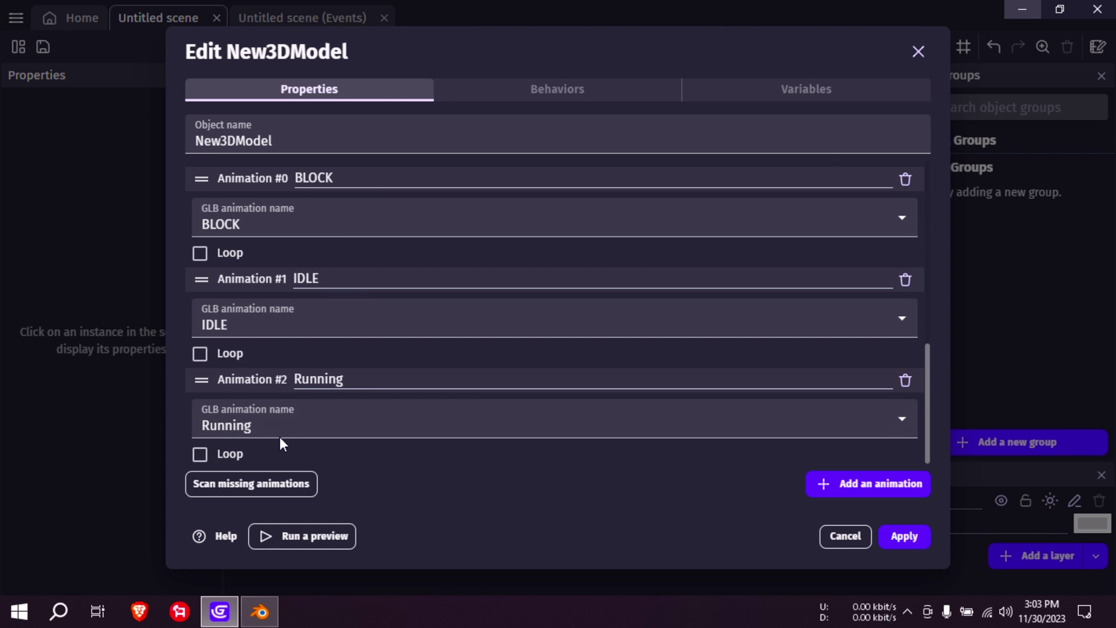
left_click(199, 353)
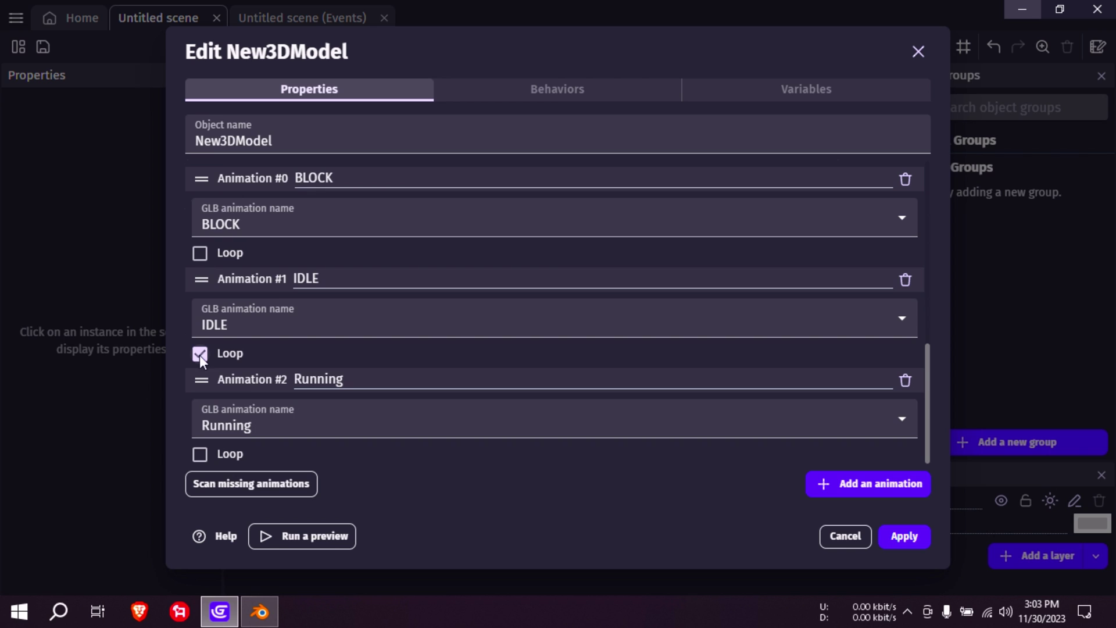
left_click(200, 253)
Step: Apply the object, shift the character slightly left, and preview then close the scene preview
left_click(904, 536)
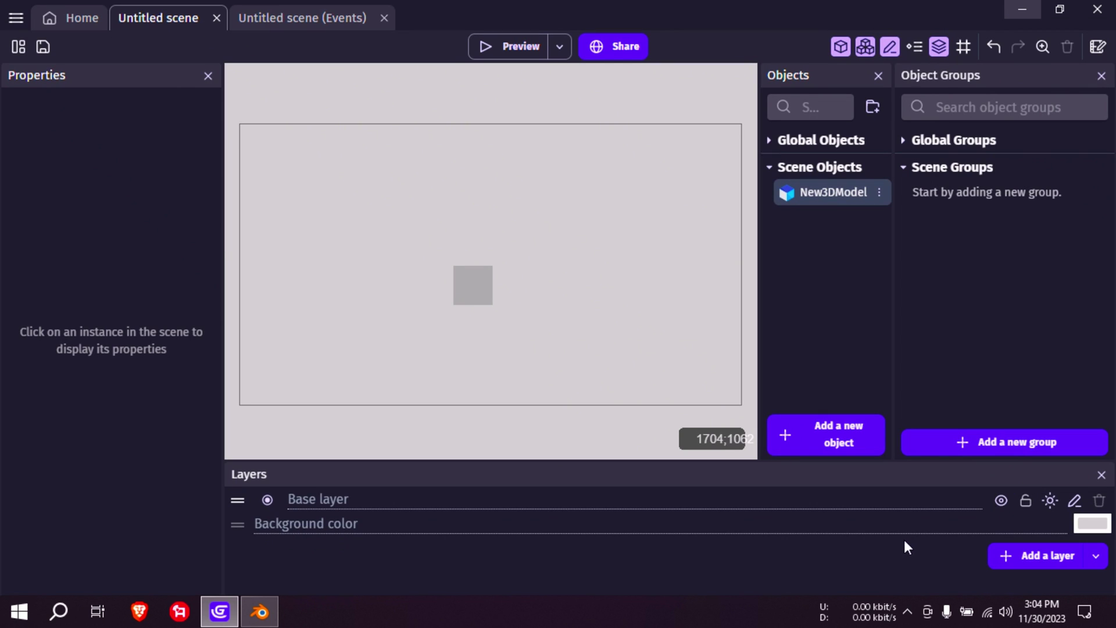
scroll(481, 296, "up", 3, "ctrl")
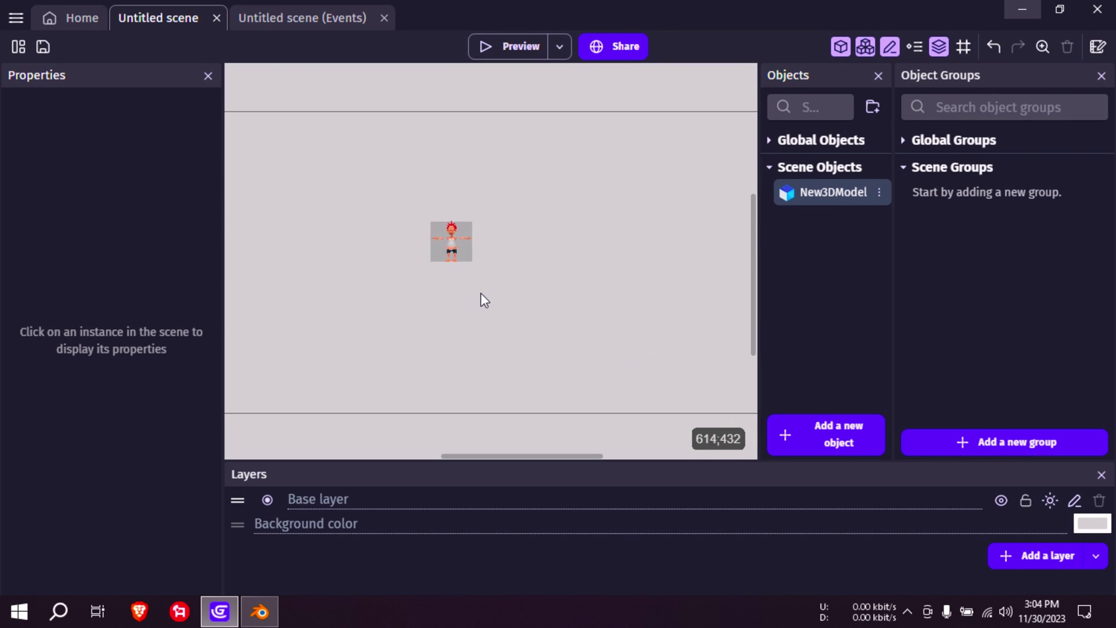
middle_click_drag(459, 281, 549, 331)
scroll(535, 306, "up", 4, "ctrl")
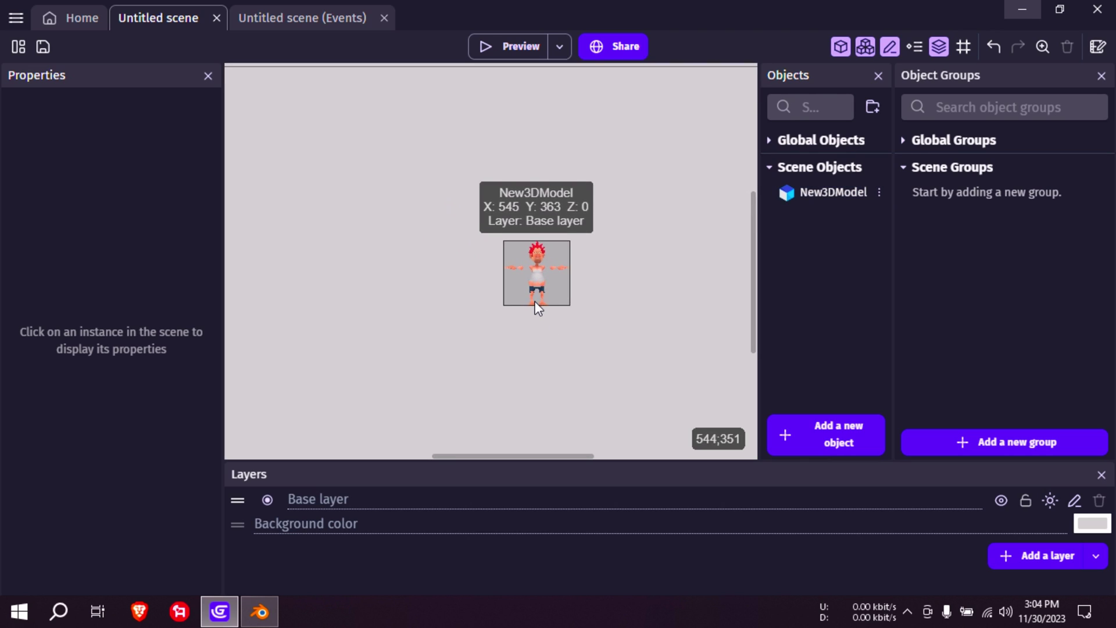
left_click(517, 260)
left_click_drag(517, 260, 473, 261)
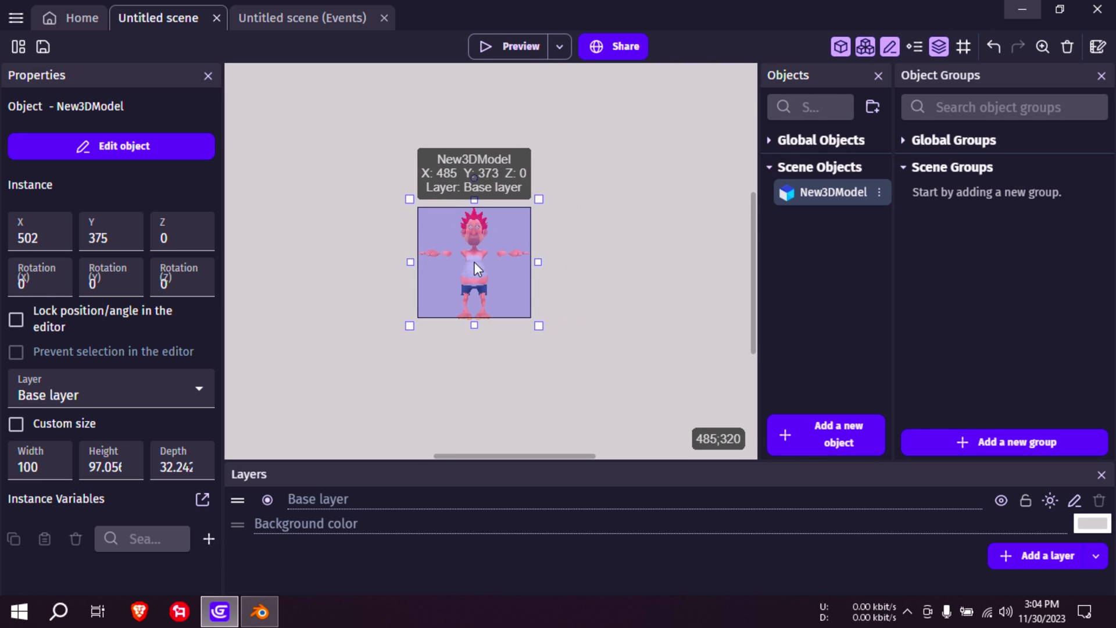
left_click(505, 43)
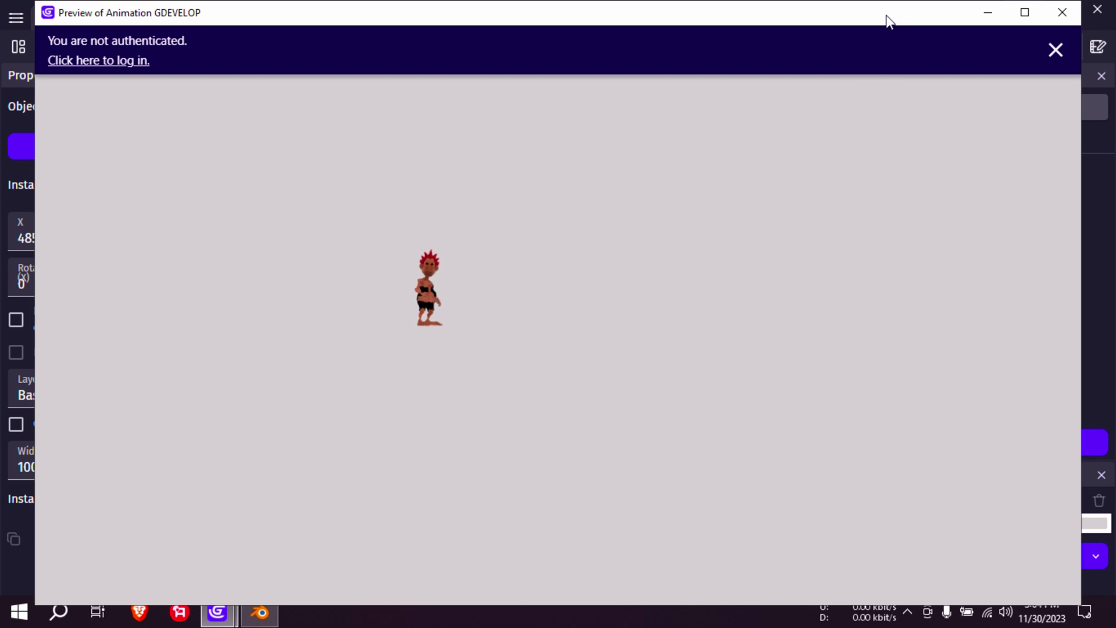
left_click_drag(884, 19, 703, 102)
left_click(884, 95)
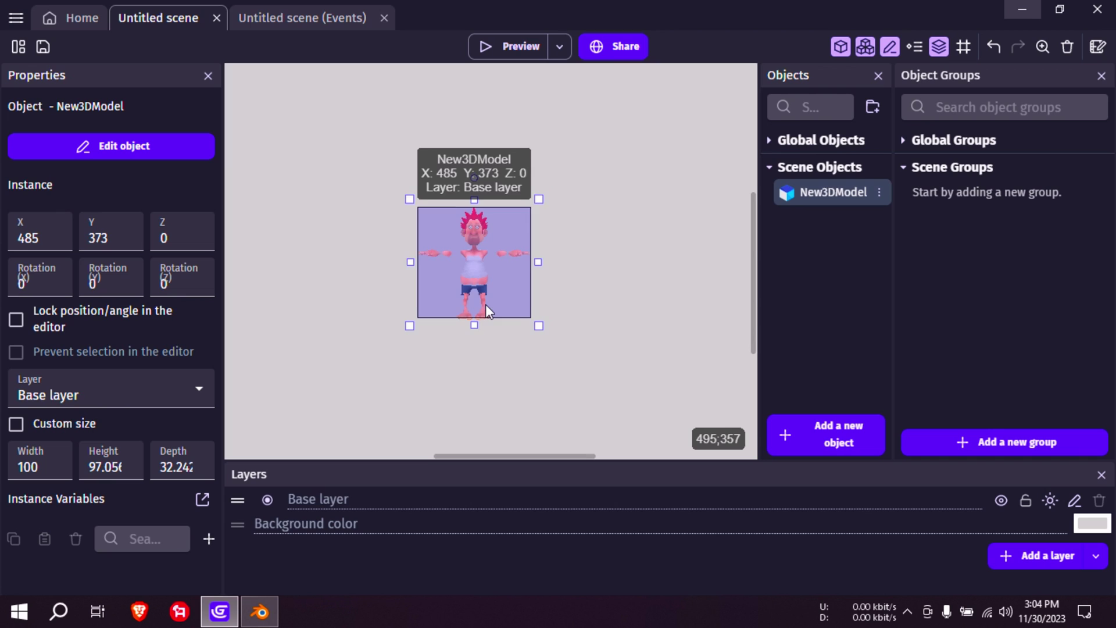
Step: Nudge the character to X 477, Y 375 and open the New3DModel settings
scroll(486, 305, "up", 5)
scroll(508, 291, "up", 2)
scroll(509, 291, "left", 2)
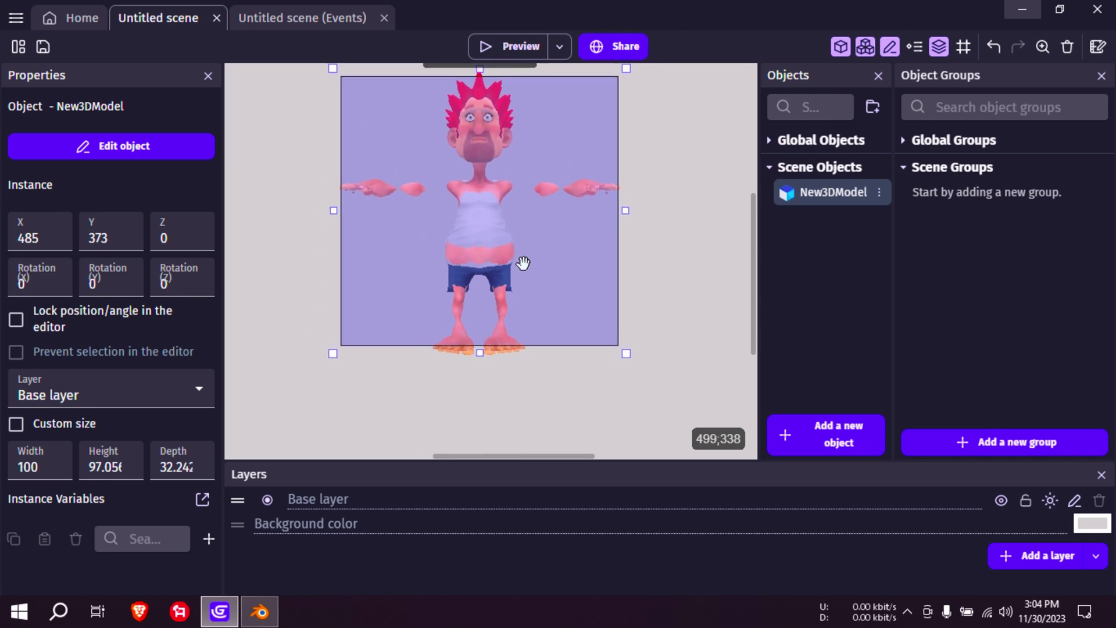
left_click_drag(525, 275, 507, 289)
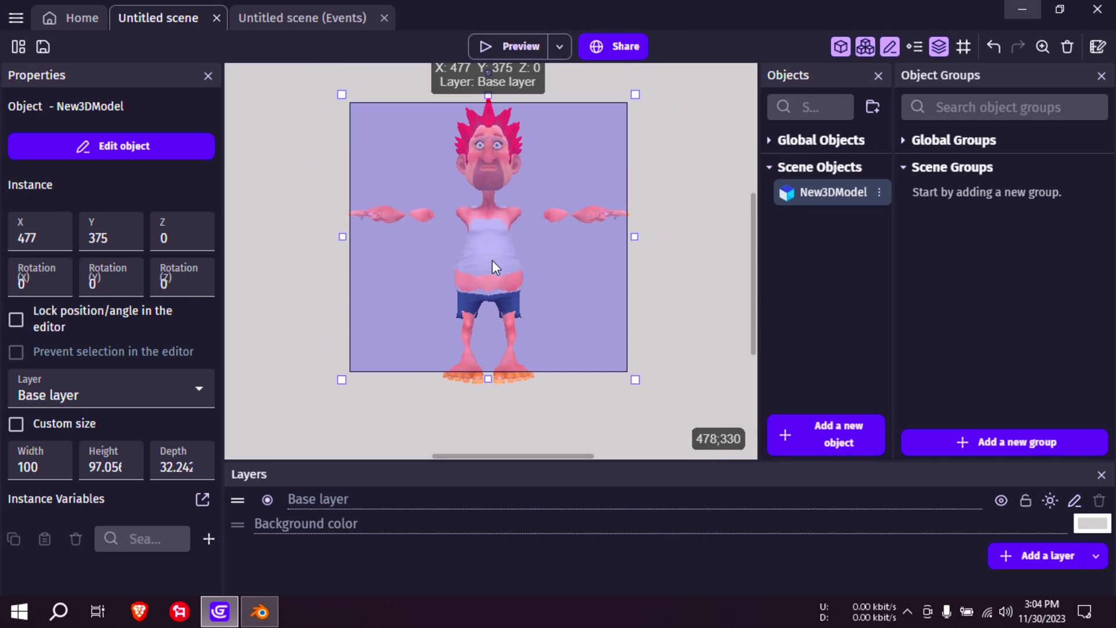
double_click(492, 260)
left_click(534, 507)
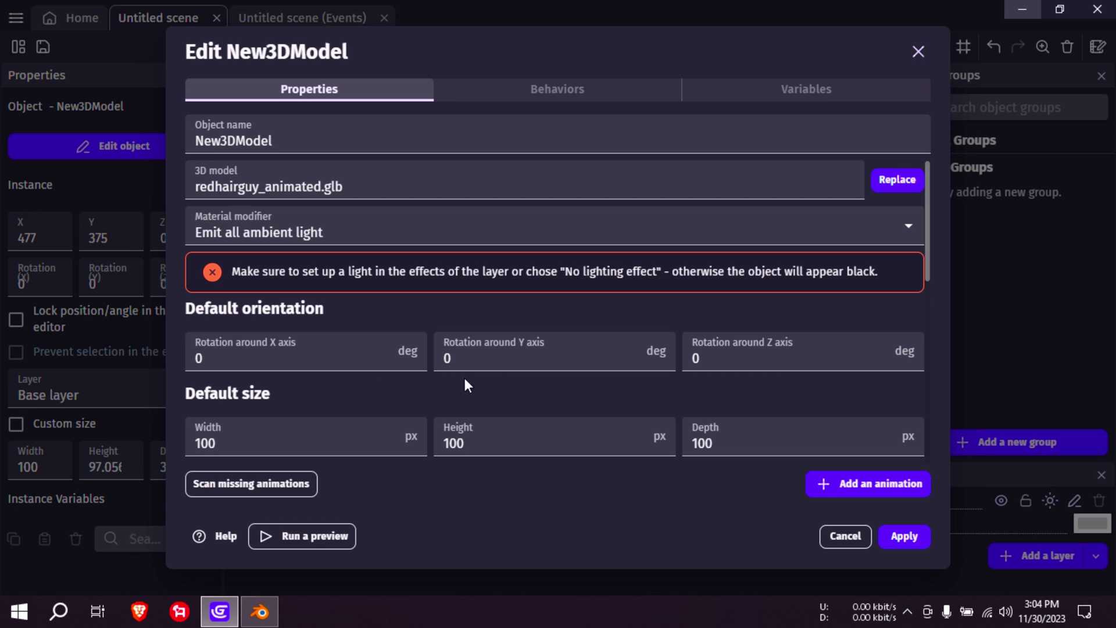
Step: Try a 90° X-axis default rotation on New3DModel, then reset X back to 0
left_click(236, 356)
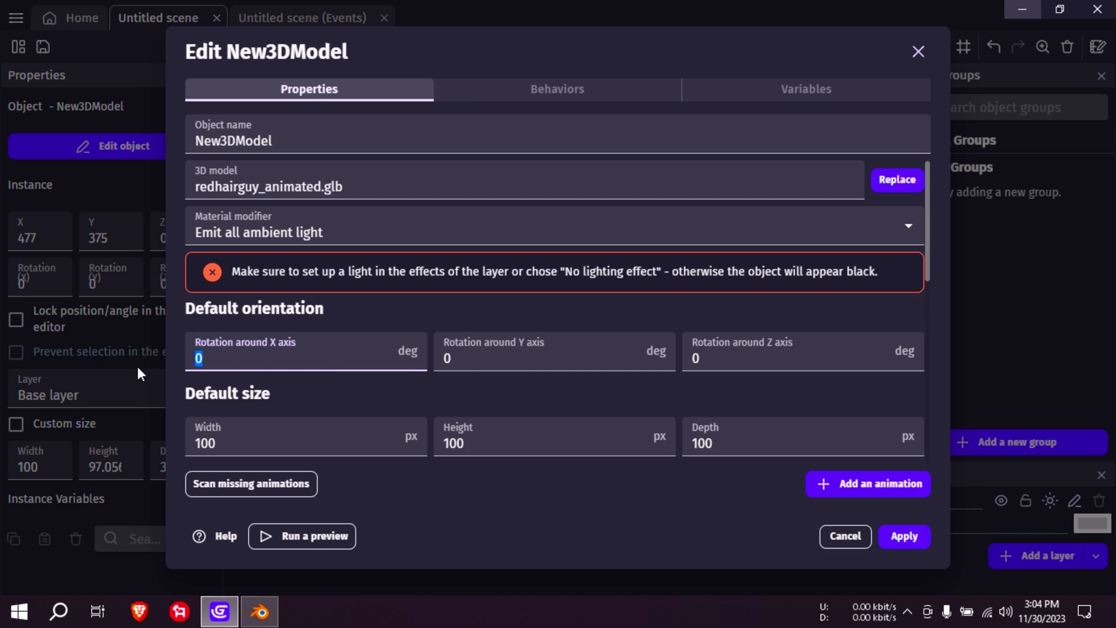
type("90")
left_click(902, 536)
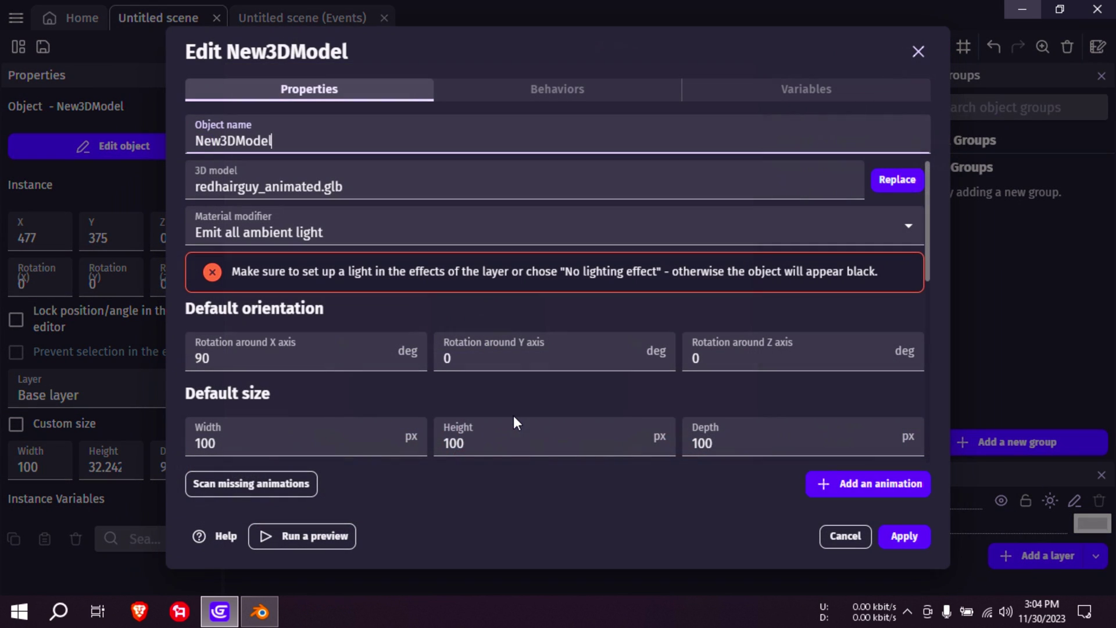
double_click(515, 414)
left_click(224, 354)
type("0")
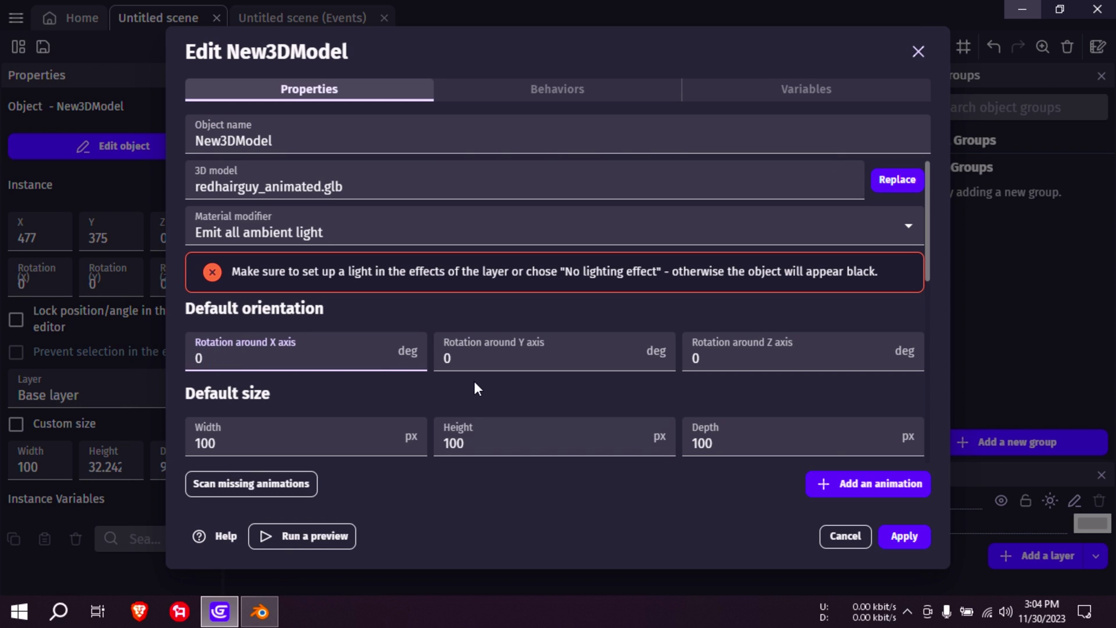
key("Return")
Step: Rotate New3DModel 90° around Y (Z at 0), move it to 463, 387, and preview
double_click(411, 374)
left_click(736, 360)
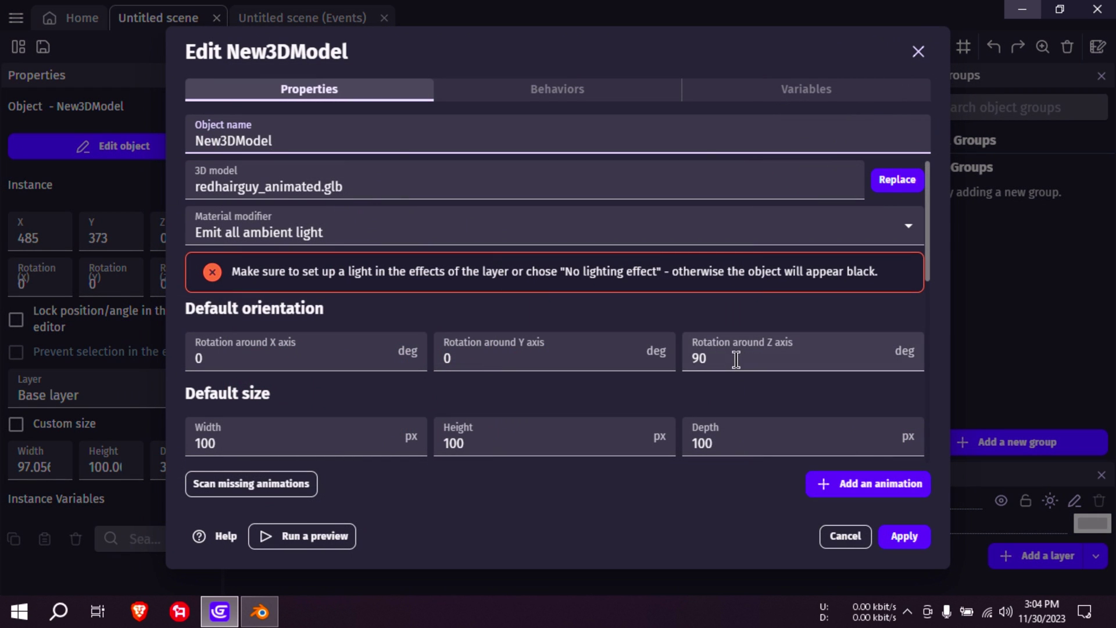
type("0")
left_click(468, 360)
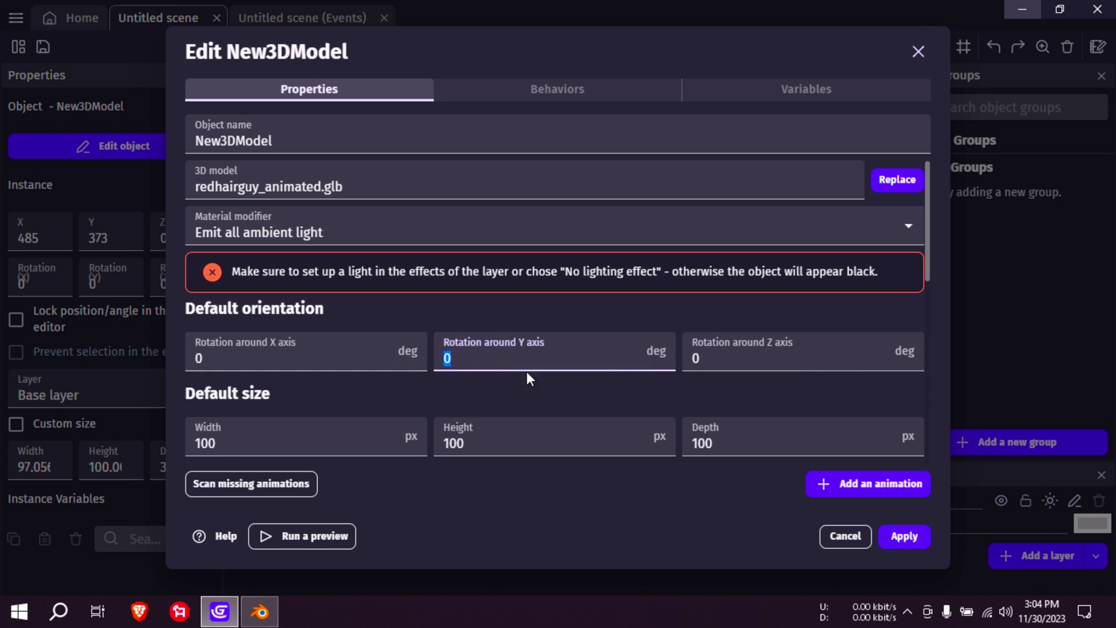
type("90")
left_click(903, 536)
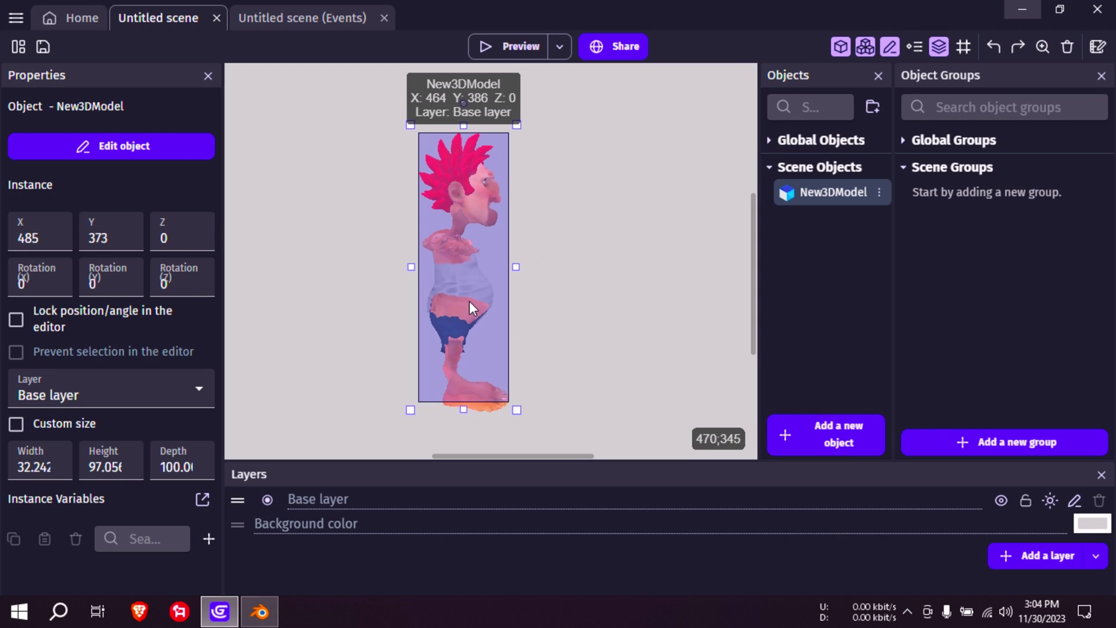
left_click_drag(469, 301, 467, 304)
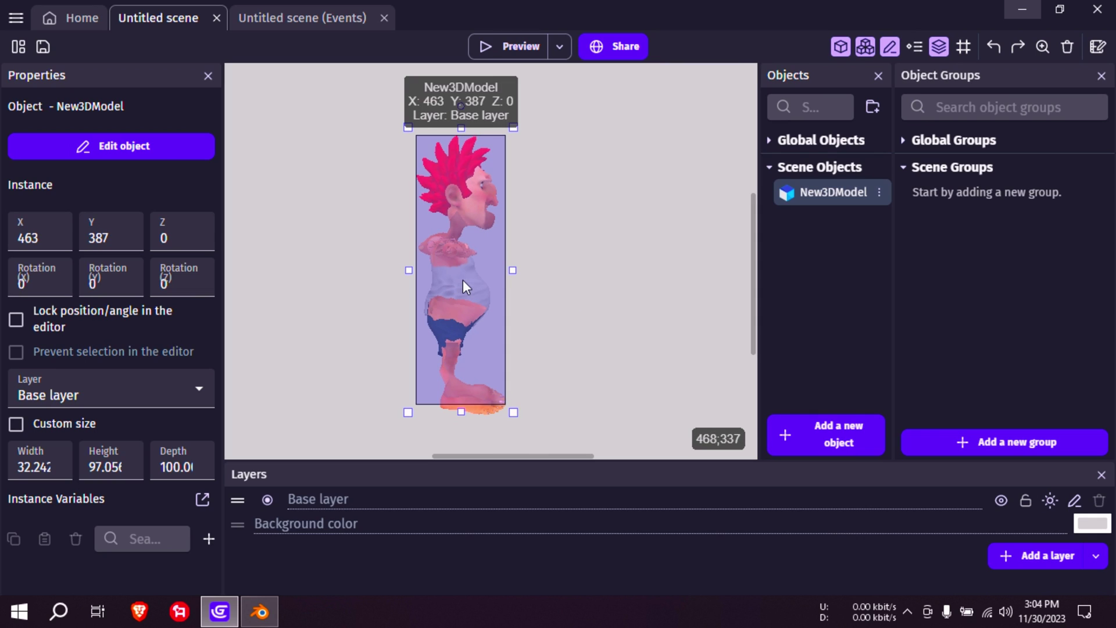
left_click(501, 45)
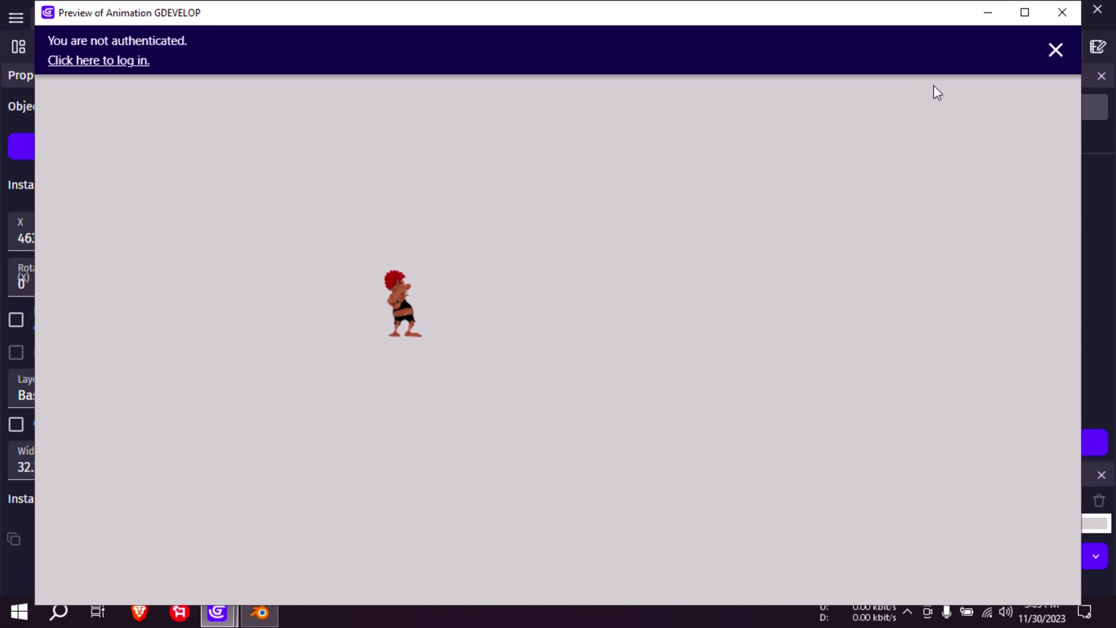
Step: Close the preview and resize the character instance to 145 by 437, undoing a first attempt
left_click(1062, 12)
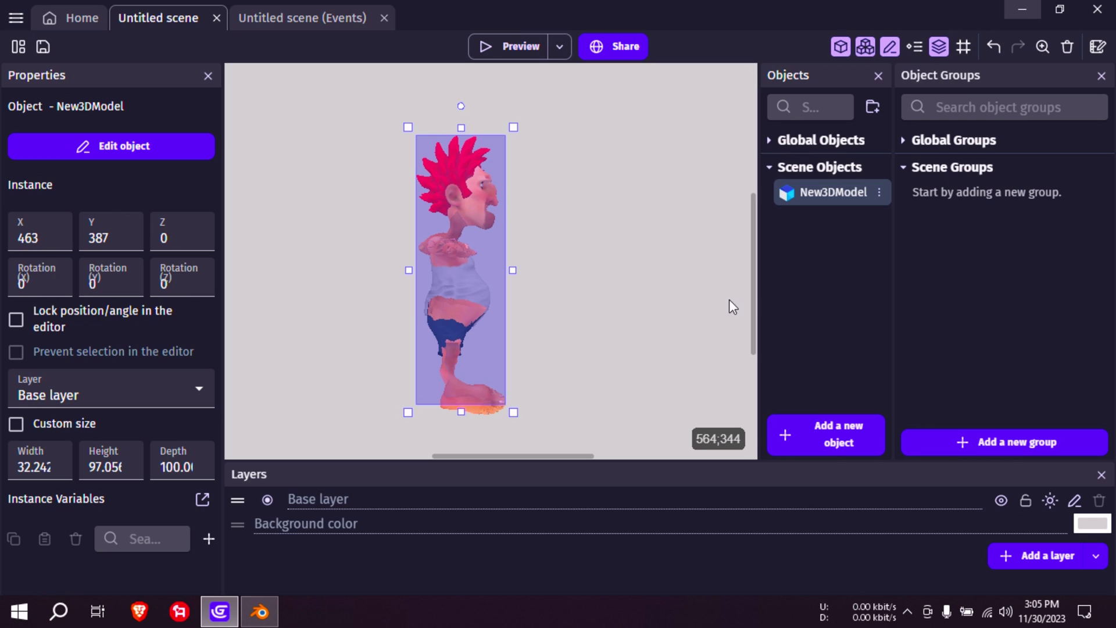
scroll(627, 289, "down", 10)
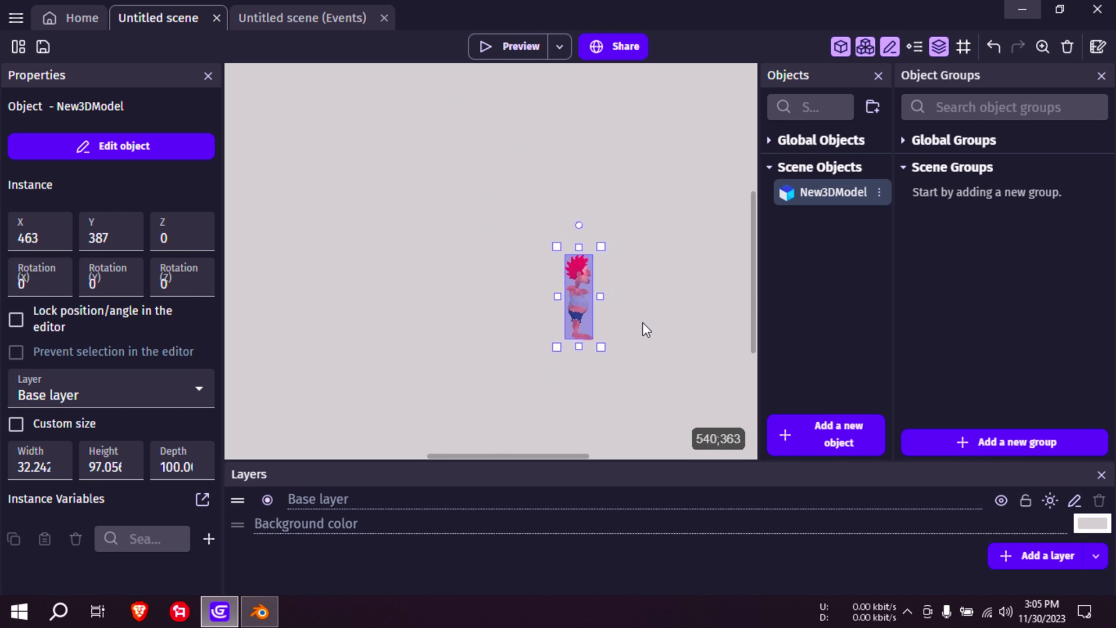
middle_click_drag(650, 322, 489, 256)
left_click_drag(456, 268, 521, 367)
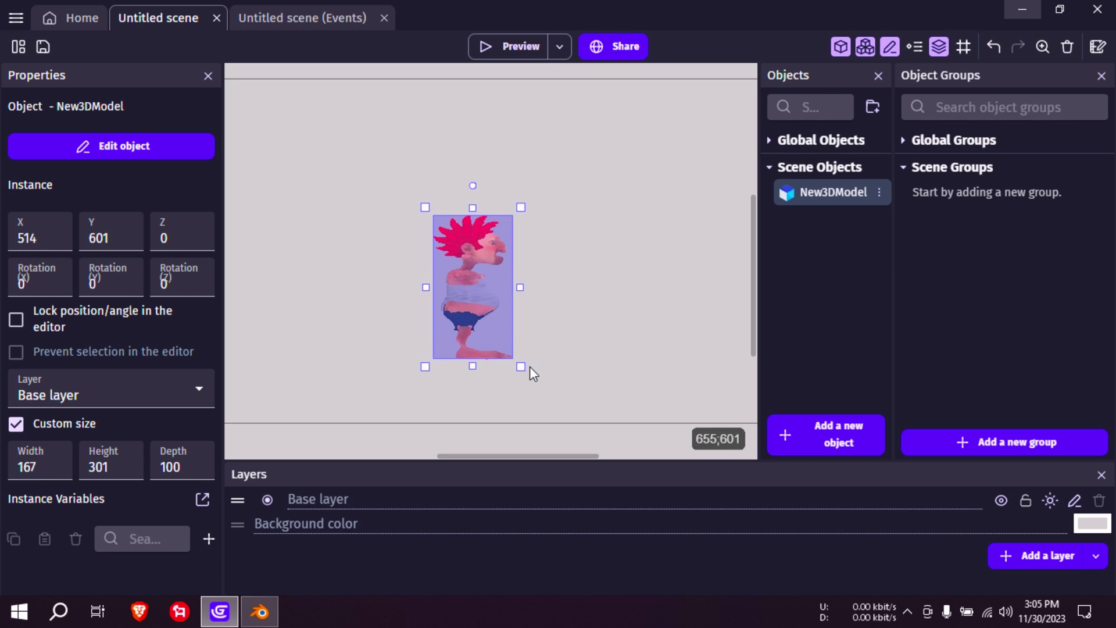
key("ctrl+z")
left_click(451, 215)
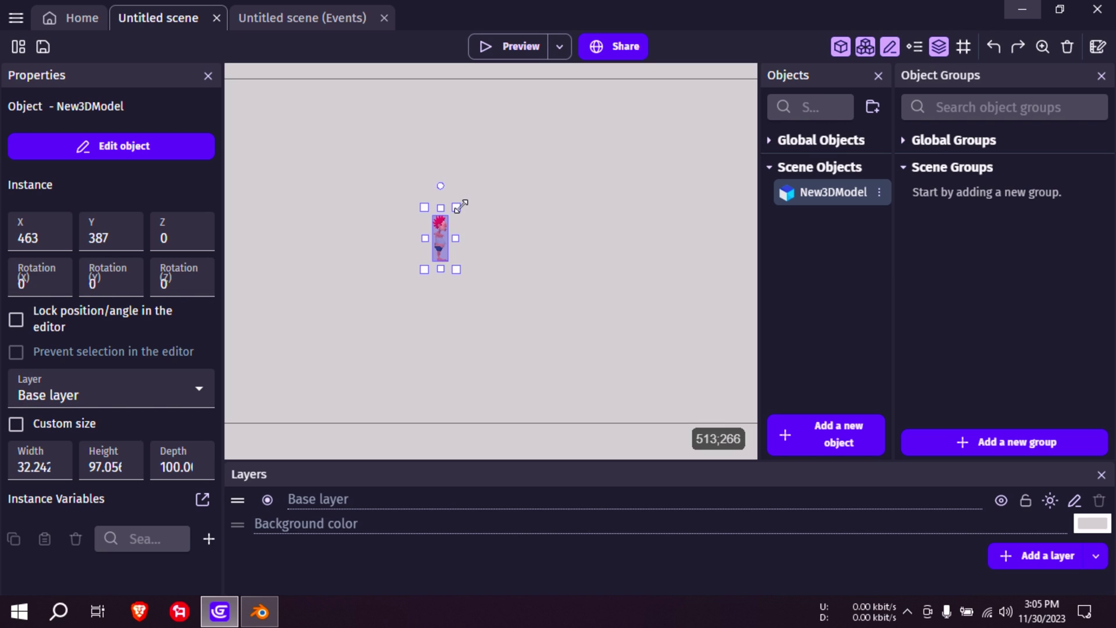
left_click_drag(466, 177, 487, 294)
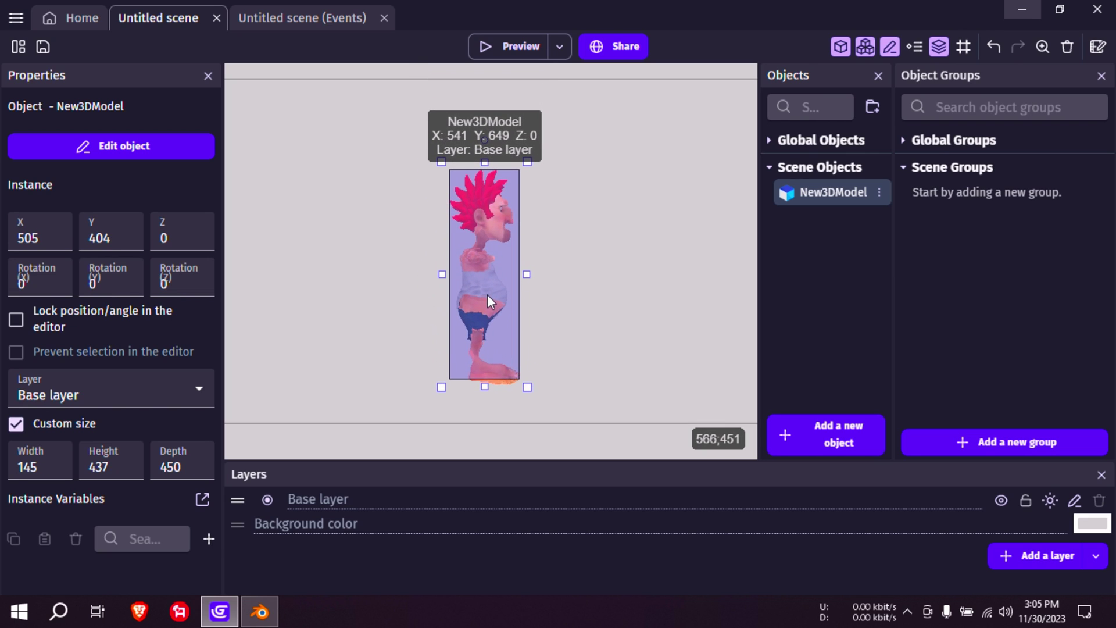
Step: Preview the enlarged character, then close the preview and reselect the instance
left_click(511, 51)
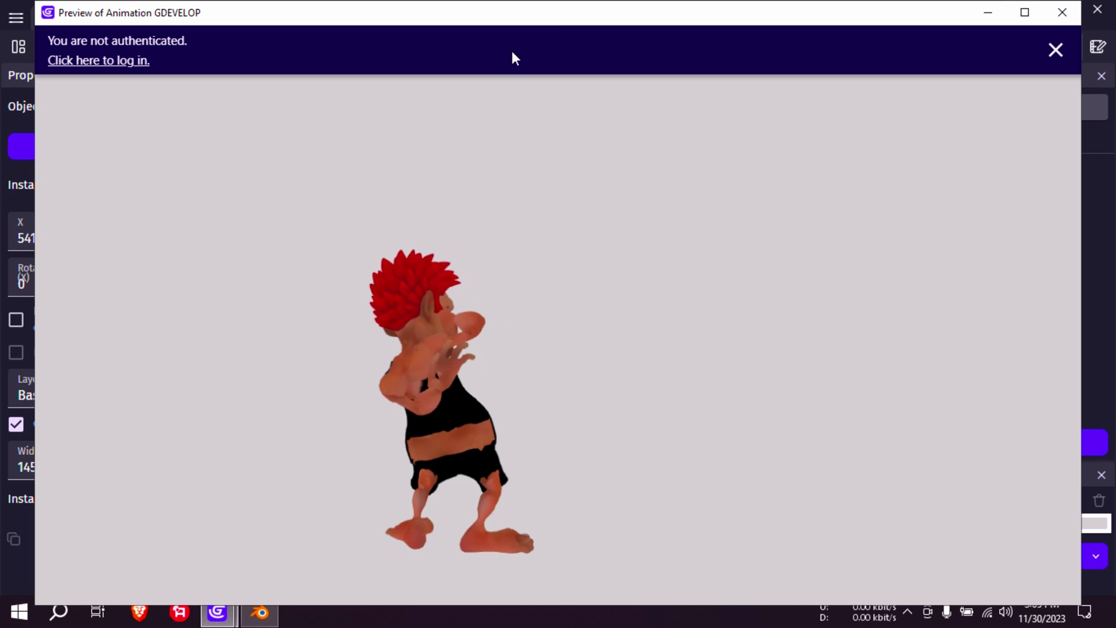
left_click(1056, 14)
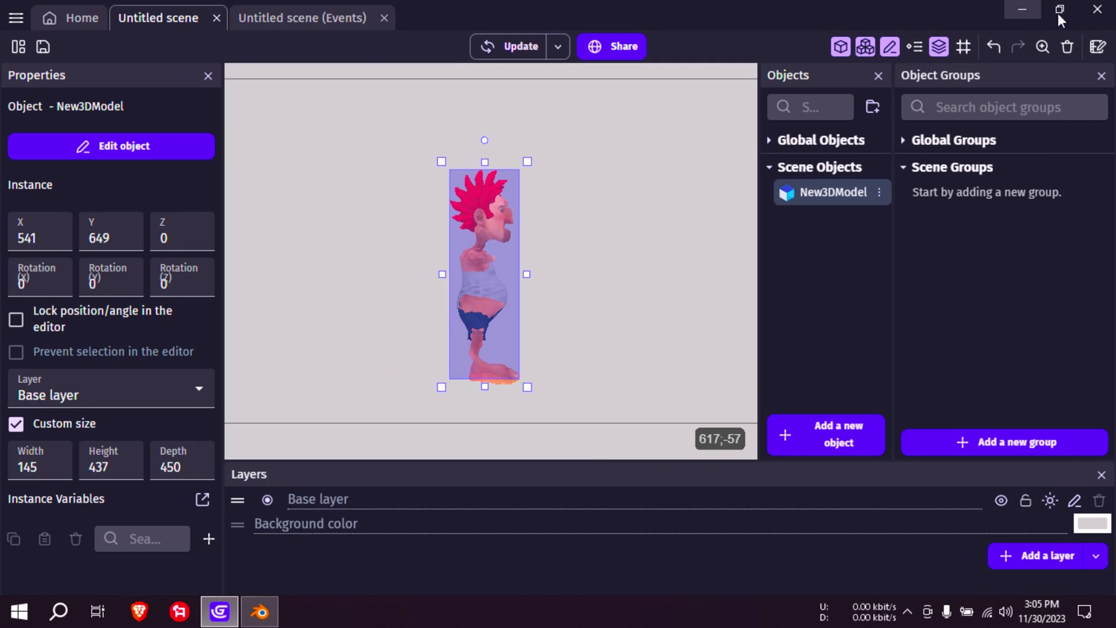
left_click(591, 309)
left_click(499, 292)
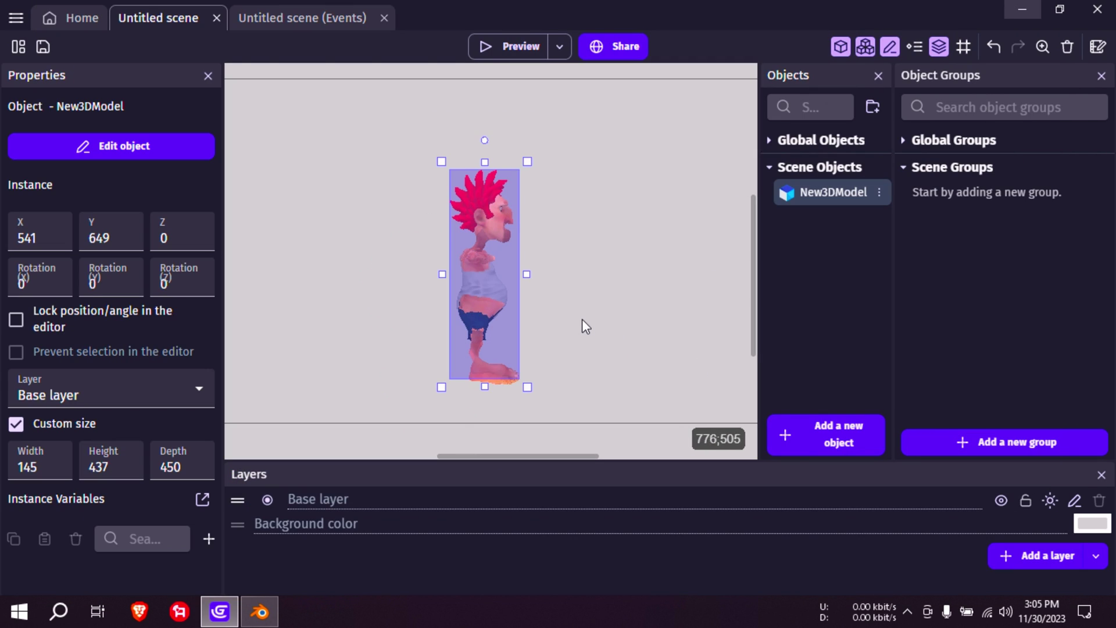
Step: Add a Hemisphere light 3D effect to the Base layer, then show the character's modifiers in Blender
left_click(1049, 501)
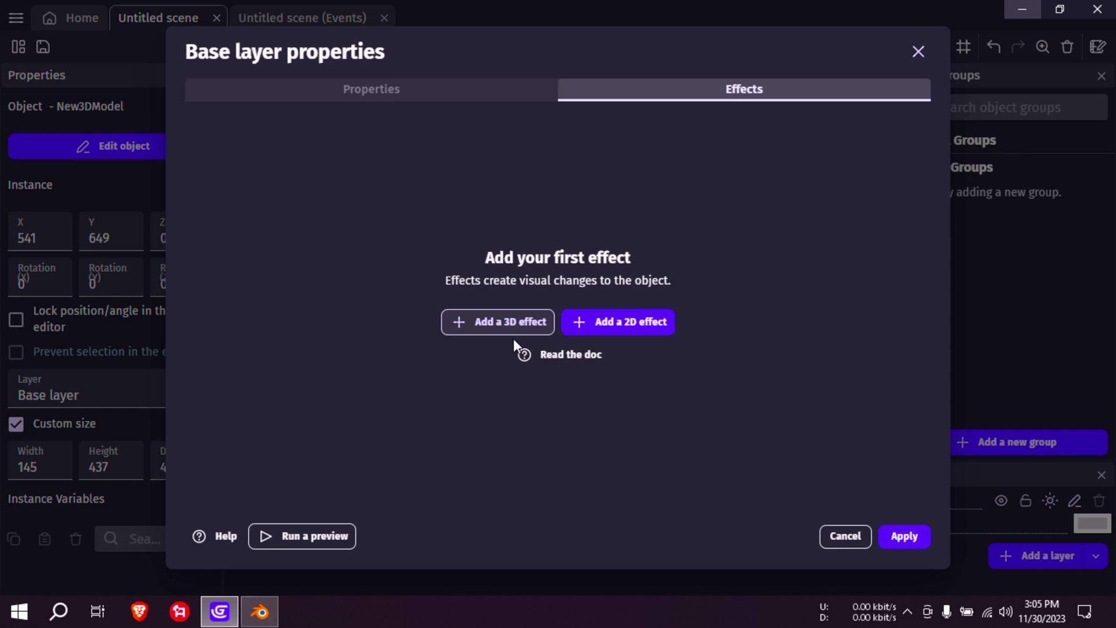
left_click(508, 321)
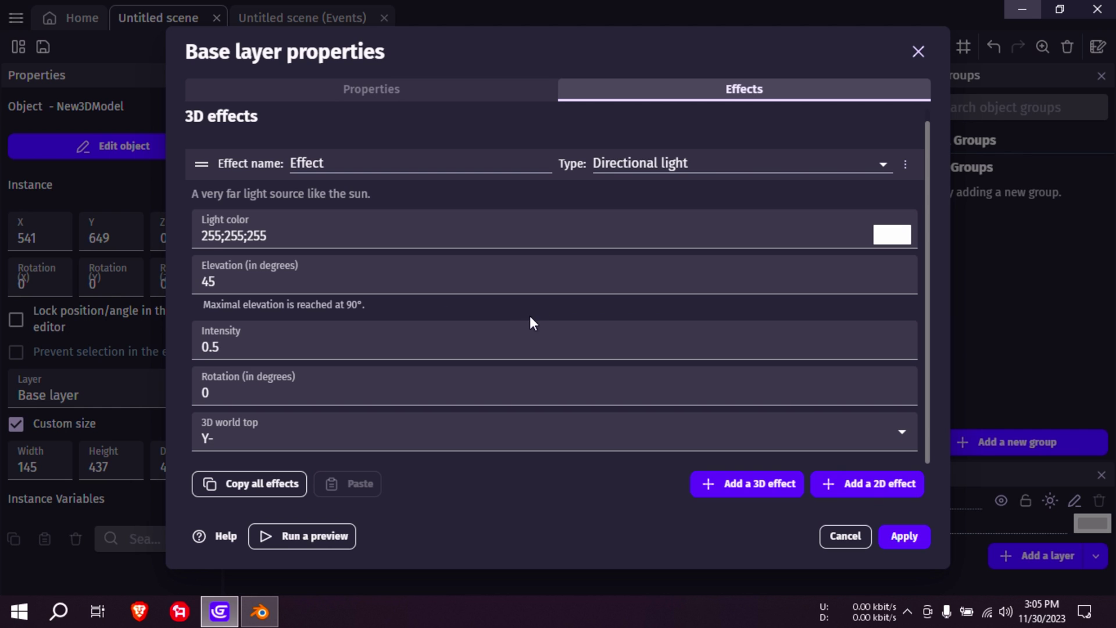
left_click(691, 163)
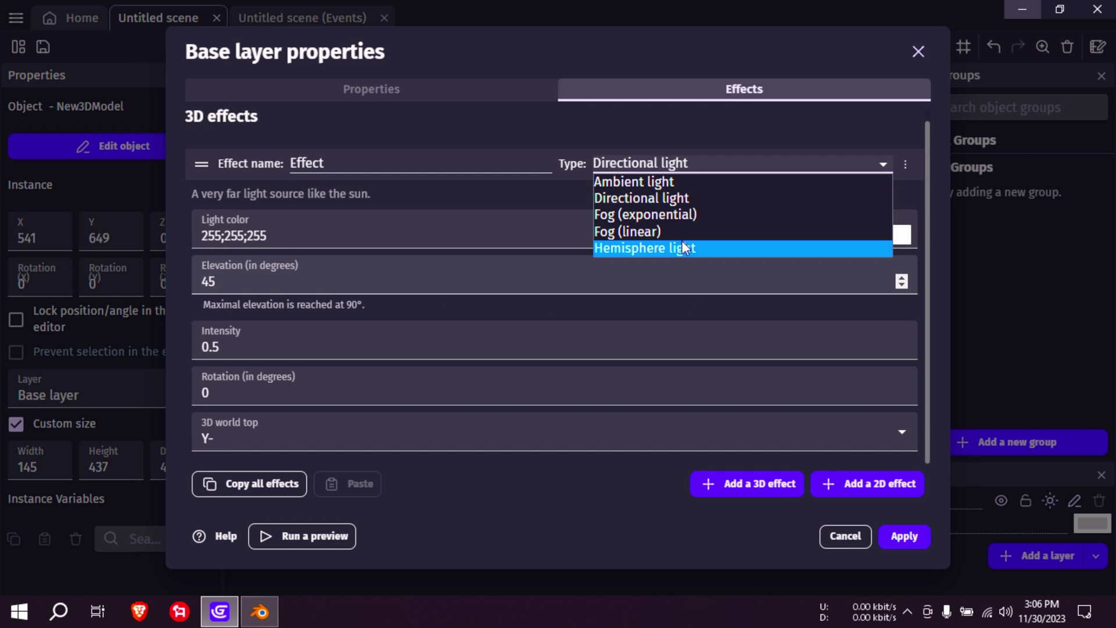
left_click(680, 249)
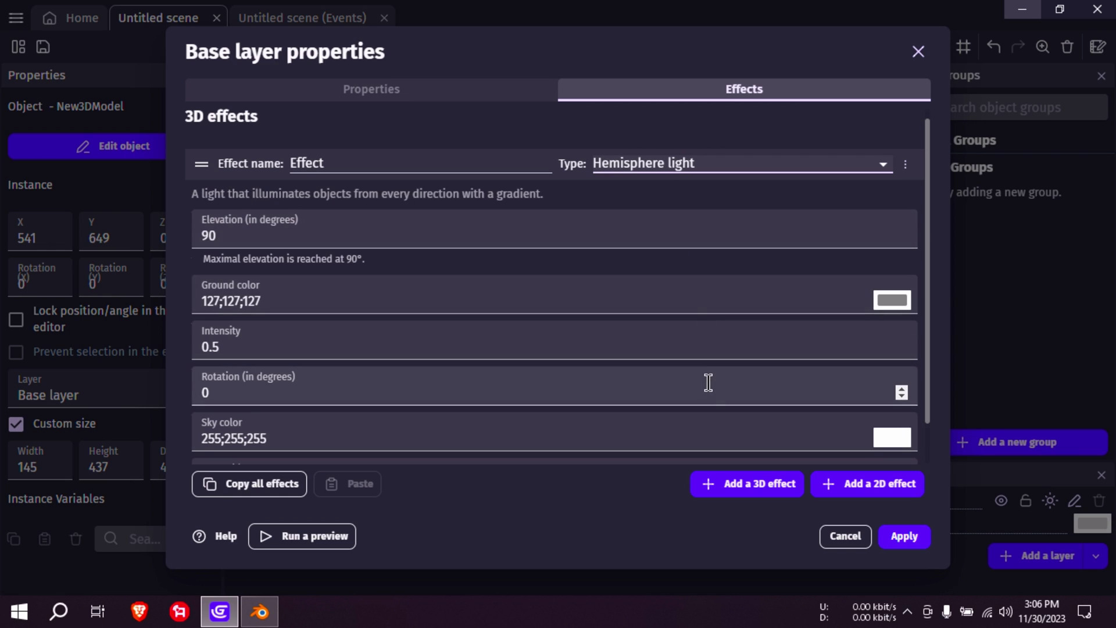
left_click(903, 535)
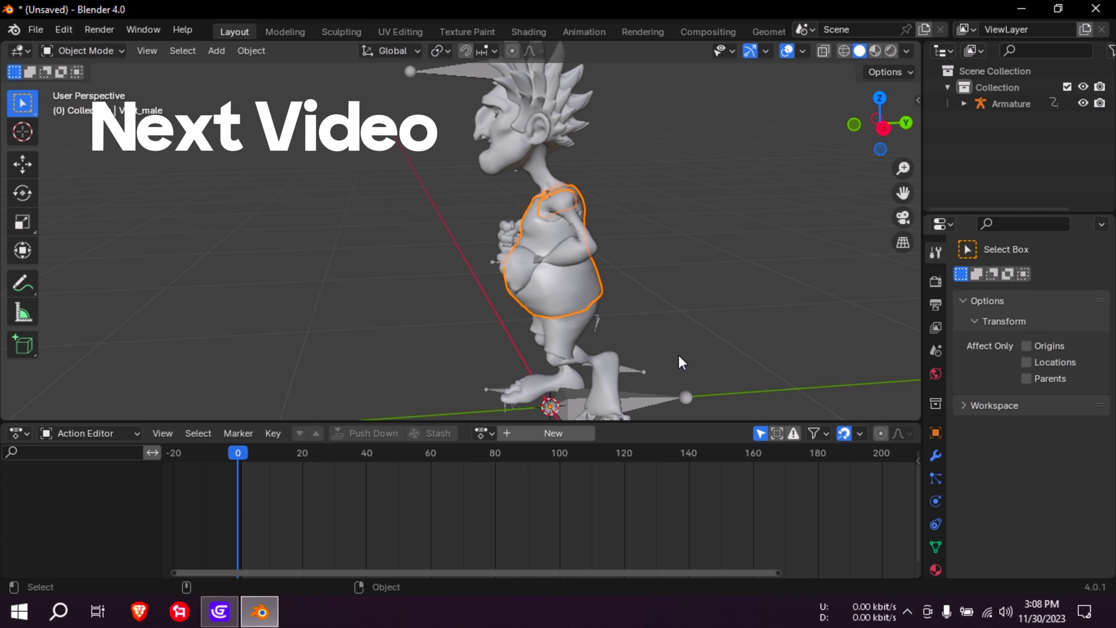
left_click(934, 456)
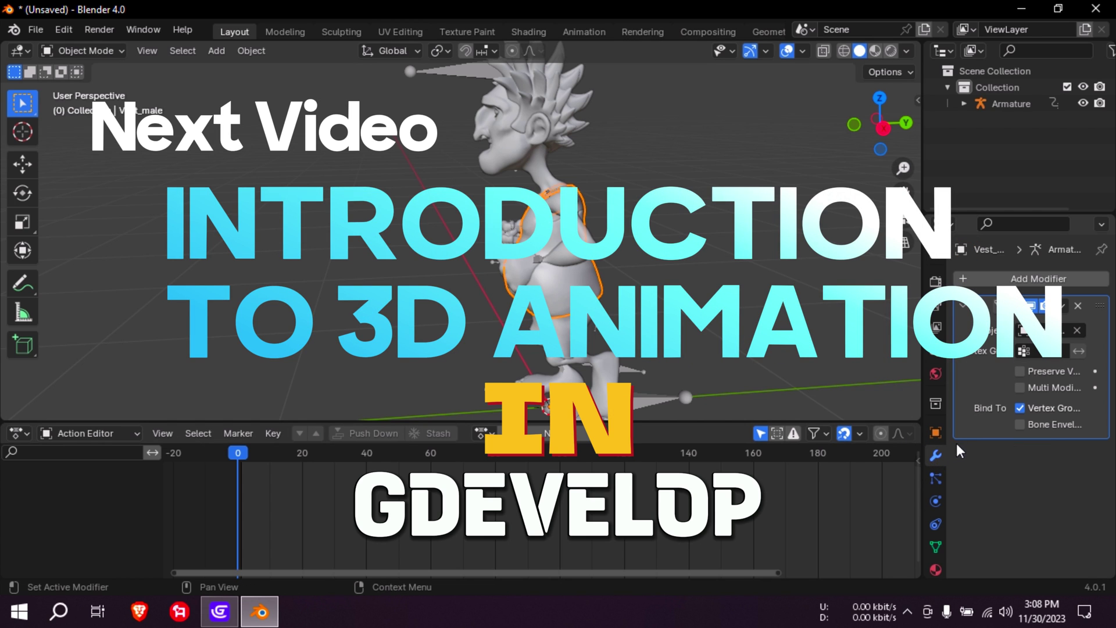